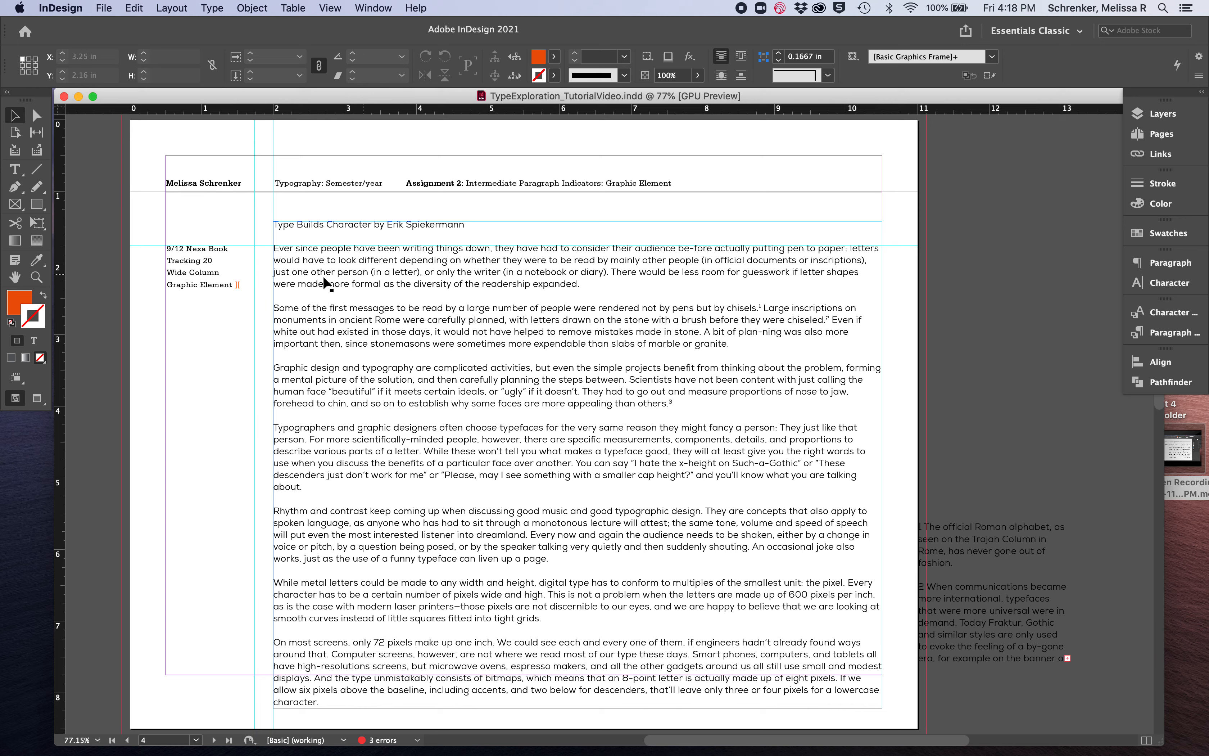
Copy the orange bracket mark from the "Graphic Element" note and paste it between the first two paragraphs, replacing their line breaks
double_click(236, 285)
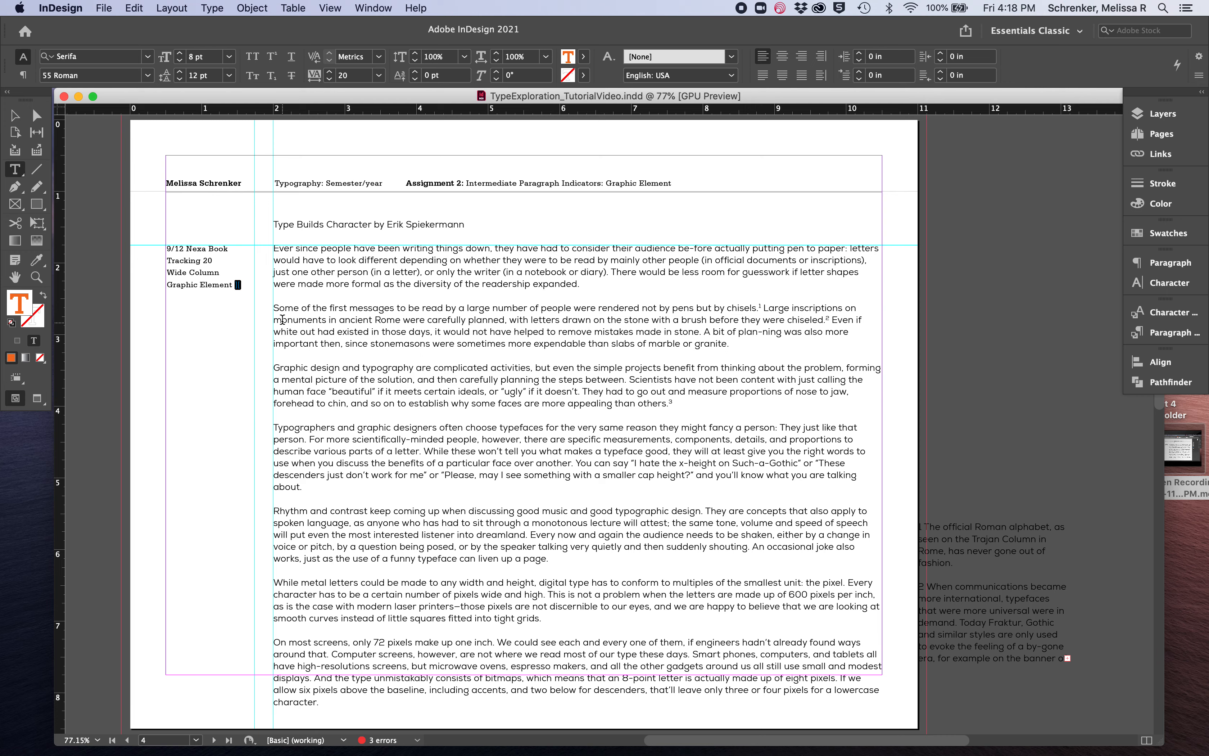
left_click(272, 307)
key("BackSpace")
key("BackSpace")
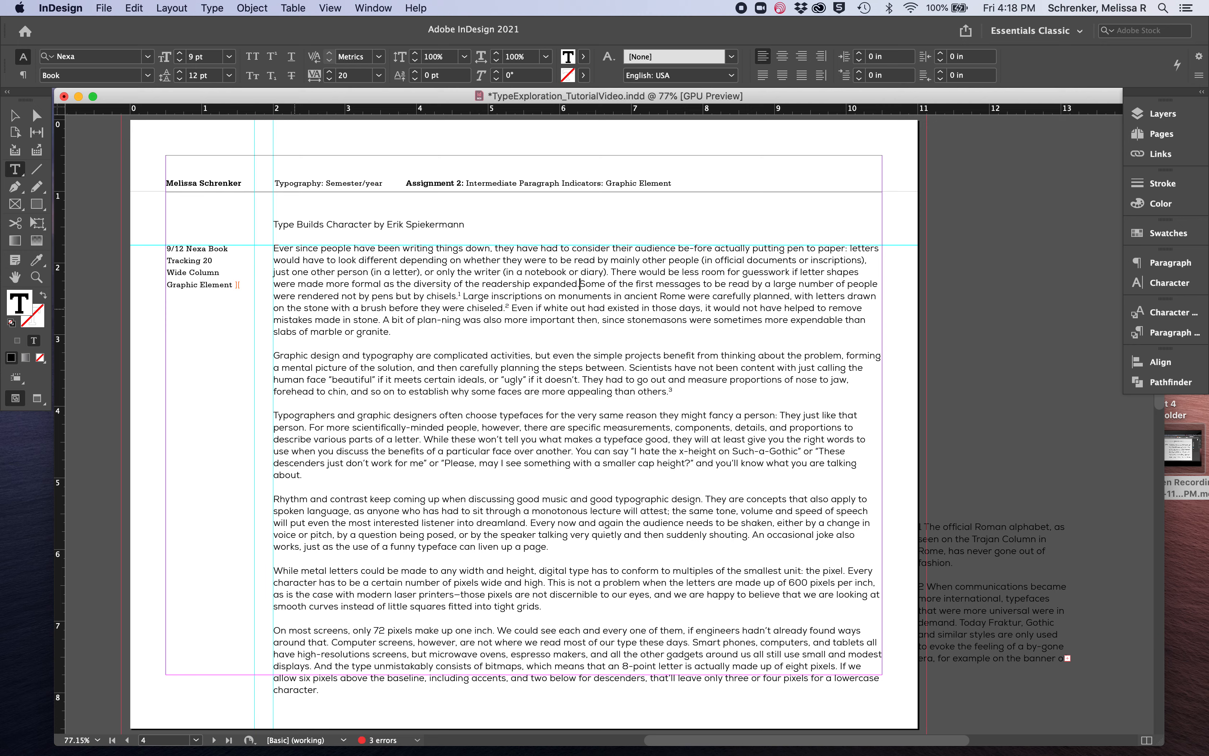
type("][")
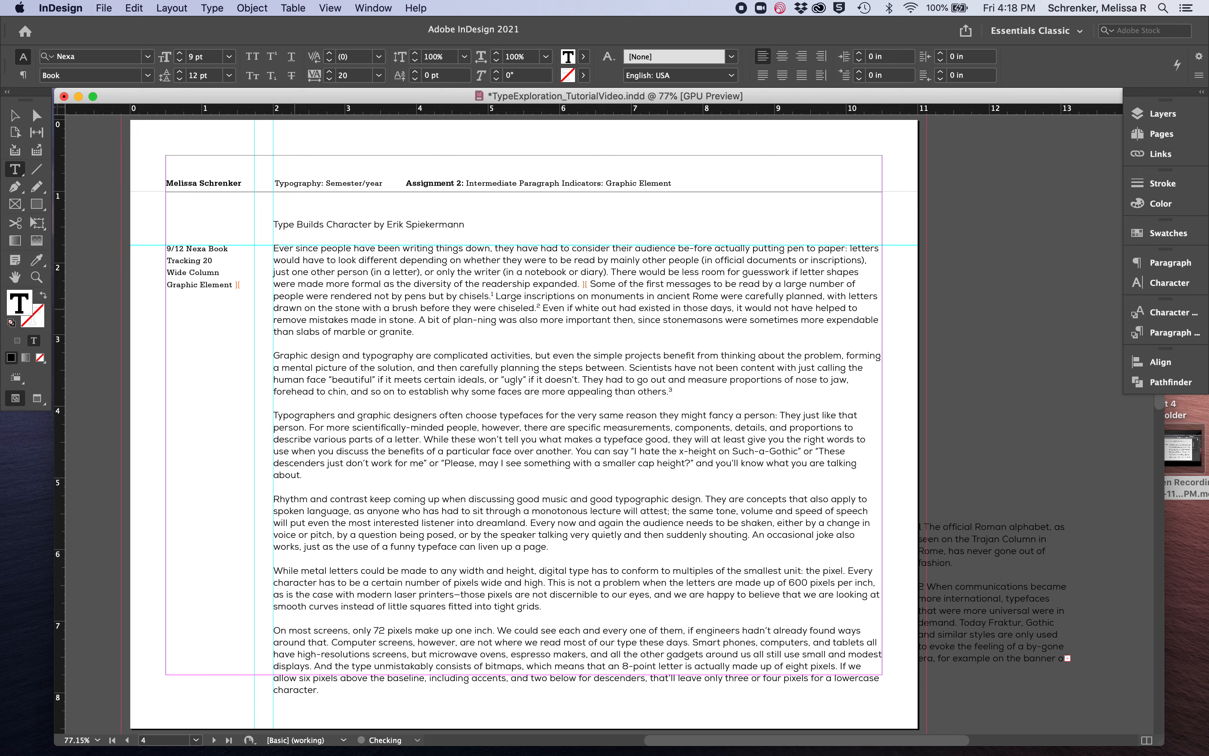
key("Right")
key("Left")
key("Return")
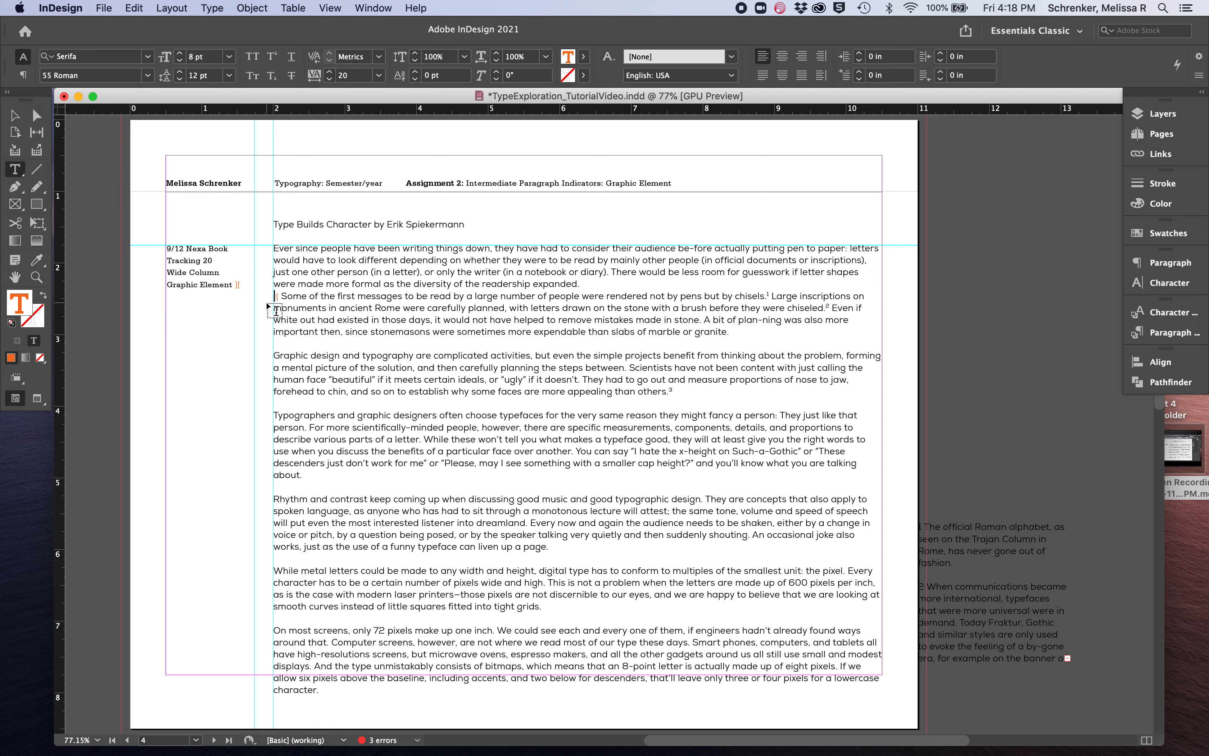
key("BackSpace")
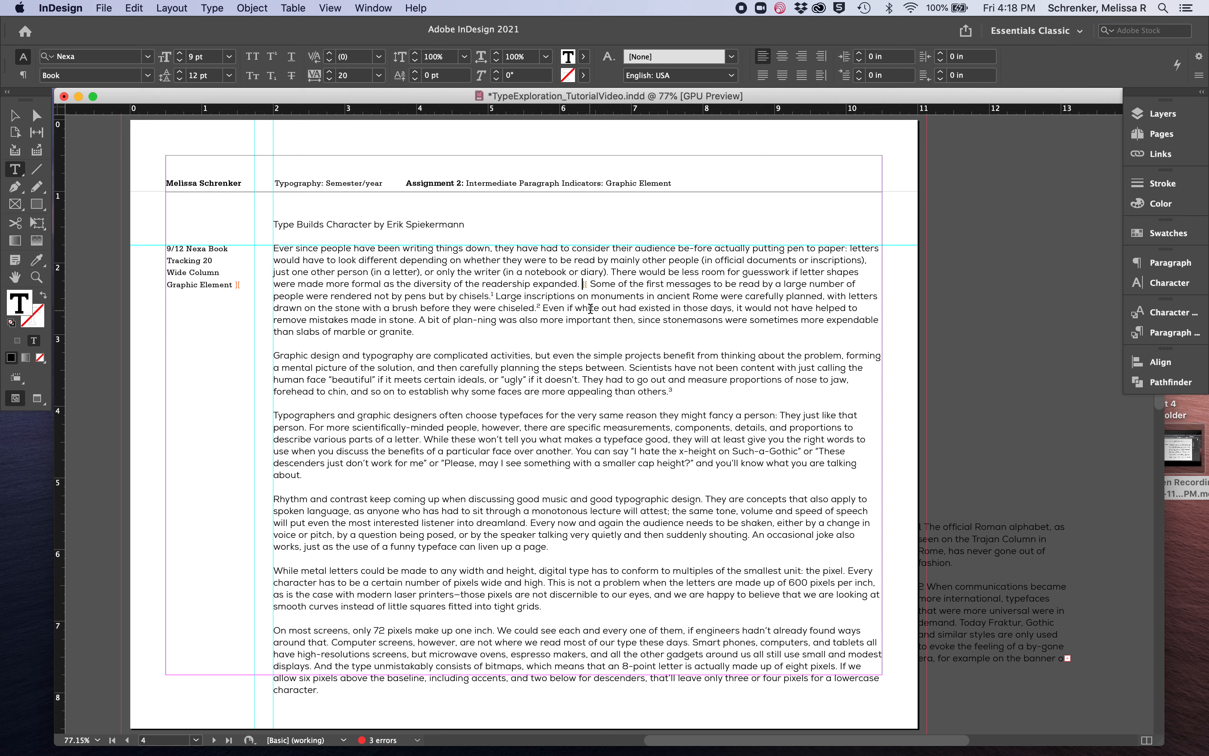
Set the orange bracket mark between the first two paragraphs in Serifa Bold
left_click(592, 285)
key("Left")
left_click(592, 284)
left_click_drag(581, 284, 588, 284)
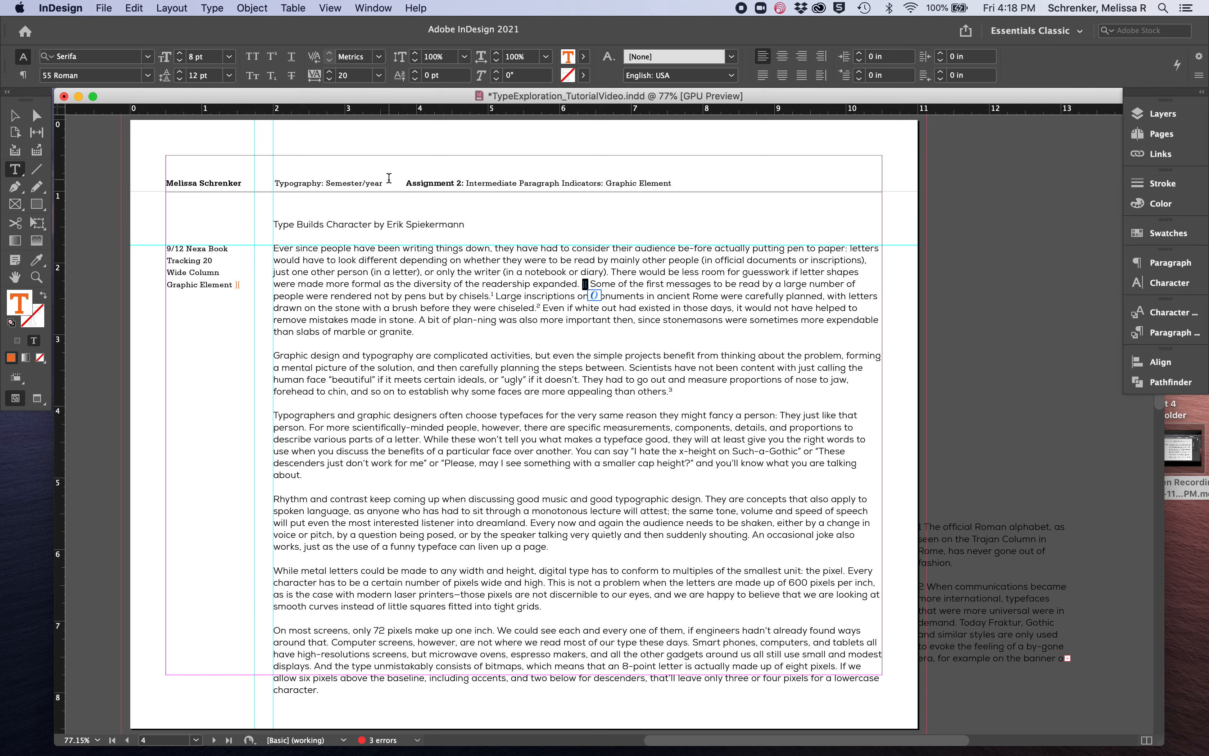
left_click(148, 75)
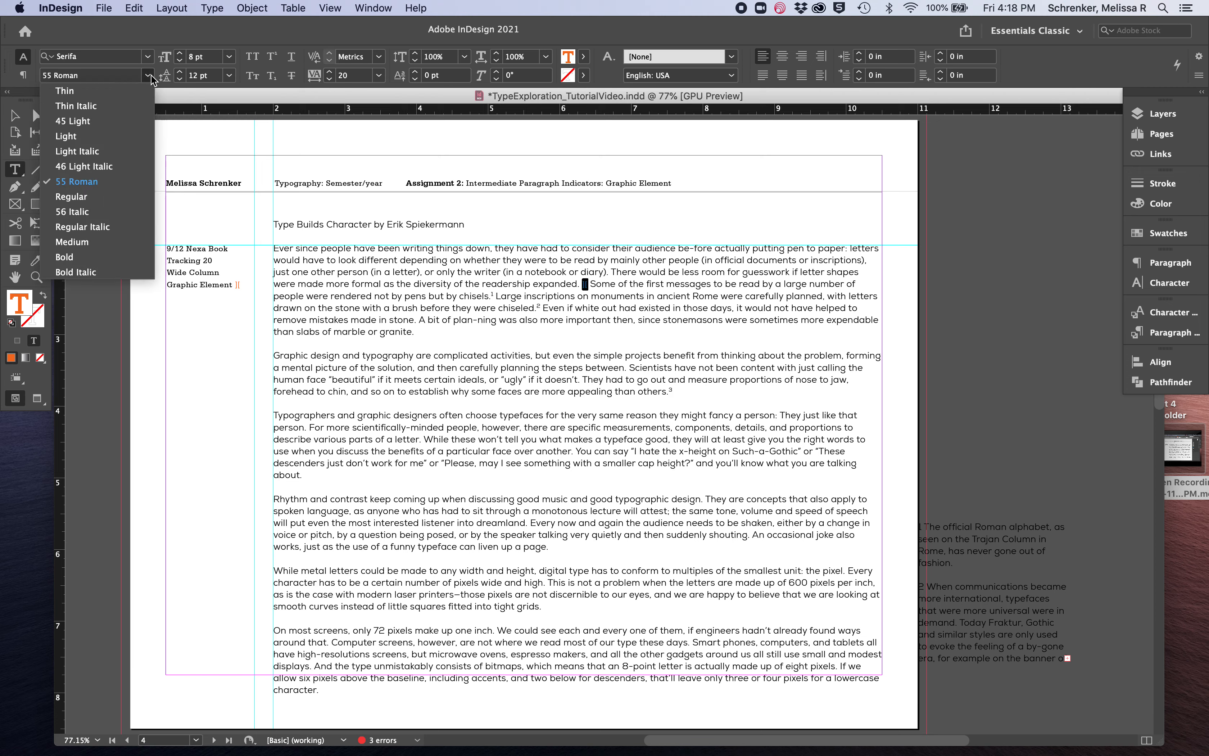
left_click(80, 257)
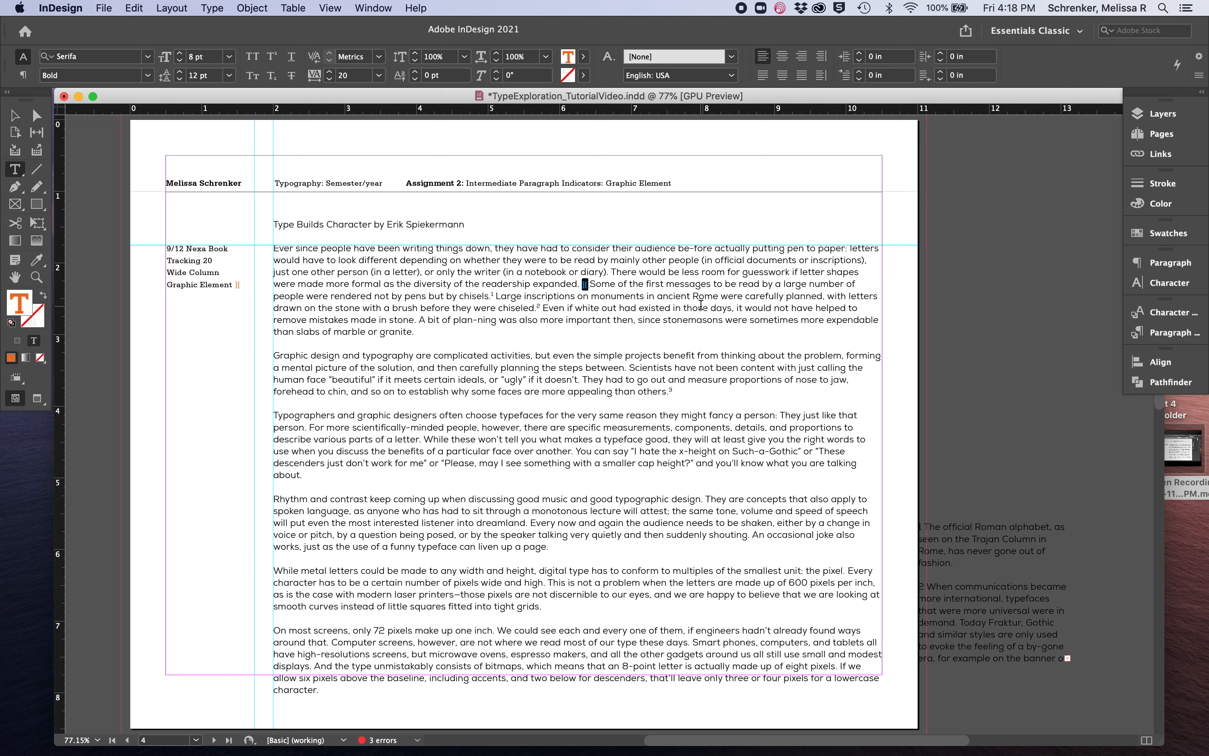
left_click(592, 285)
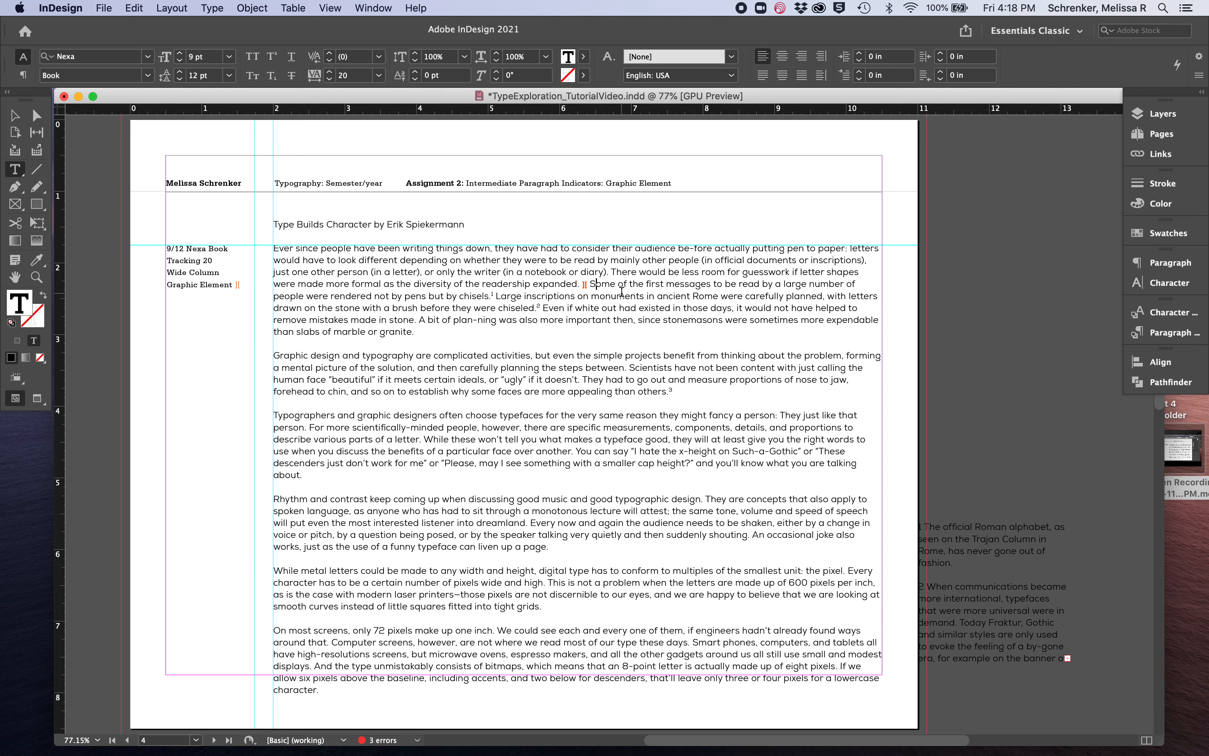
Raise the baseline shift of the orange bracket mark before "Some of the first messages" by one increment
double_click(586, 285)
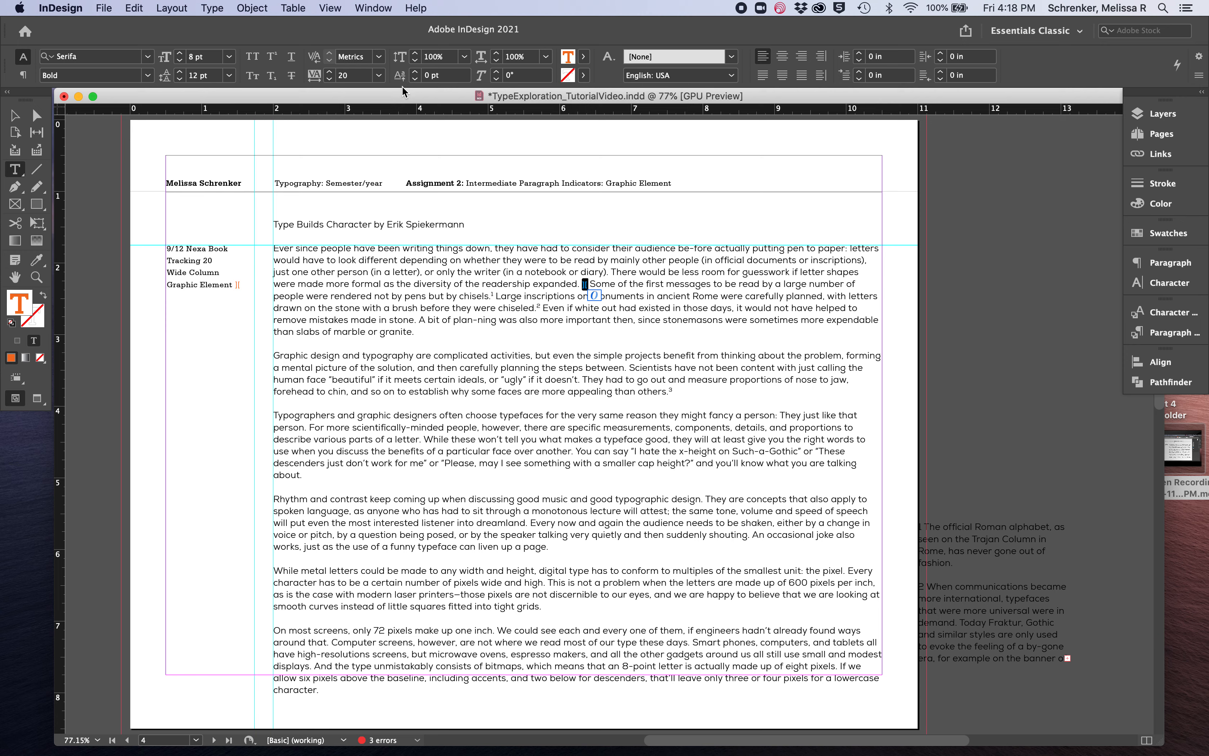
left_click(416, 72)
left_click(593, 284)
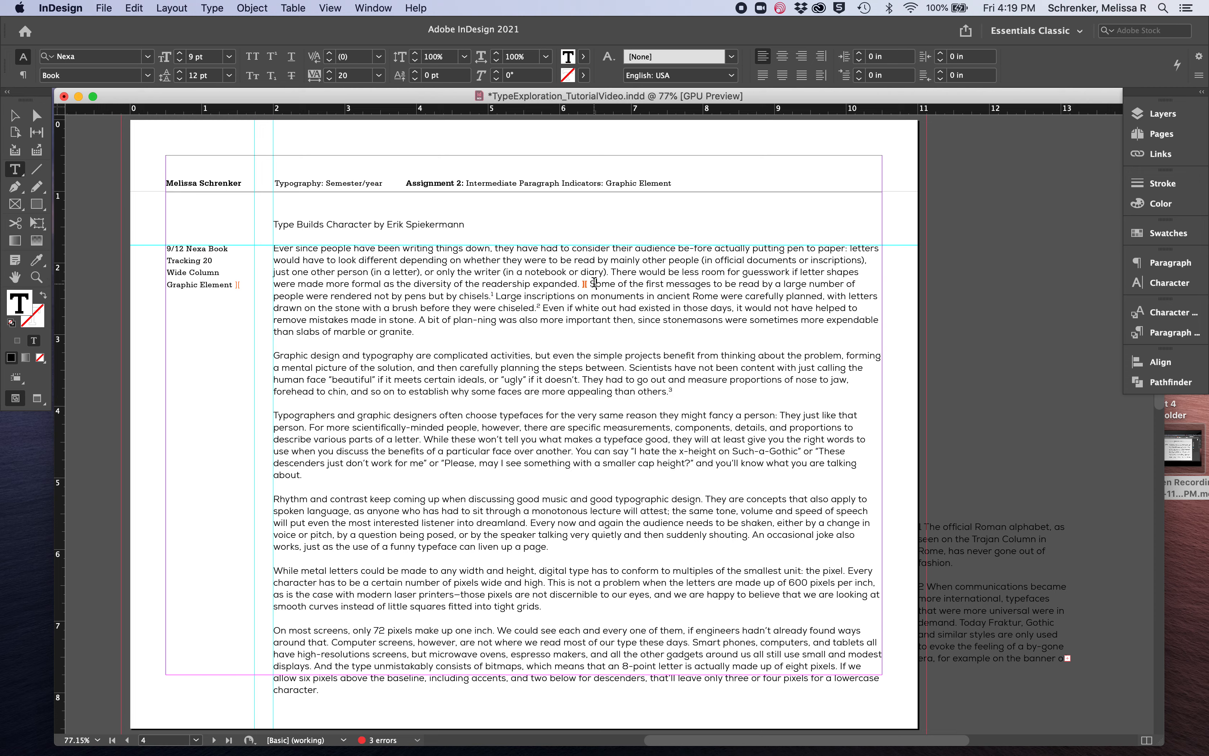
Copy the bold orange mark with its spacing and use it to replace the paragraph break before "Graphic design and typography"
left_click(591, 283)
left_click_drag(580, 284, 583, 283)
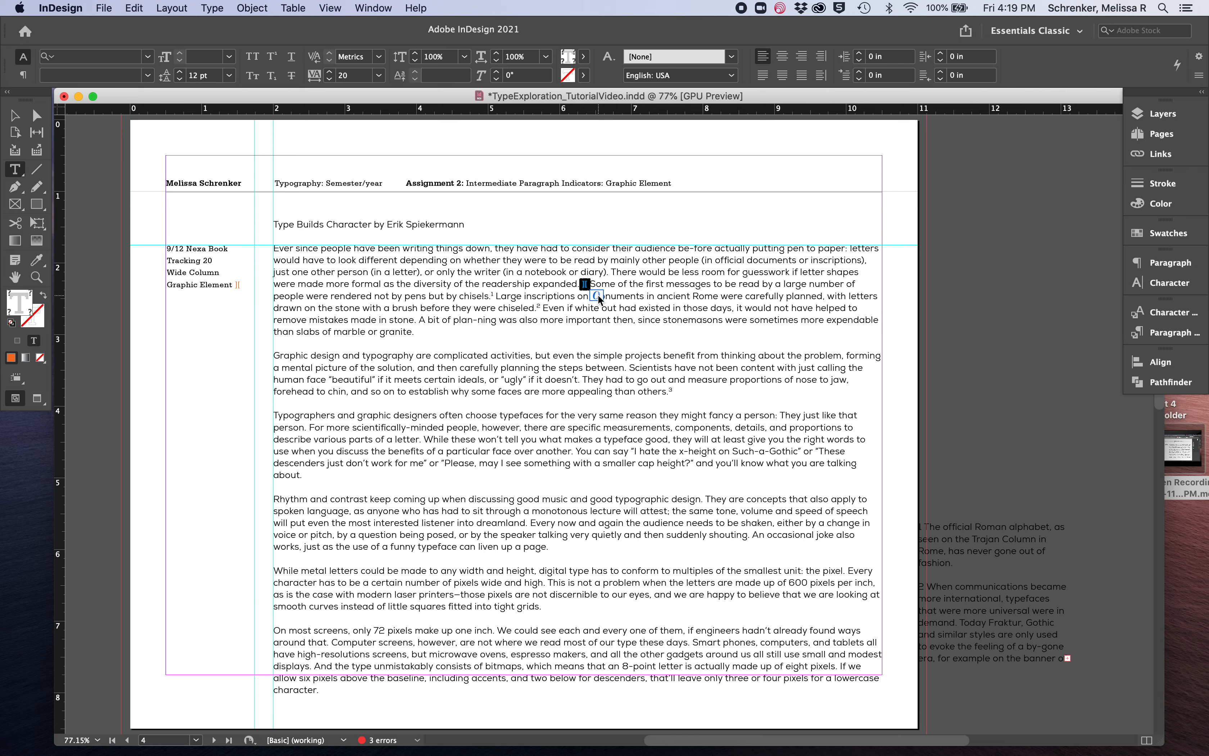
key("super+c")
left_click(273, 355)
key("BackSpace")
key("BackSpace")
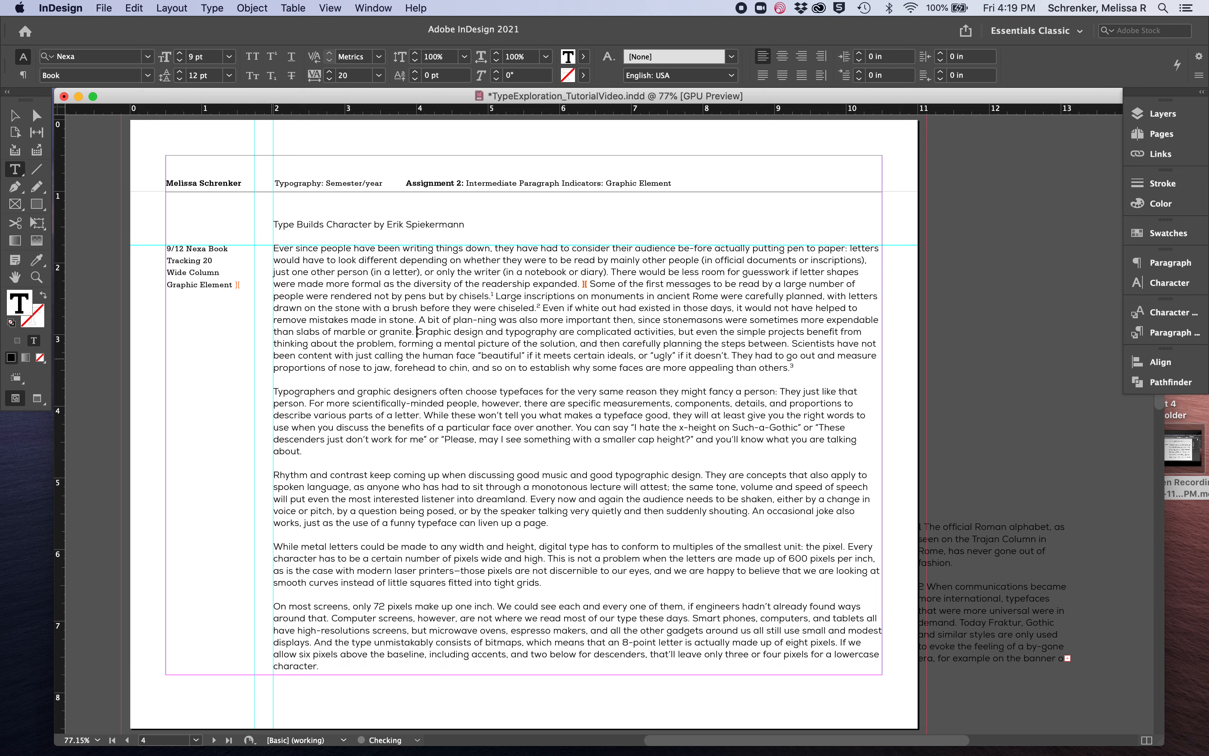
key("super+v")
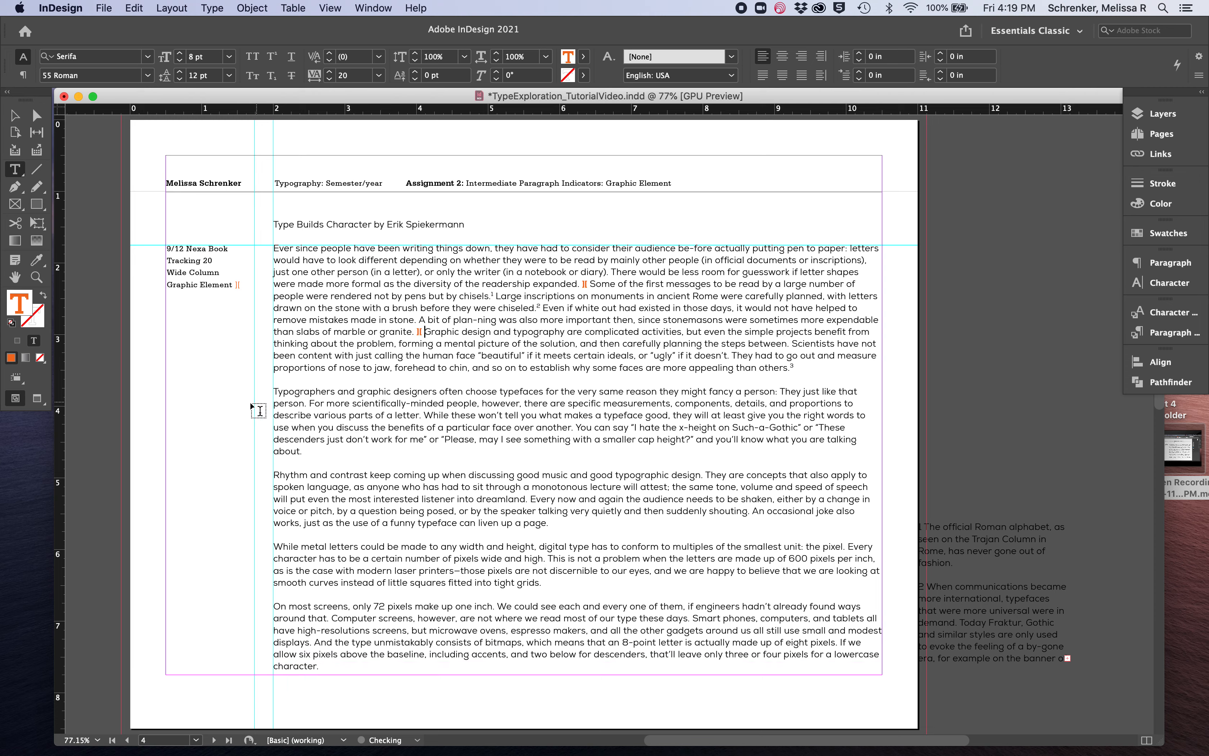
Replace the paragraph breaks before "Typographers and graphic designers" and "Rhythm and contrast" with the copied orange mark
left_click(274, 392)
key("BackSpace")
key("BackSpace")
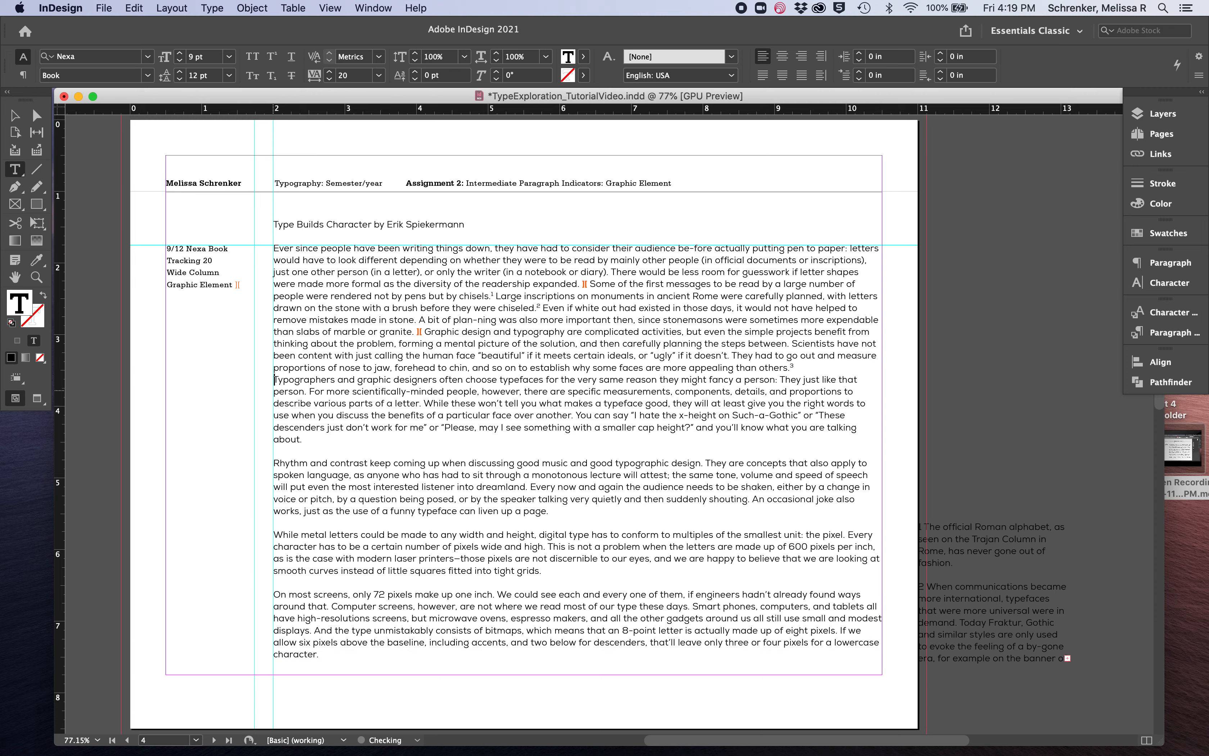
key("super+v")
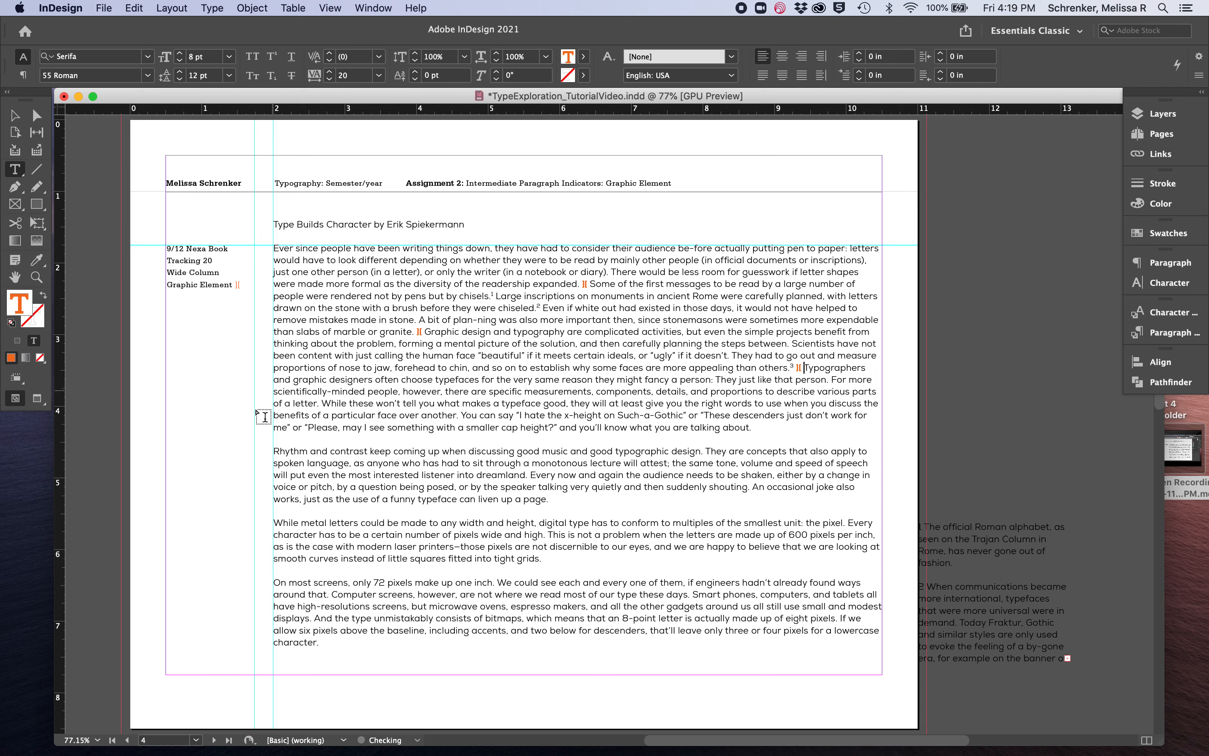
left_click(276, 450)
key("BackSpace")
key("BackSpace")
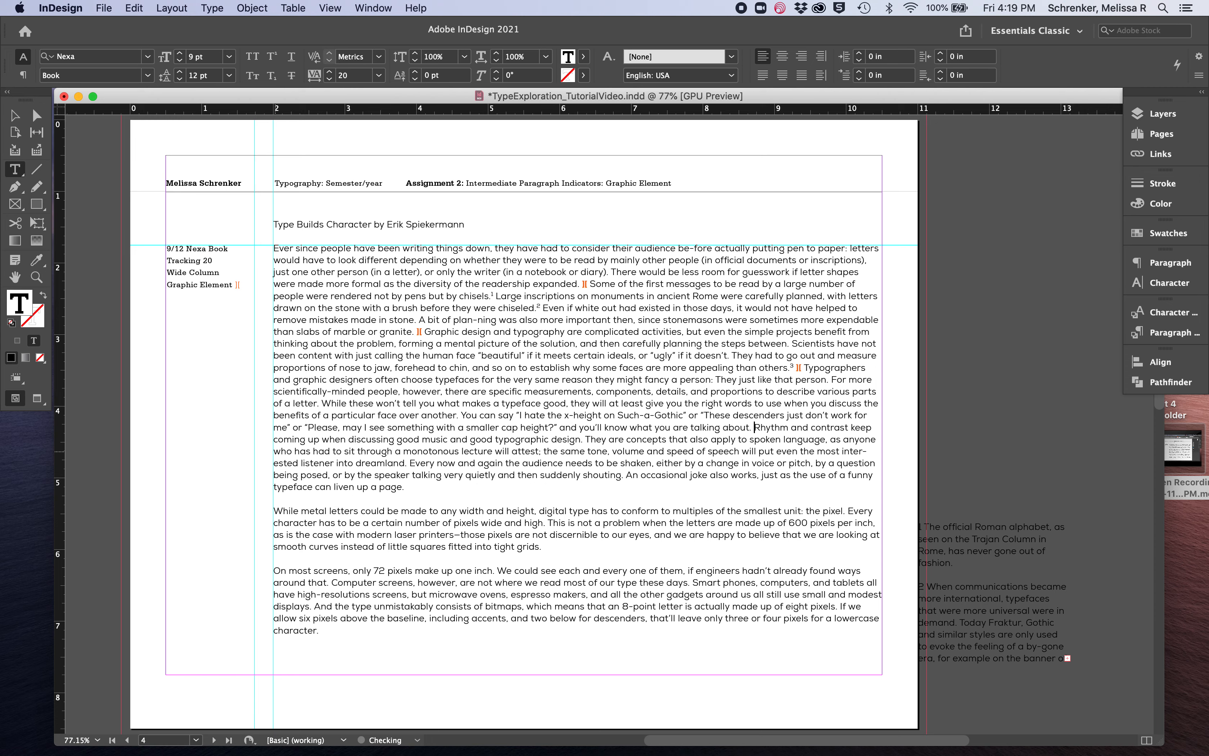
key("super+v")
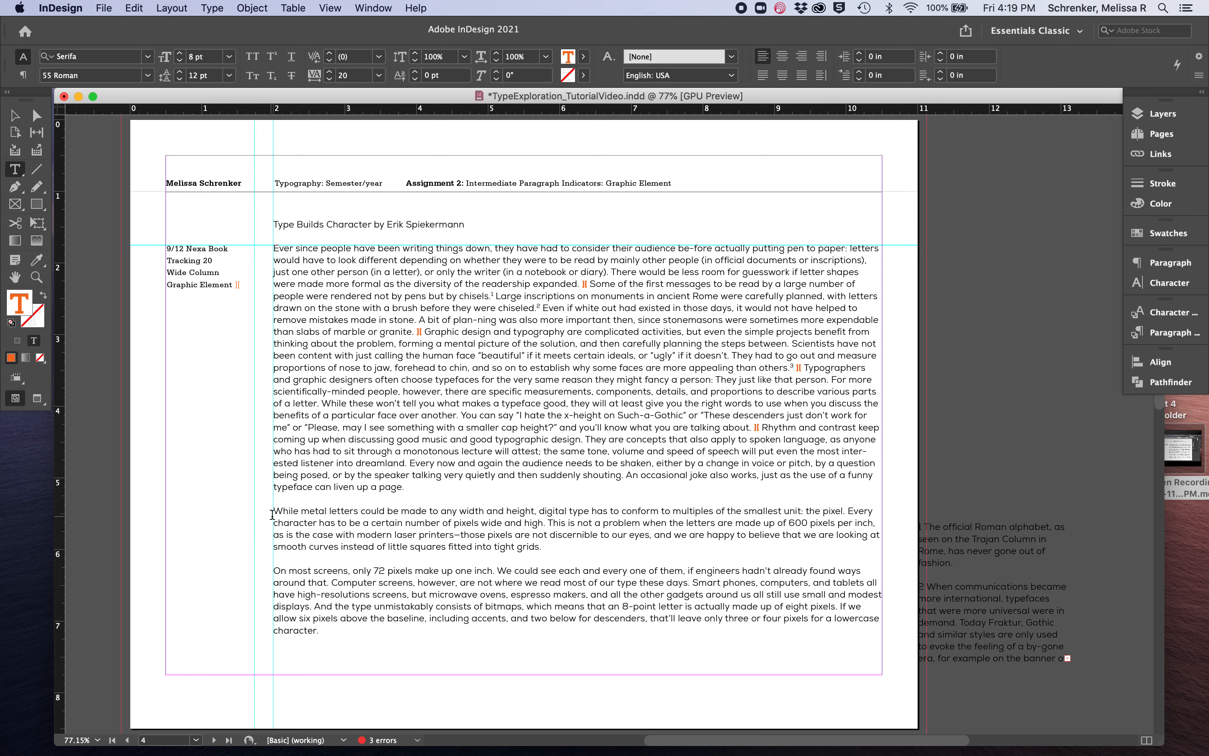
Replace the paragraph breaks before "While metal letters" and "On most screens" with the copied orange mark
left_click(274, 508)
key("BackSpace")
key("BackSpace")
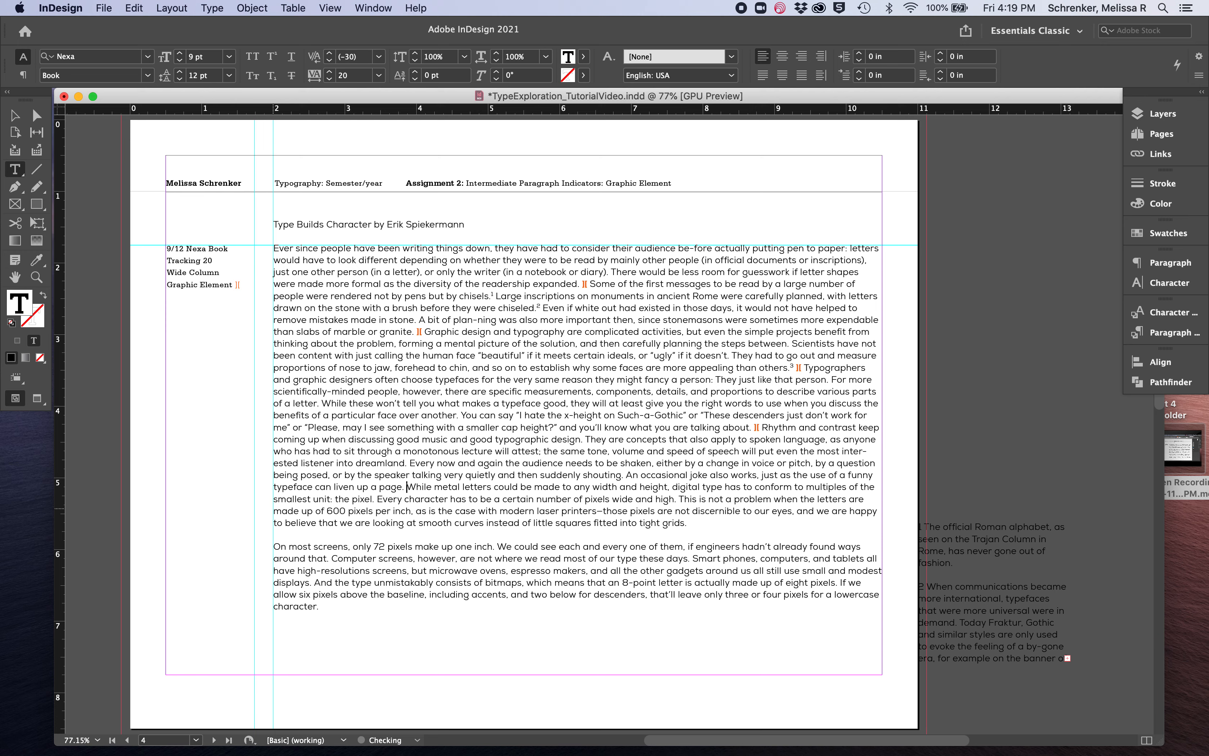
key("super+v")
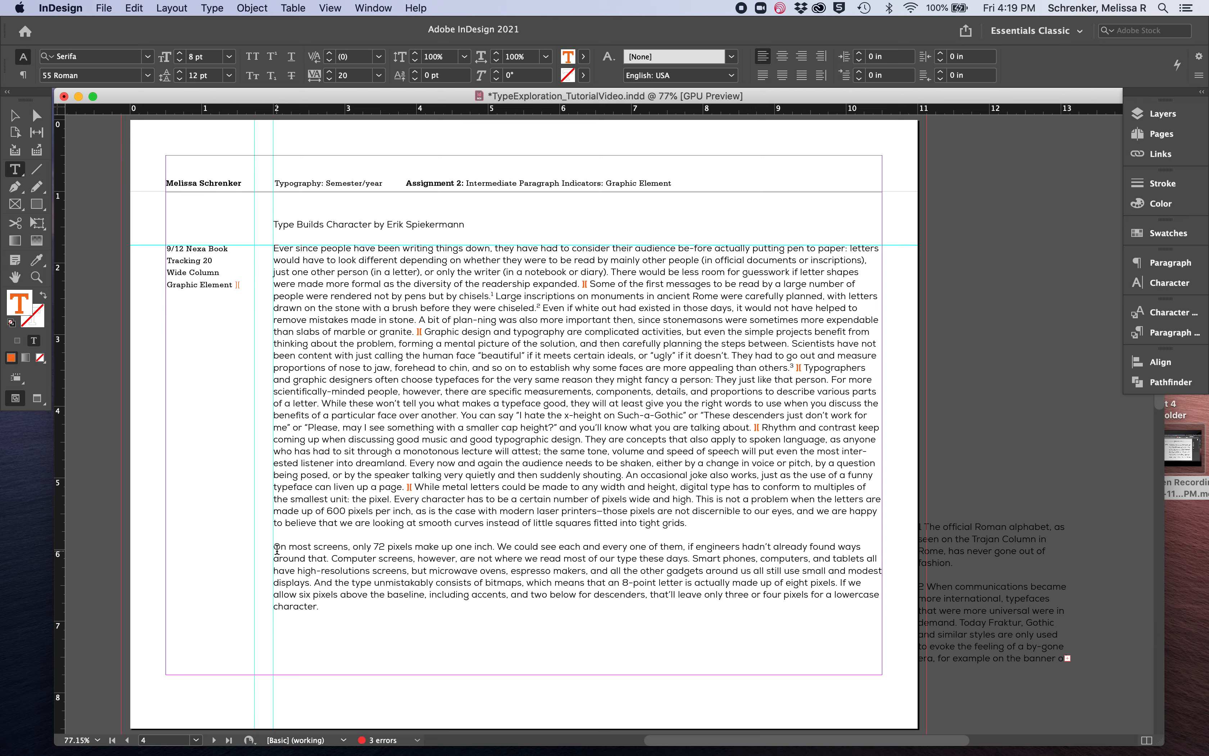
left_click(274, 546)
key("BackSpace")
key("BackSpace")
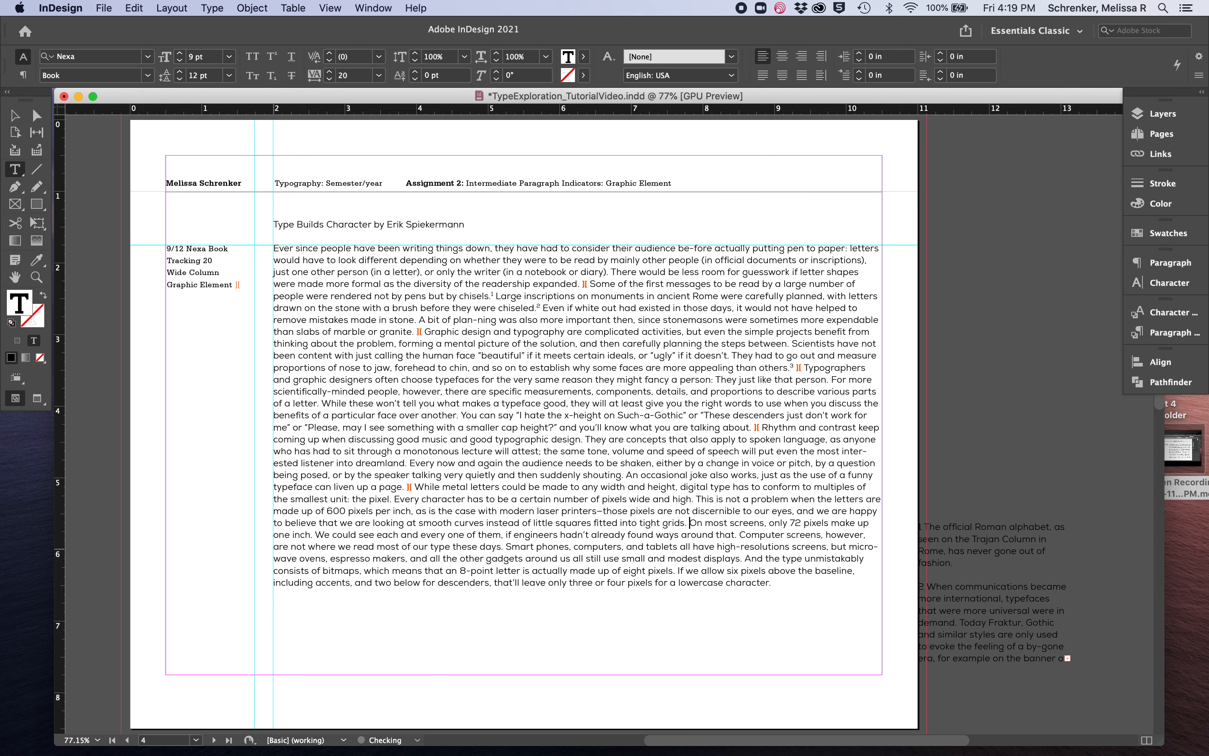
key("super+v")
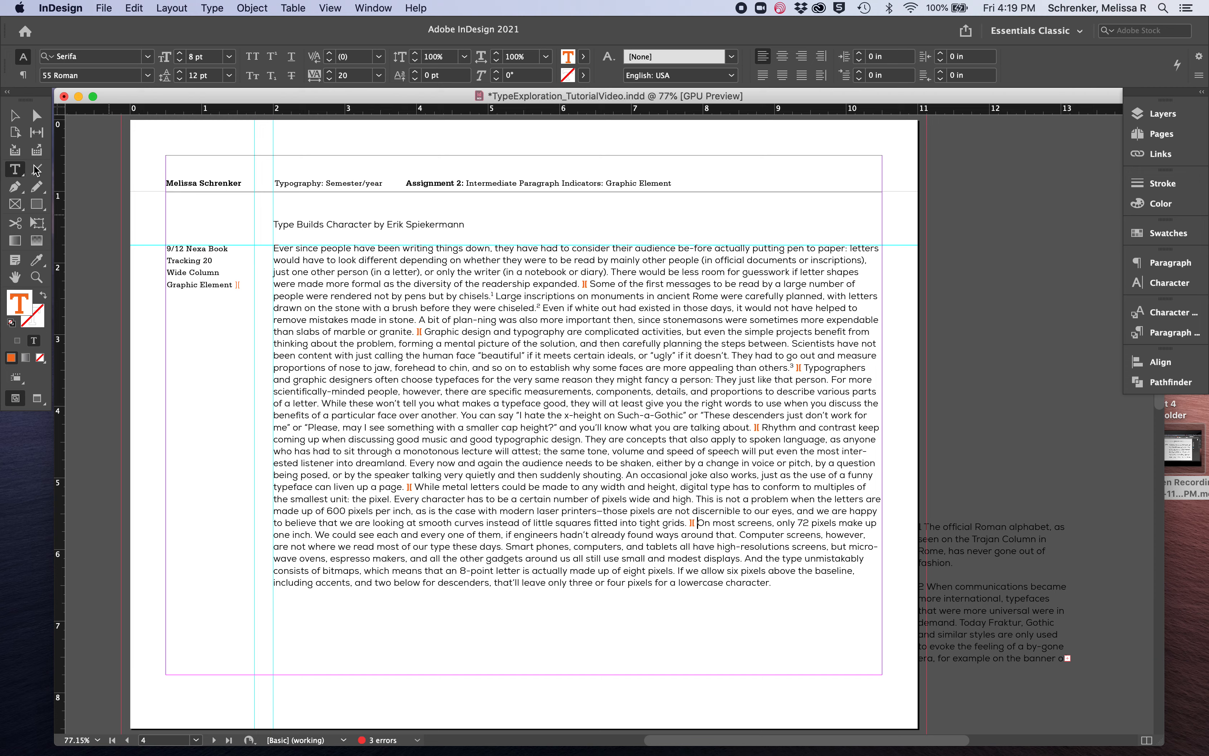
Narrow the body text frame from its outer side to a width of about 6.94 in
left_click(16, 116)
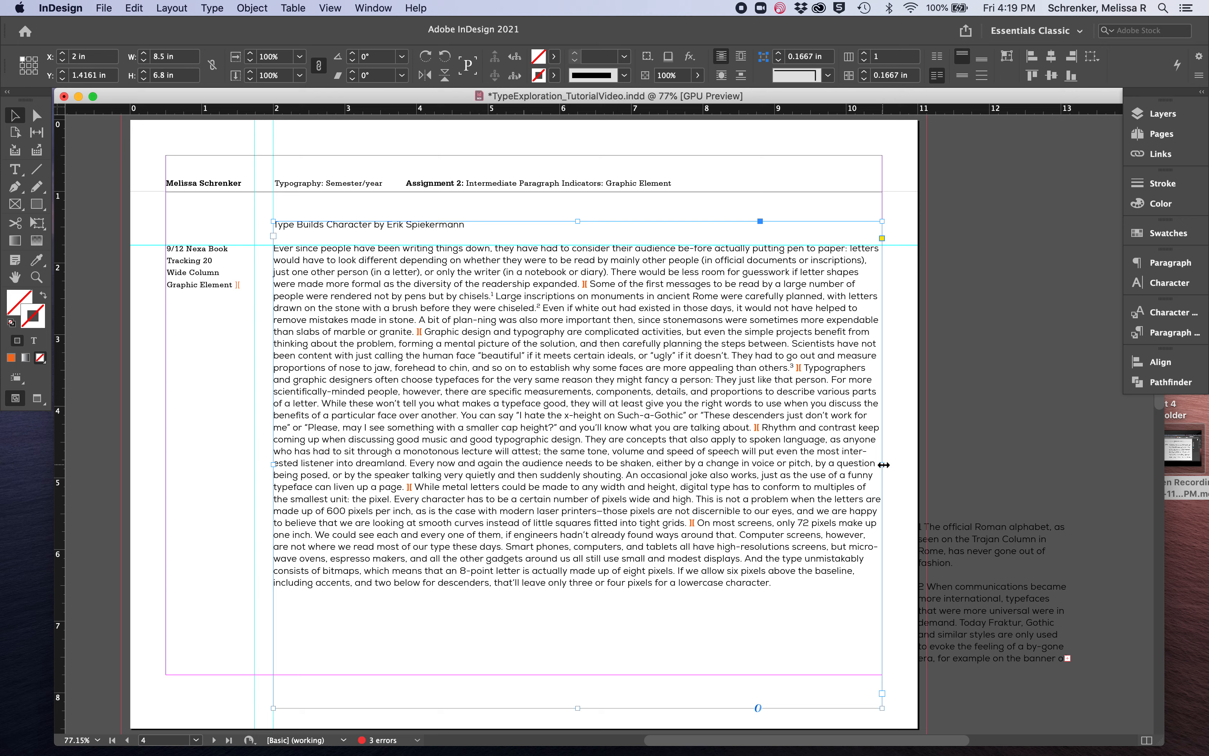
left_click_drag(883, 464, 777, 466)
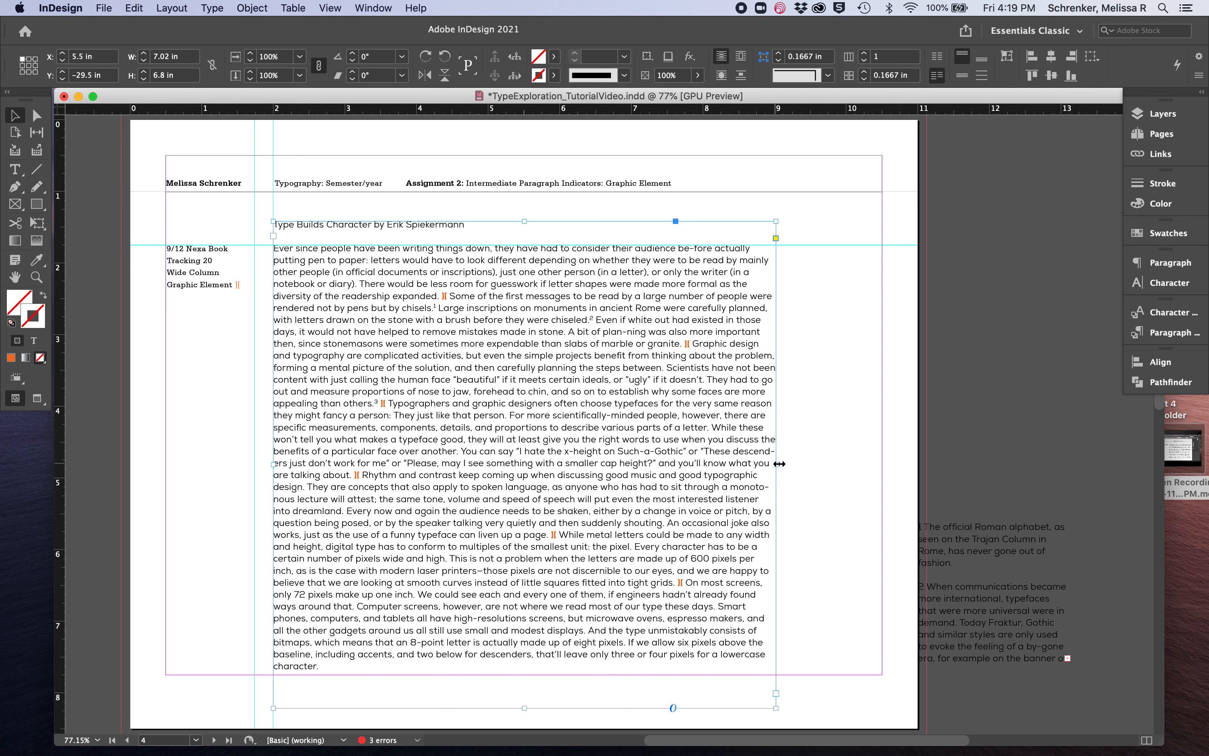
mouse_move(775, 463)
left_mouse_down()
mouse_move(809, 464)
mouse_move(769, 463)
left_mouse_up()
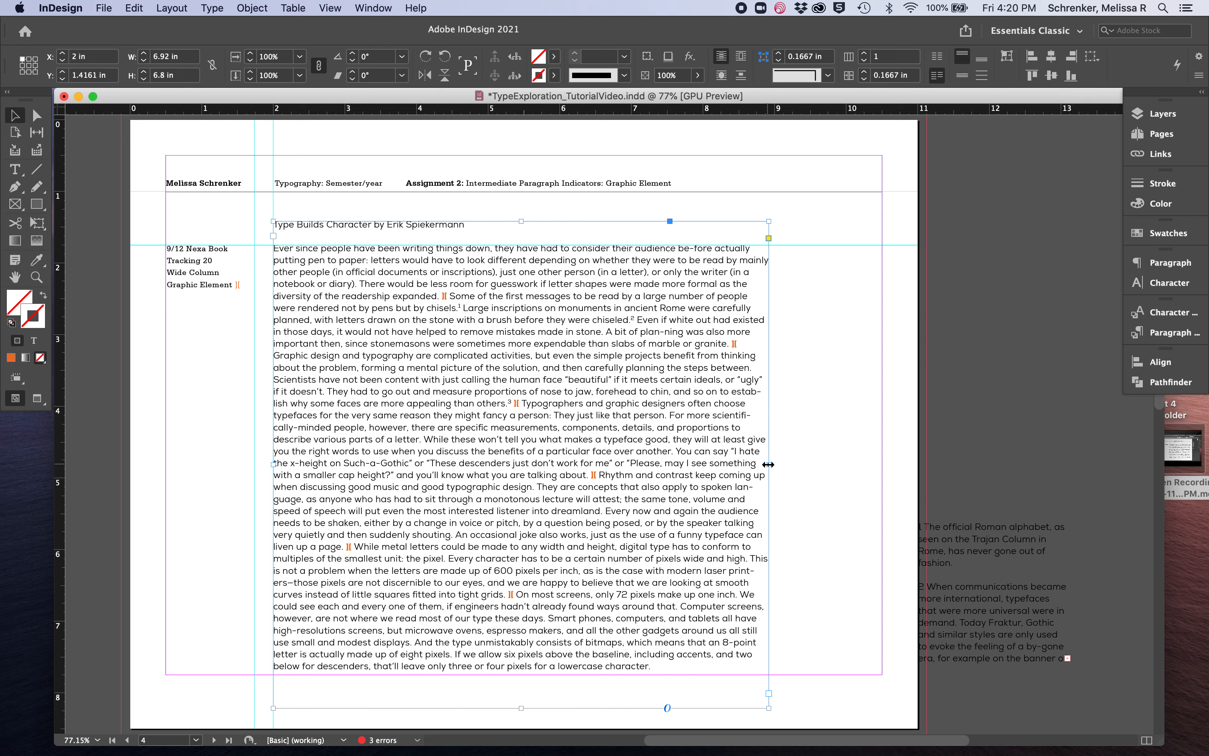
left_click_drag(768, 464, 772, 464)
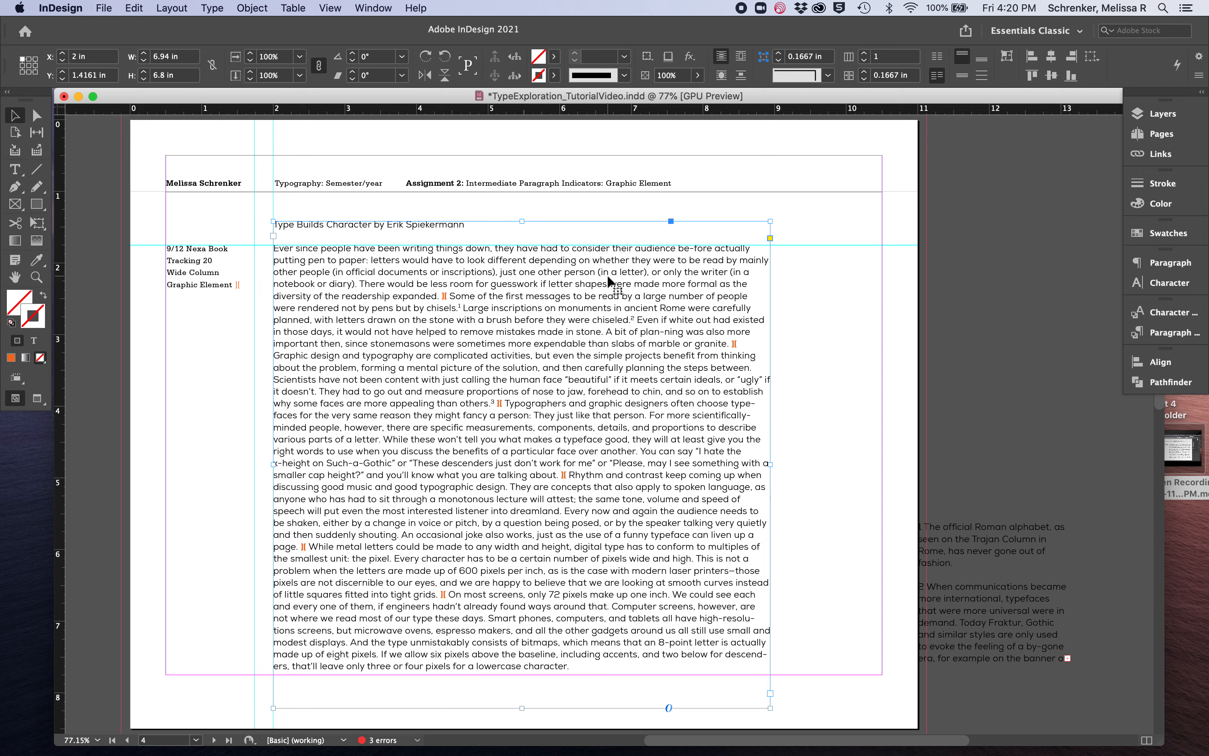
Set the title words "Type Builds Character" in Nexa Black
double_click(372, 223)
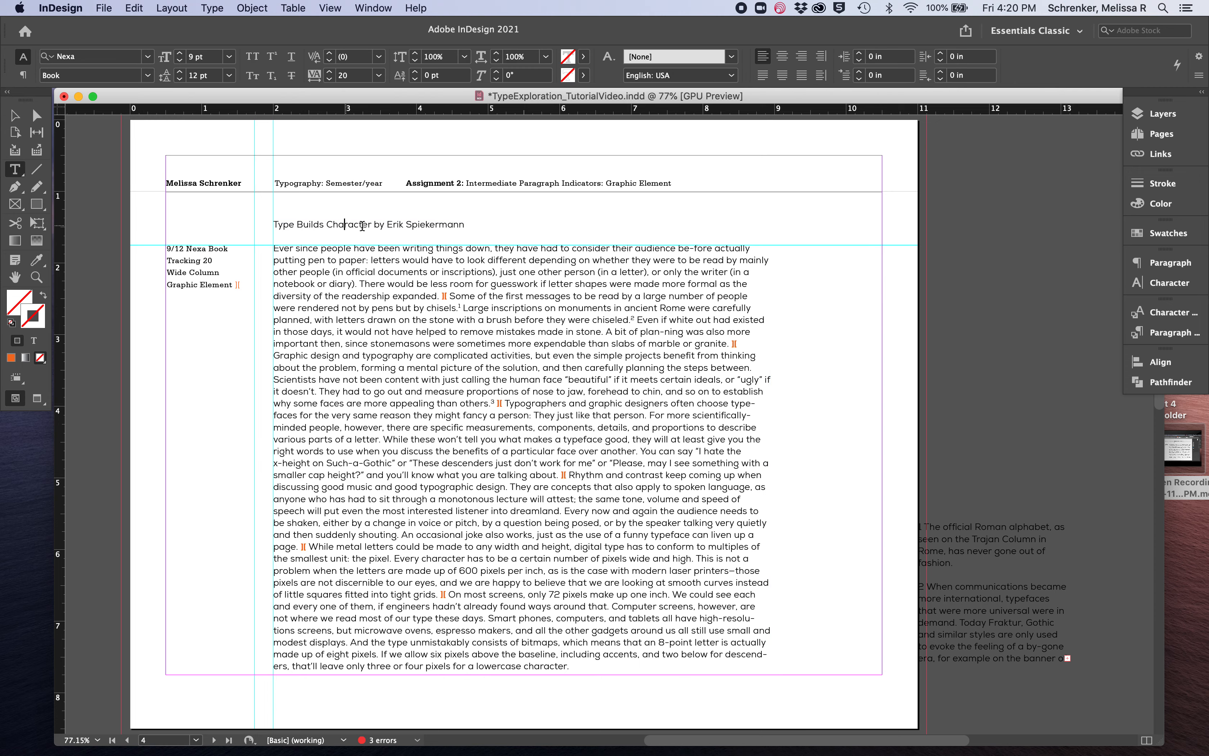
left_click_drag(372, 223, 272, 225)
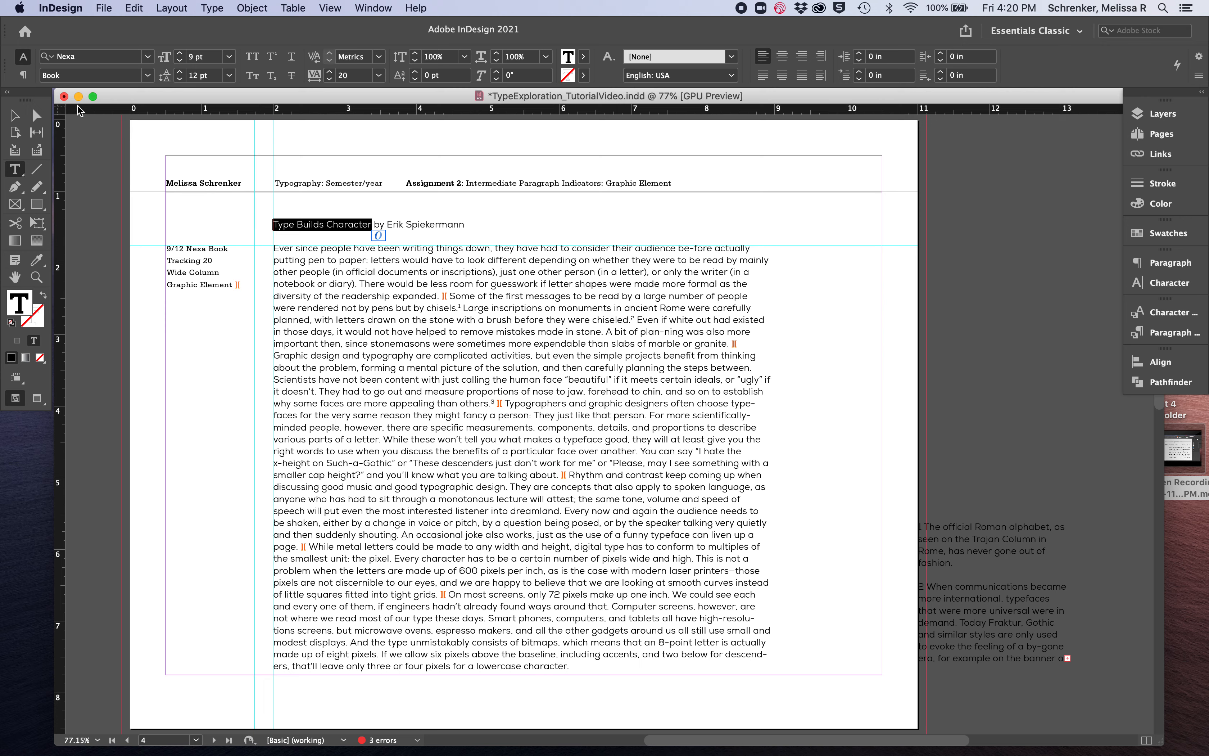
left_click(146, 78)
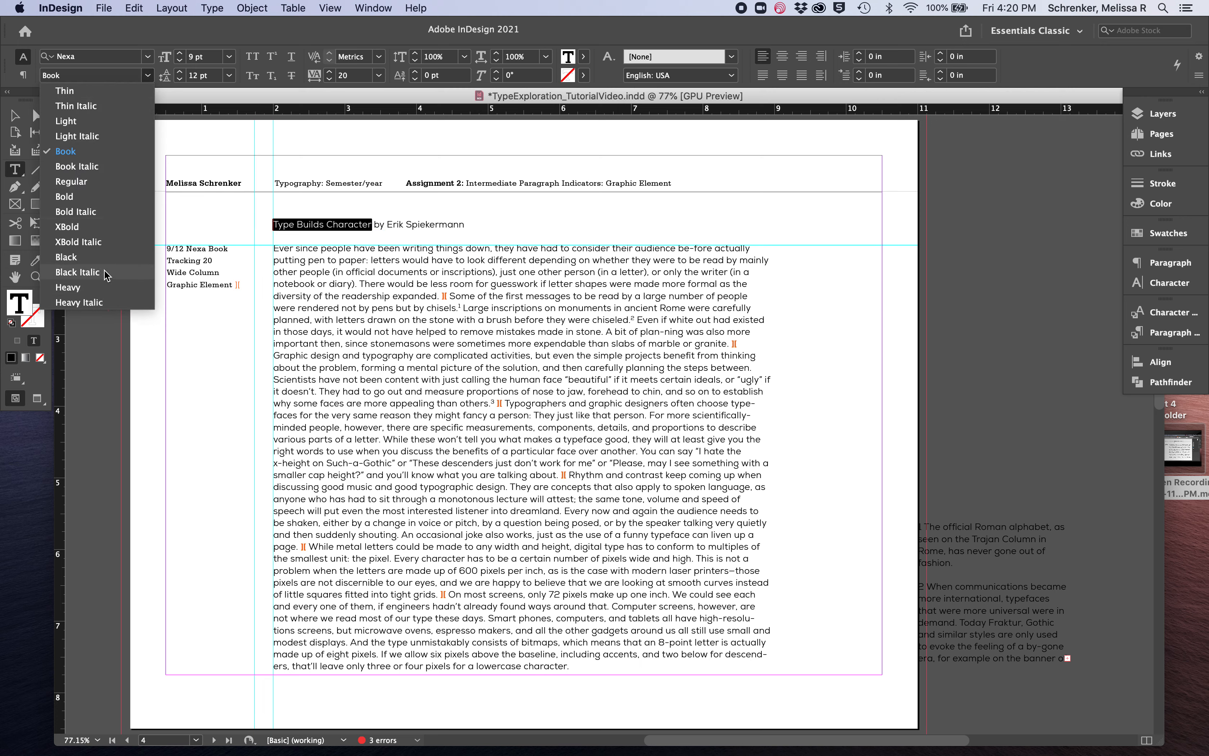
left_click(101, 257)
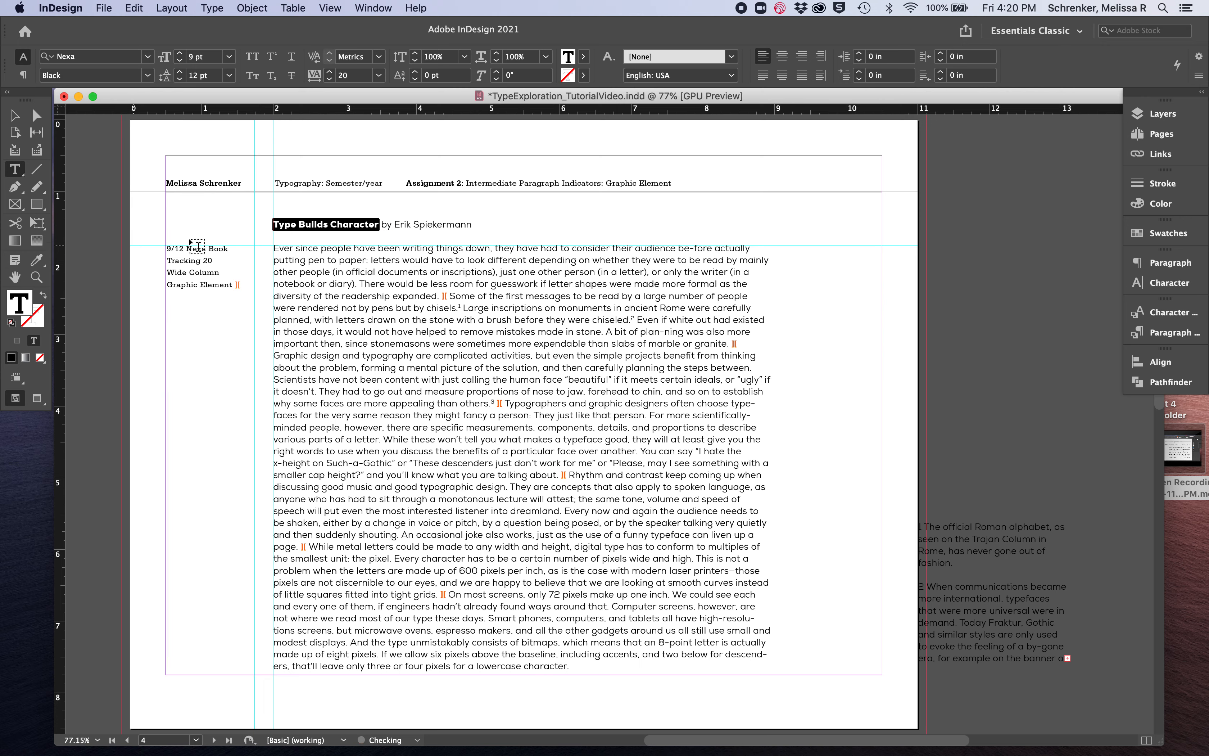
left_click(327, 223)
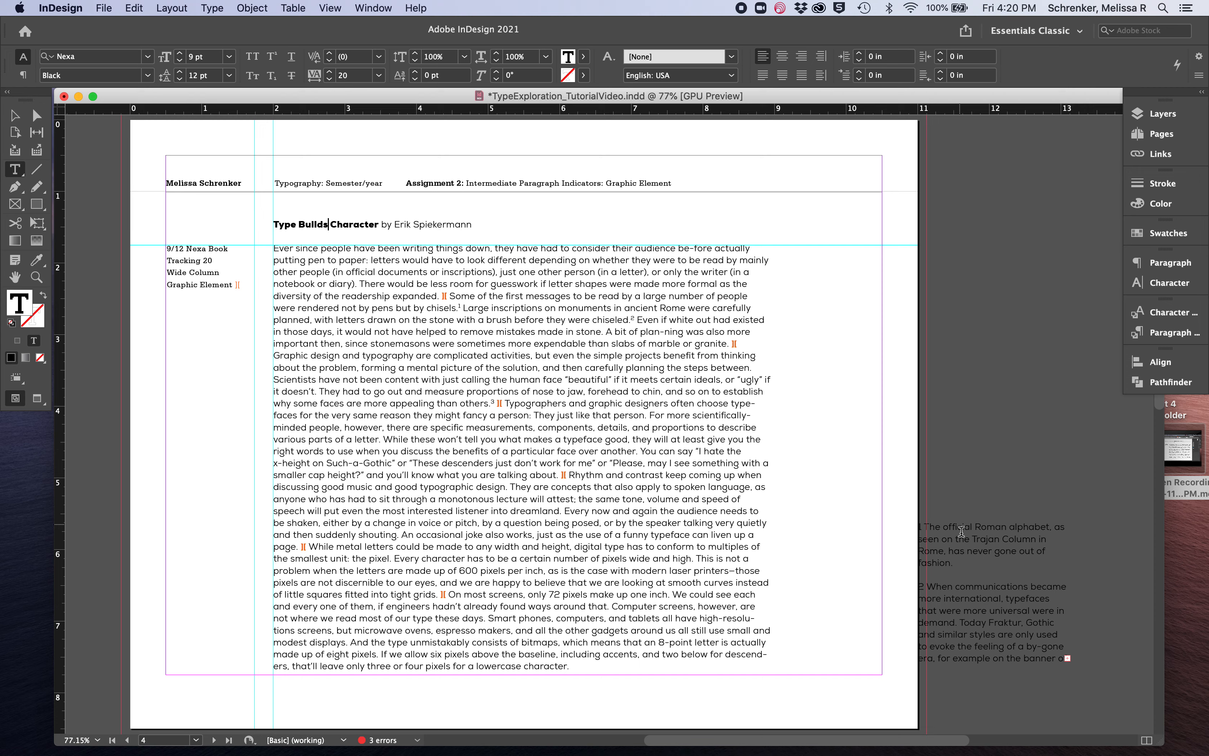
Move the footnote frame beside the body text, aligned with its first line, and lengthen it to about 4.375 in
left_click(15, 116)
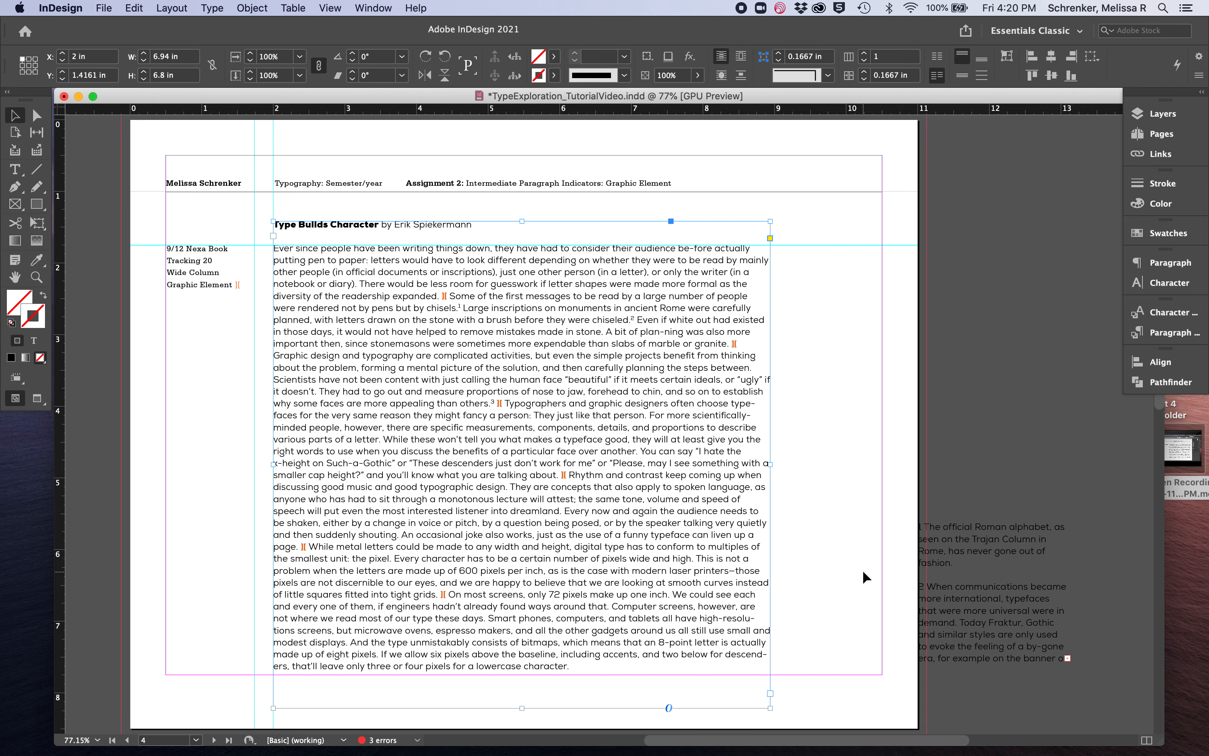
left_click_drag(974, 540, 834, 262)
left_click_drag(849, 394, 855, 560)
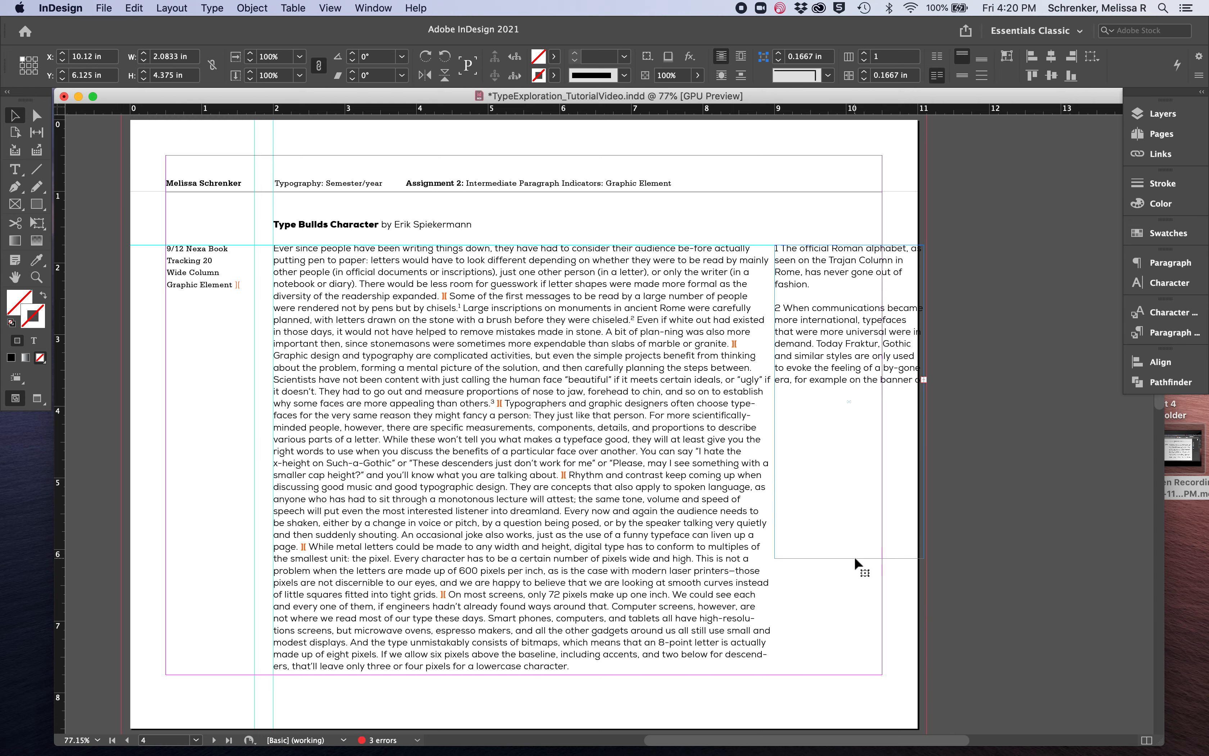
Set the font size of all the footnote text to 7 pt
double_click(818, 363)
key("super+a")
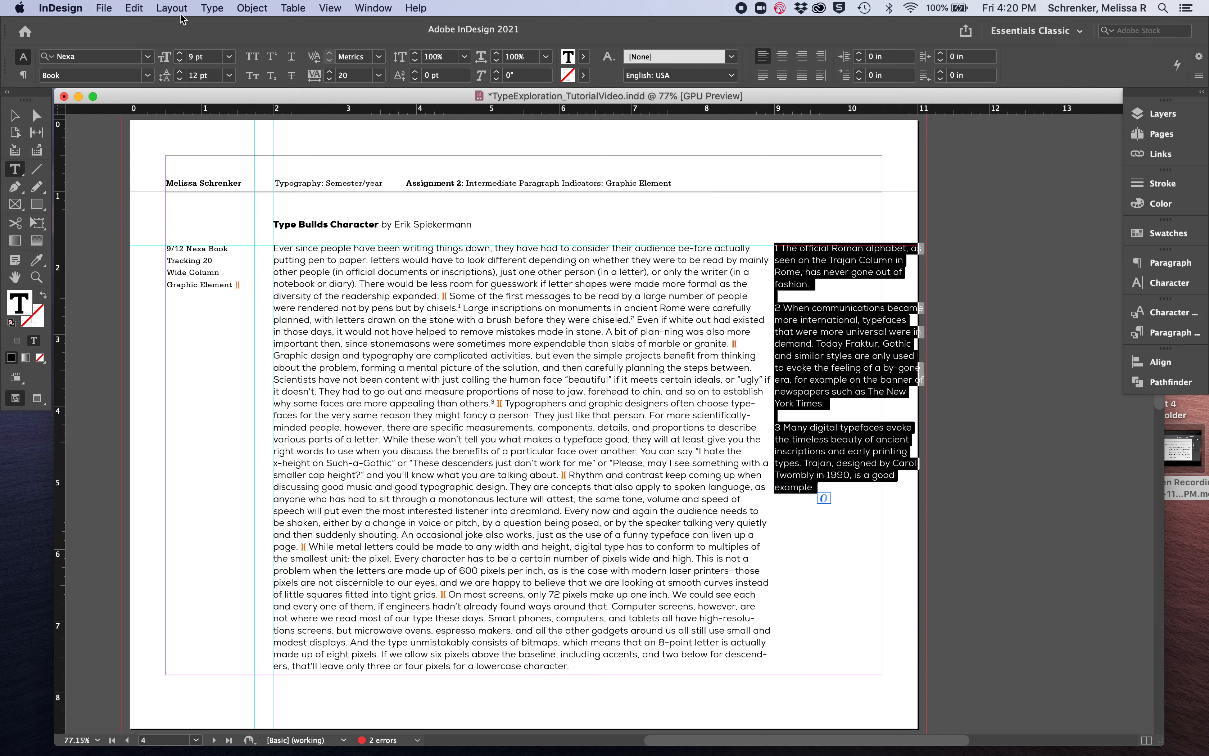
left_click(179, 61)
left_click(179, 61)
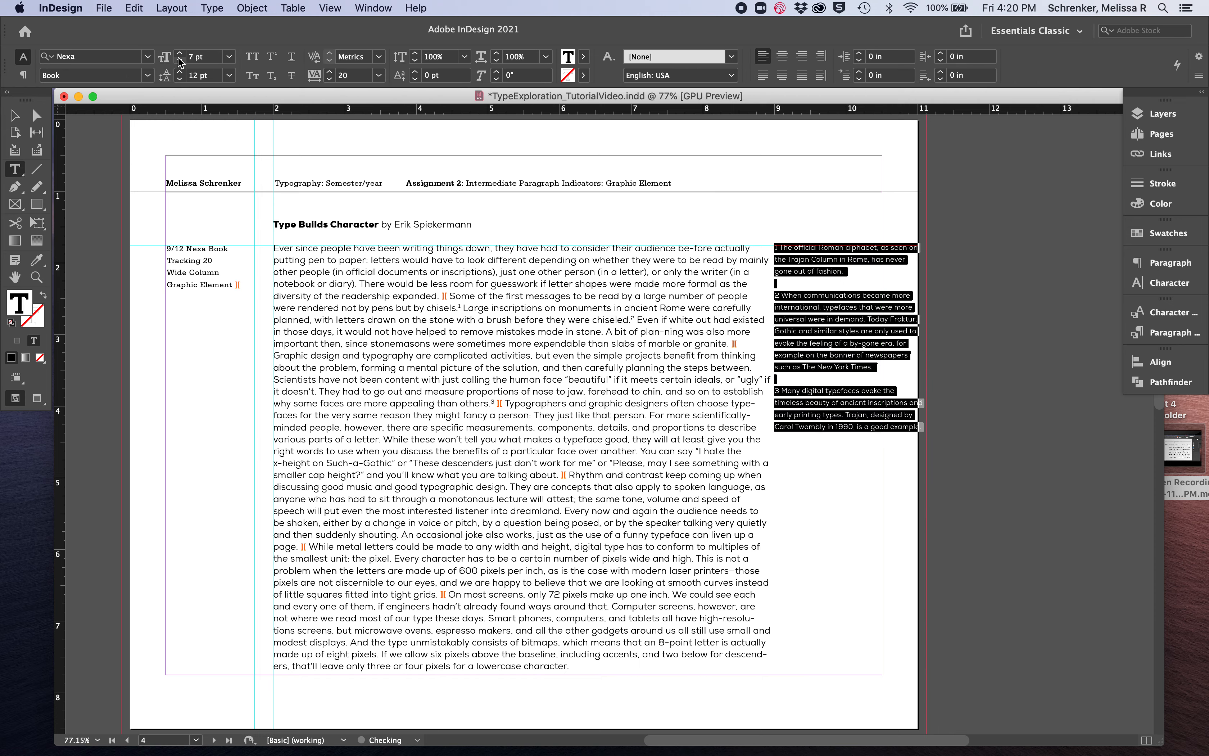
Set the footnotes' leading to 10 pt, narrow their frame to about 1.36 in and align it with the page's outer margin
left_click(181, 79)
left_click(181, 79)
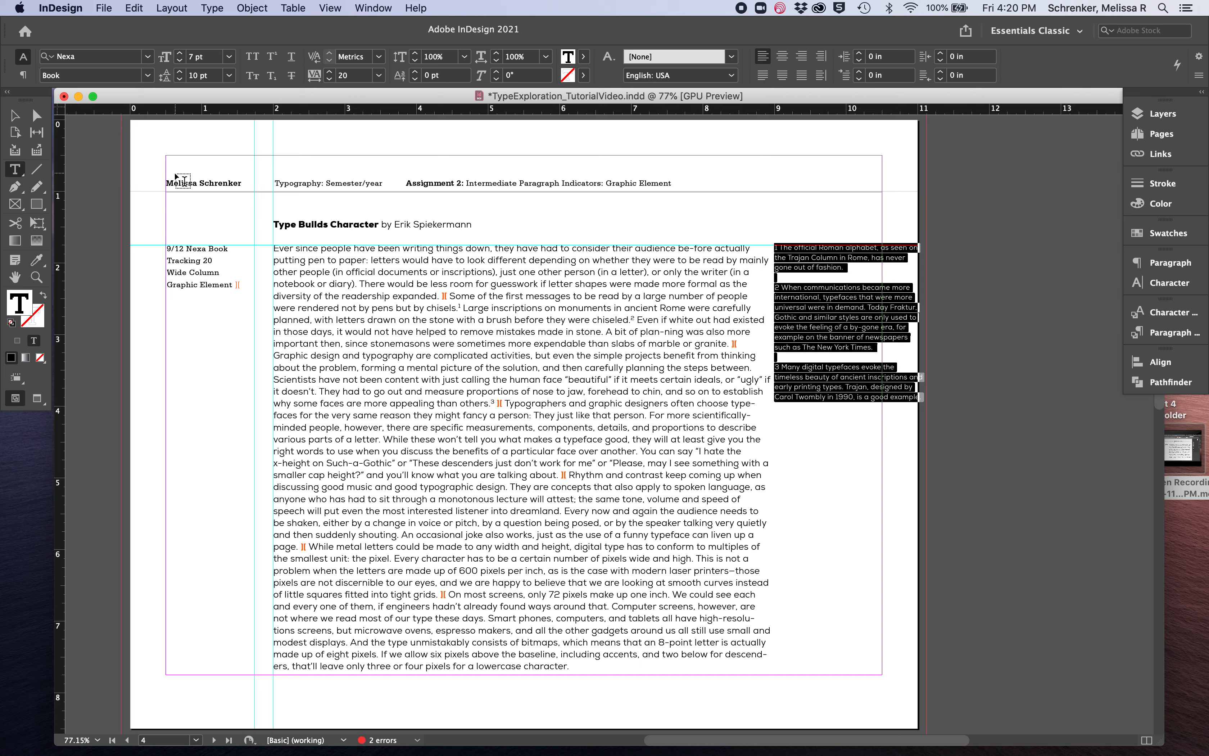
left_click(18, 119)
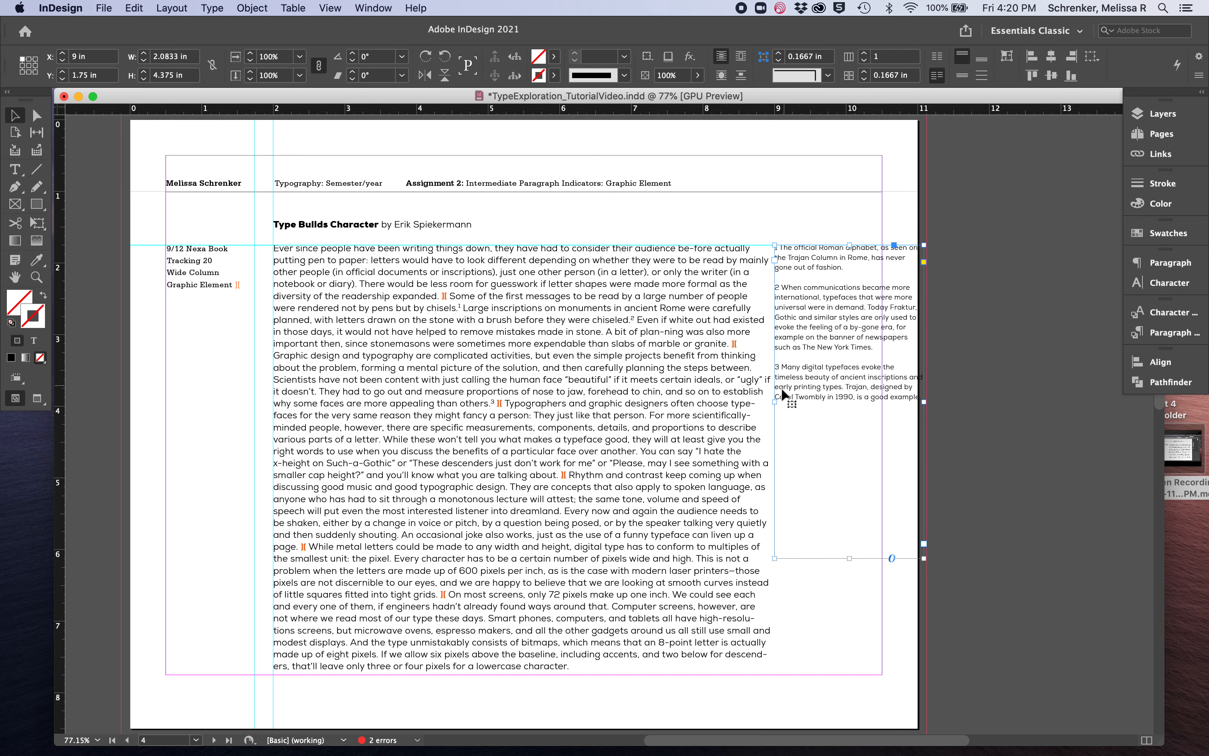
left_click_drag(775, 402, 826, 402)
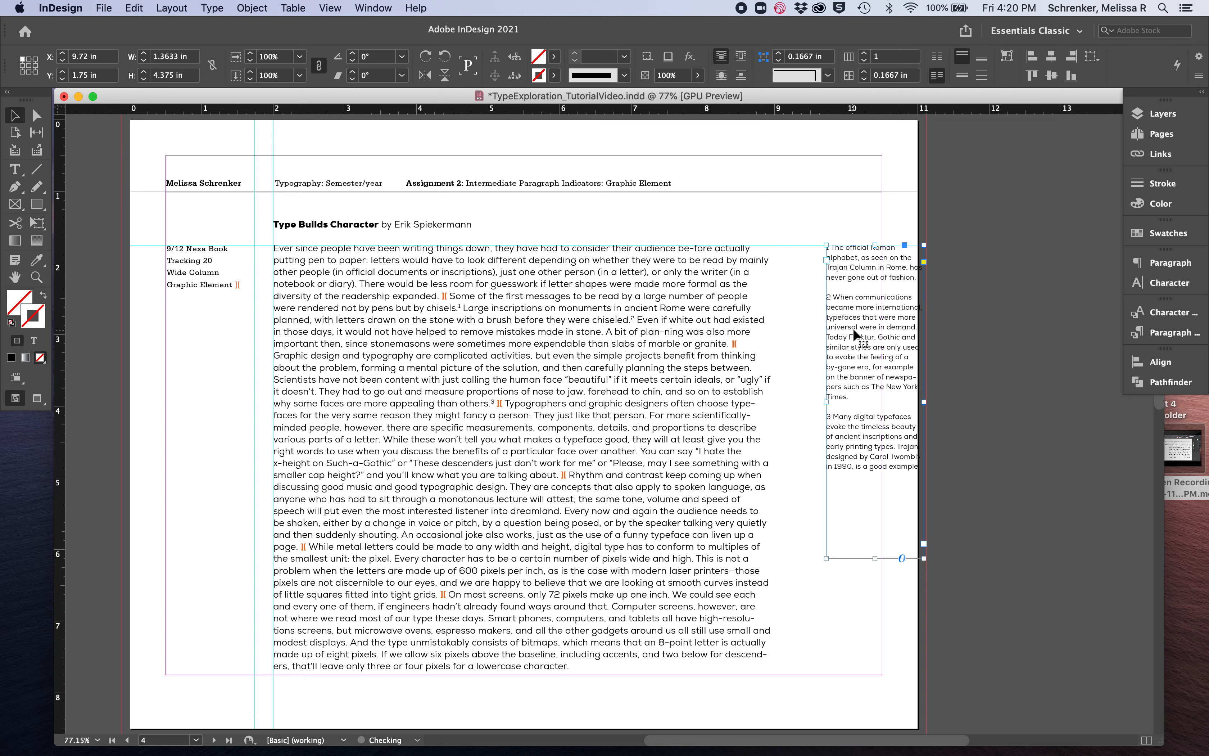
left_click_drag(855, 337, 813, 336)
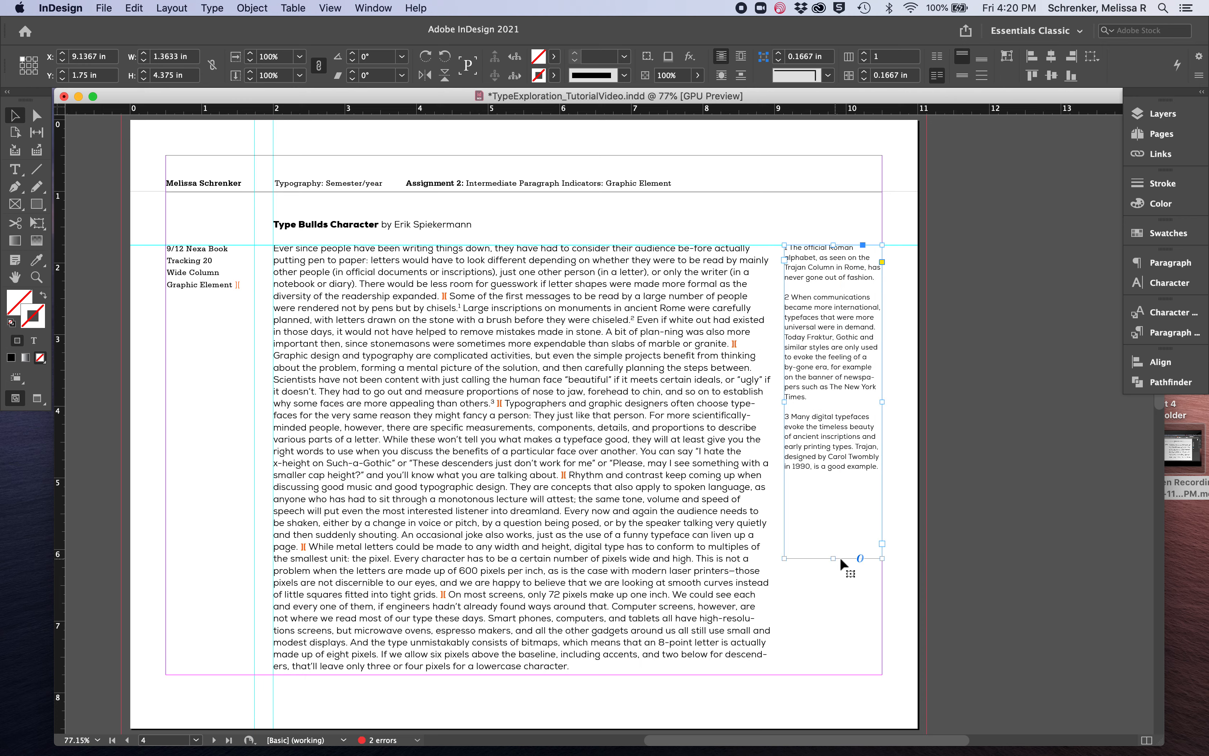
Justify all the text in the body frame with the last line aligned left
left_click(657, 427)
double_click(657, 427)
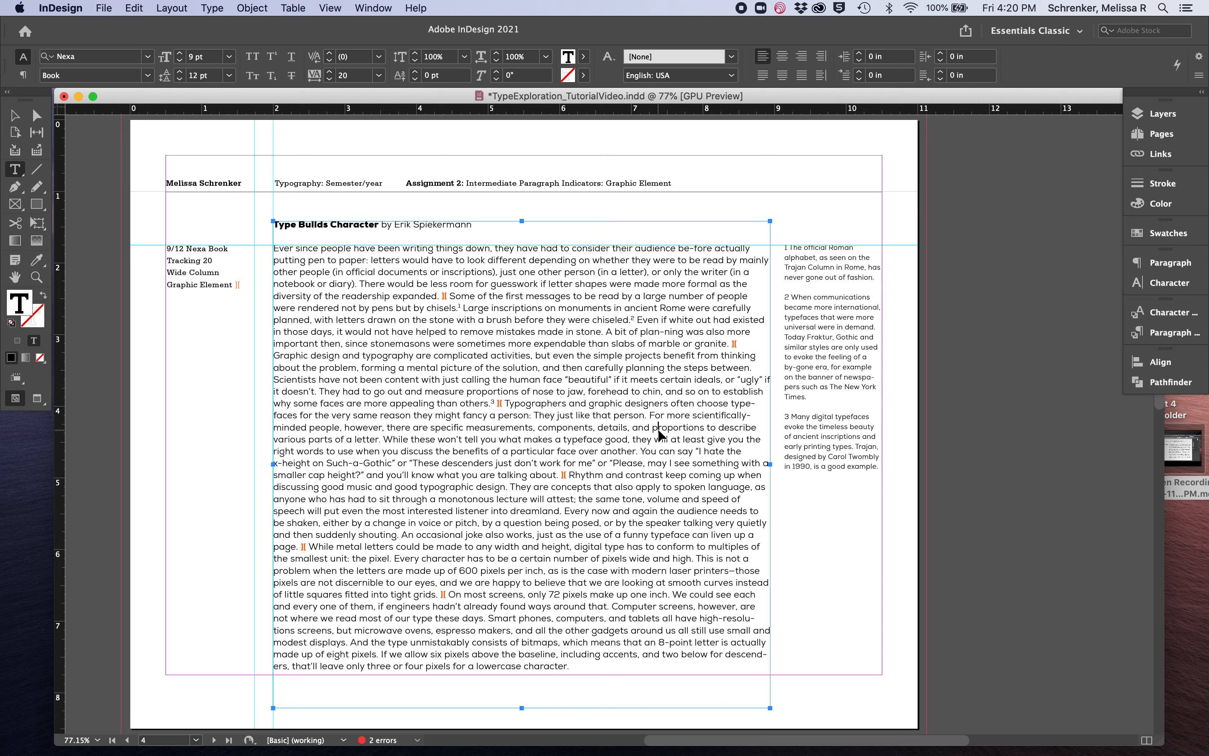
key("super+a")
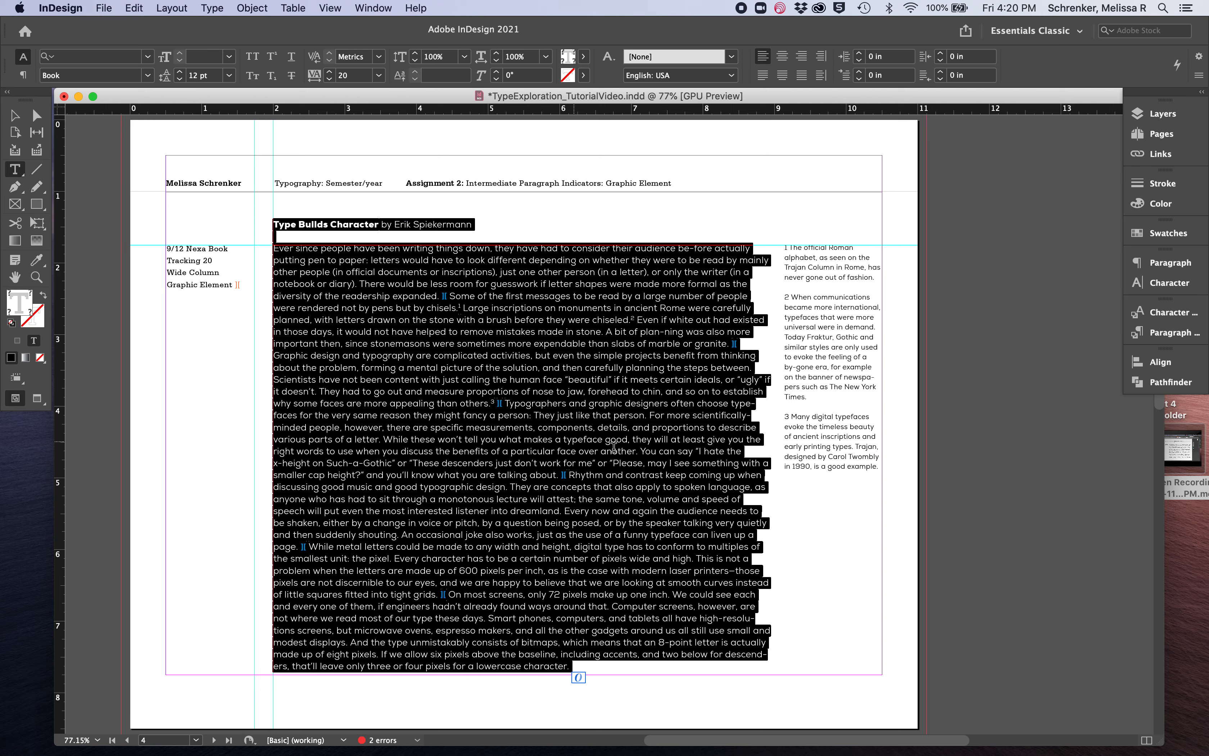
left_click(763, 75)
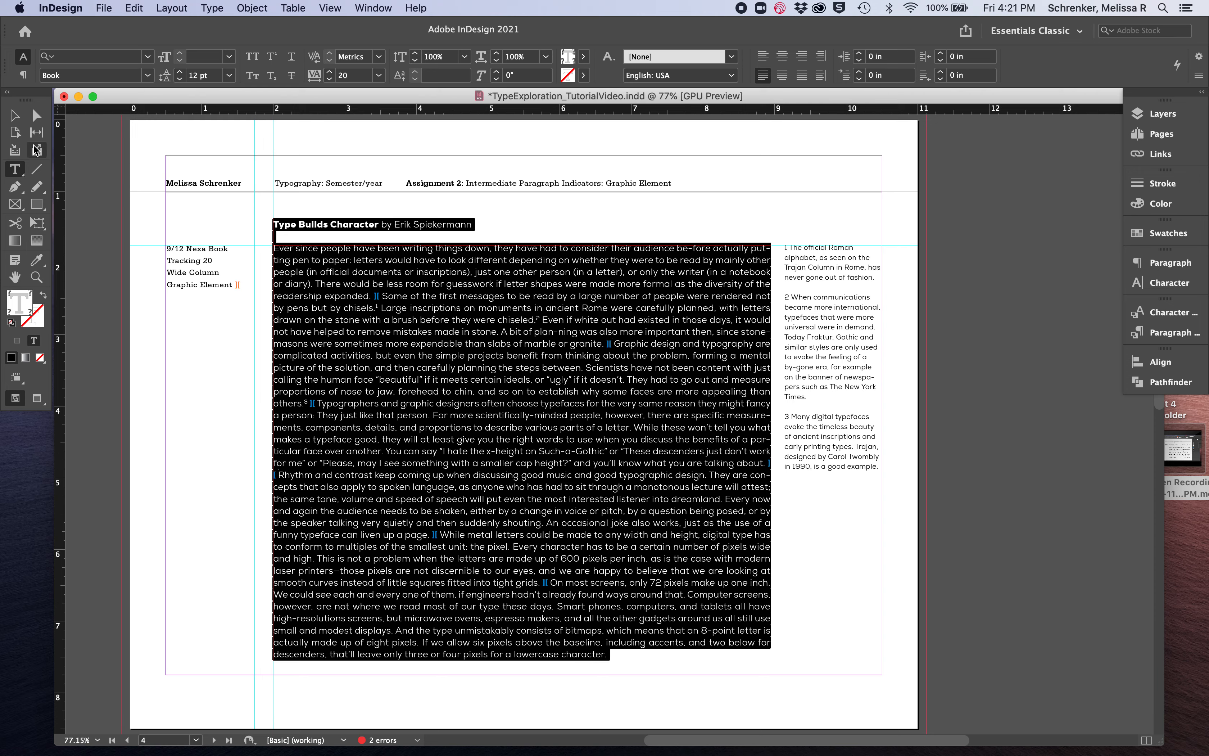
Narrow the body text frame from its outer side to a width of about 6.84 in
left_click(14, 117)
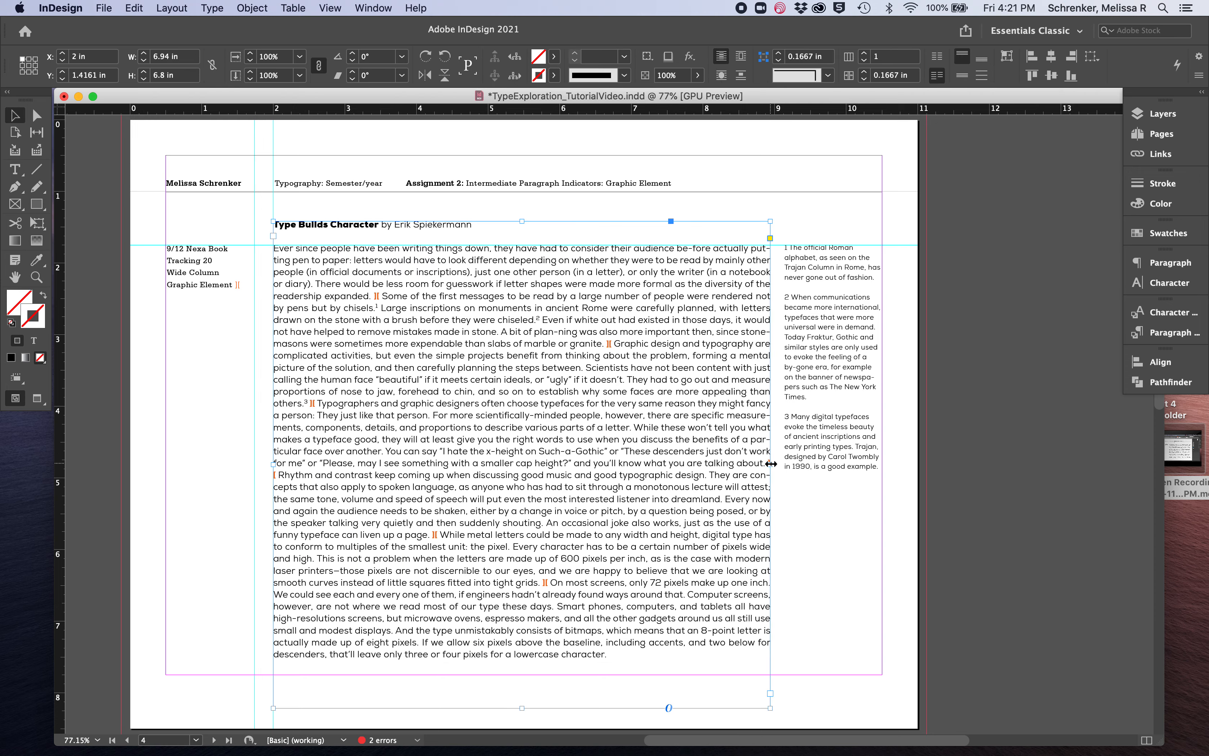
left_click_drag(771, 464, 755, 463)
left_click_drag(755, 464, 763, 463)
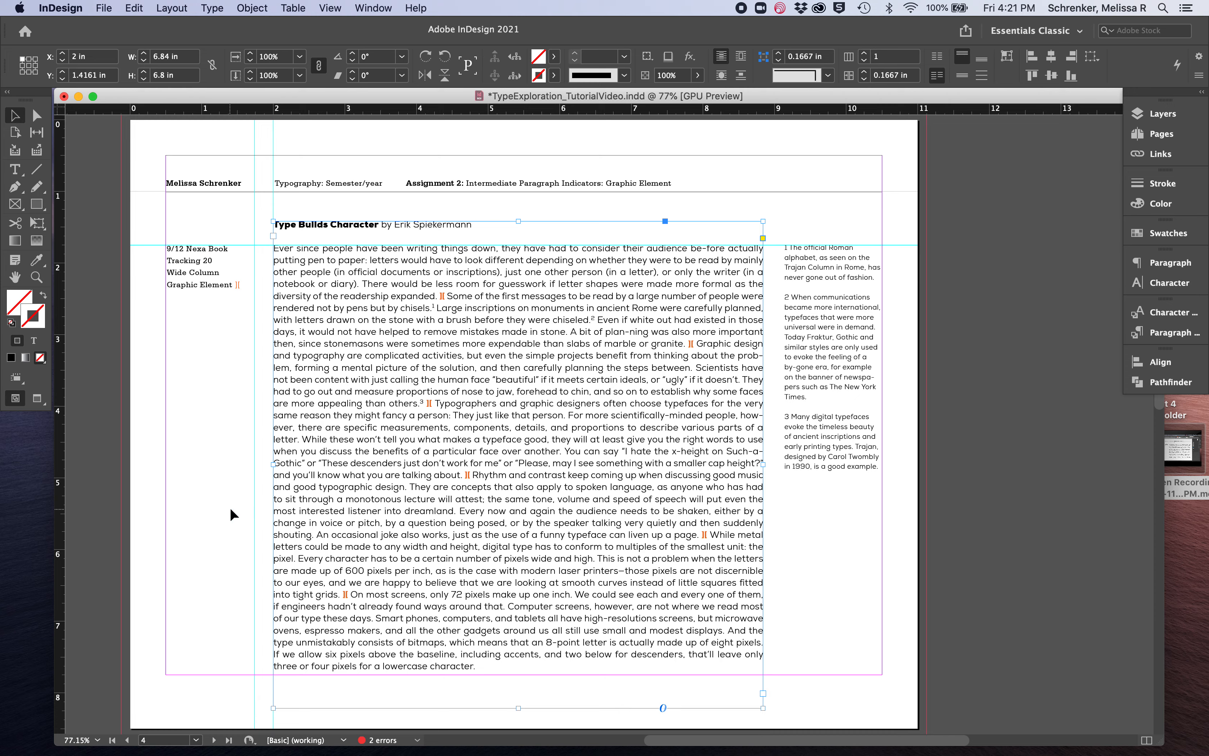
left_click(213, 502)
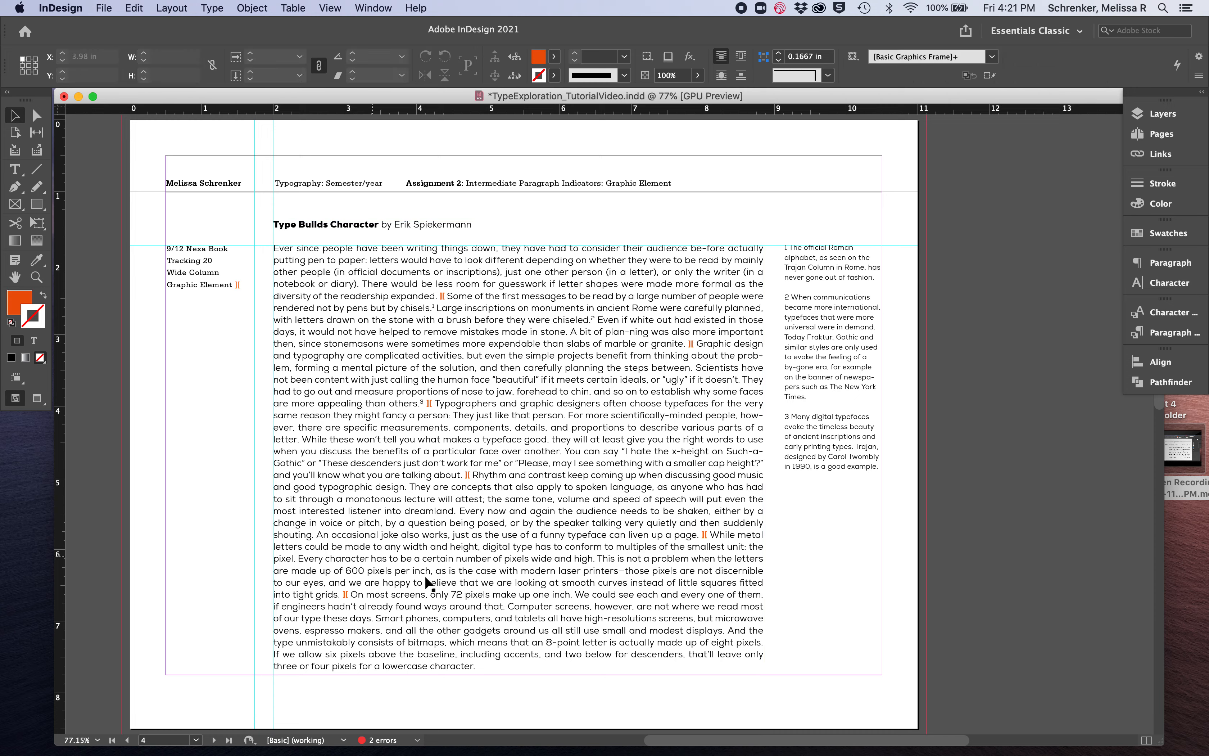
Widen the footnote frame toward the body text to about 1.5 in and shorten it to just below the last footnote
left_click(799, 461)
left_click_drag(784, 402, 774, 402)
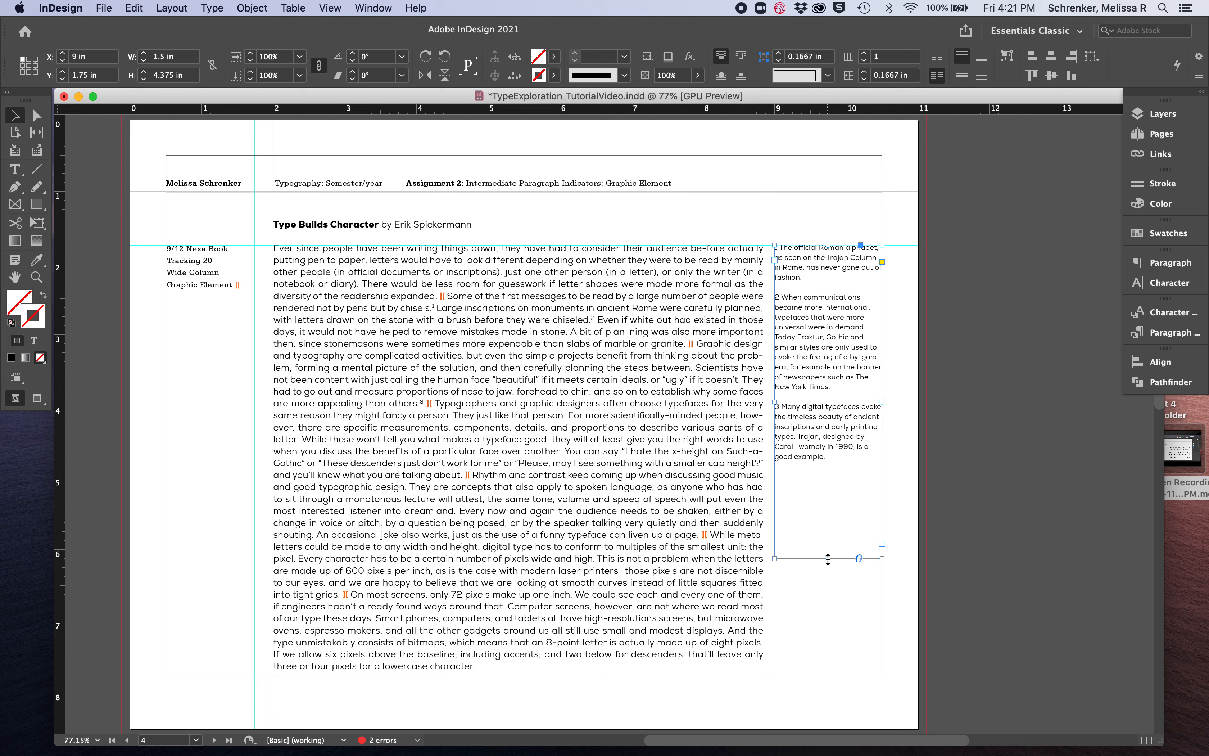
left_click_drag(828, 558, 823, 478)
left_click(827, 545)
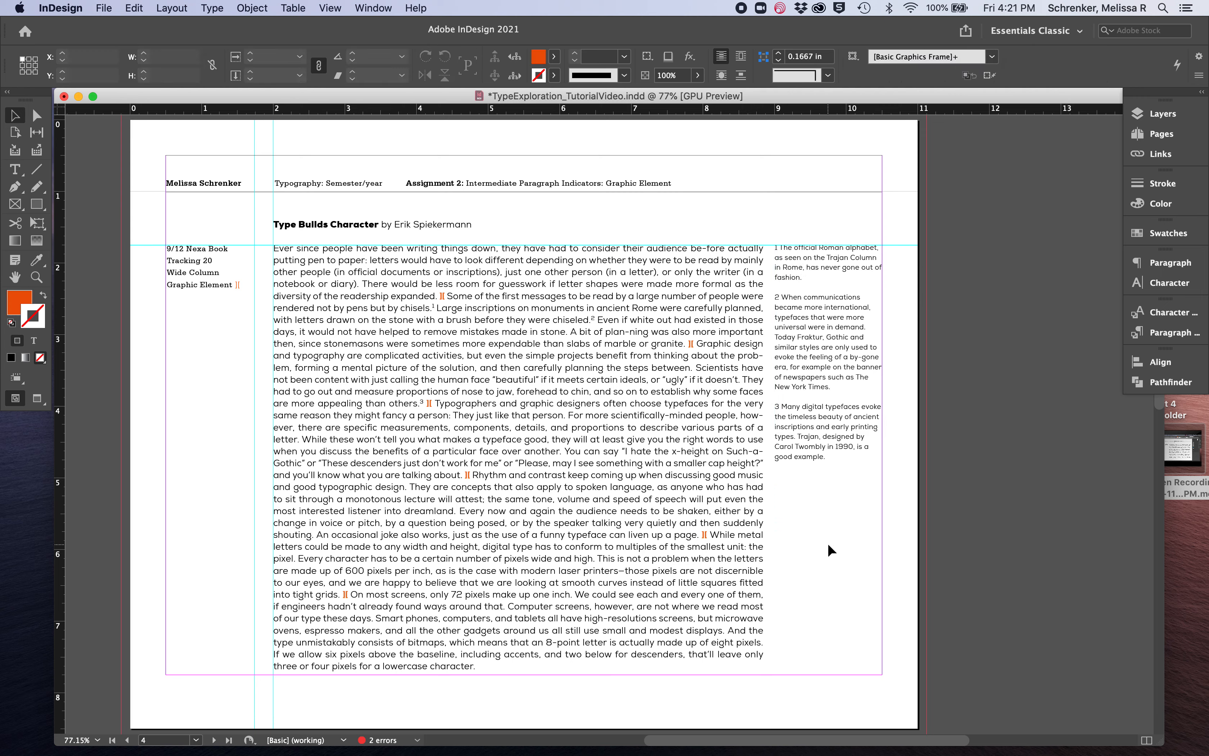
On the Intermediate Paragraph Indicators: Rule page, select the body text from the second paragraph through the end
scroll(829, 550, "down", 10)
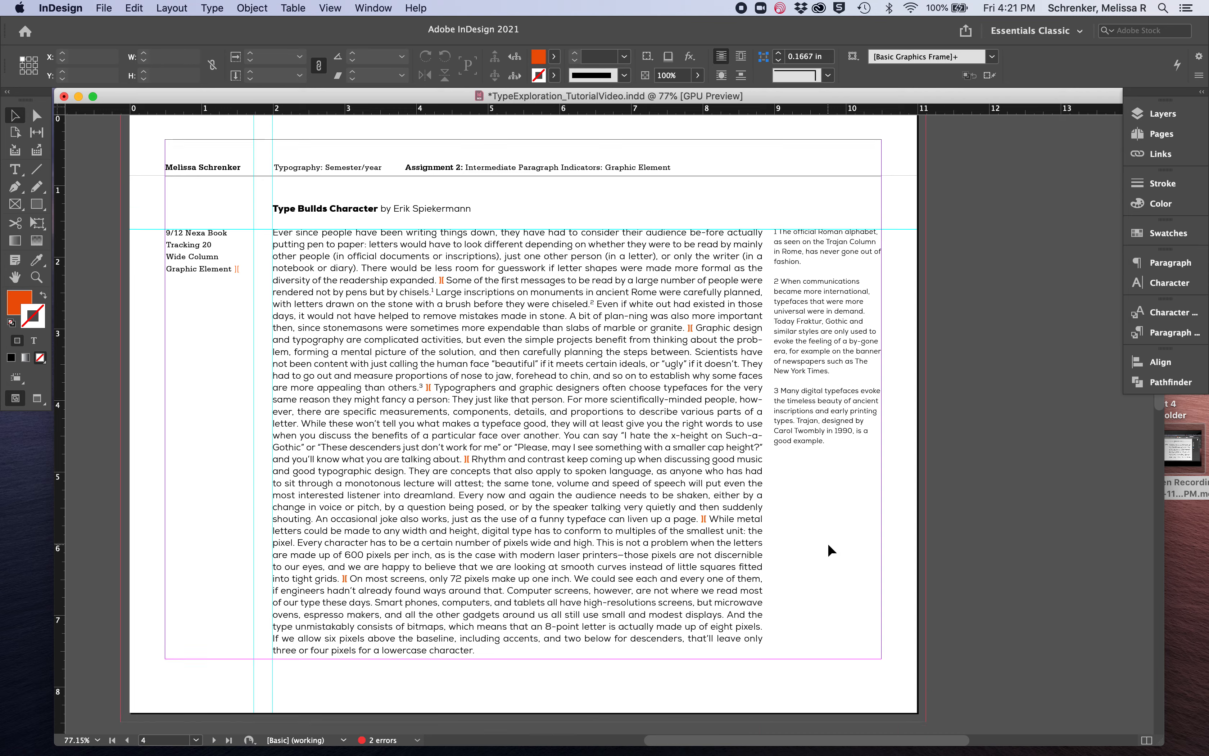
scroll(827, 542, "down", 2)
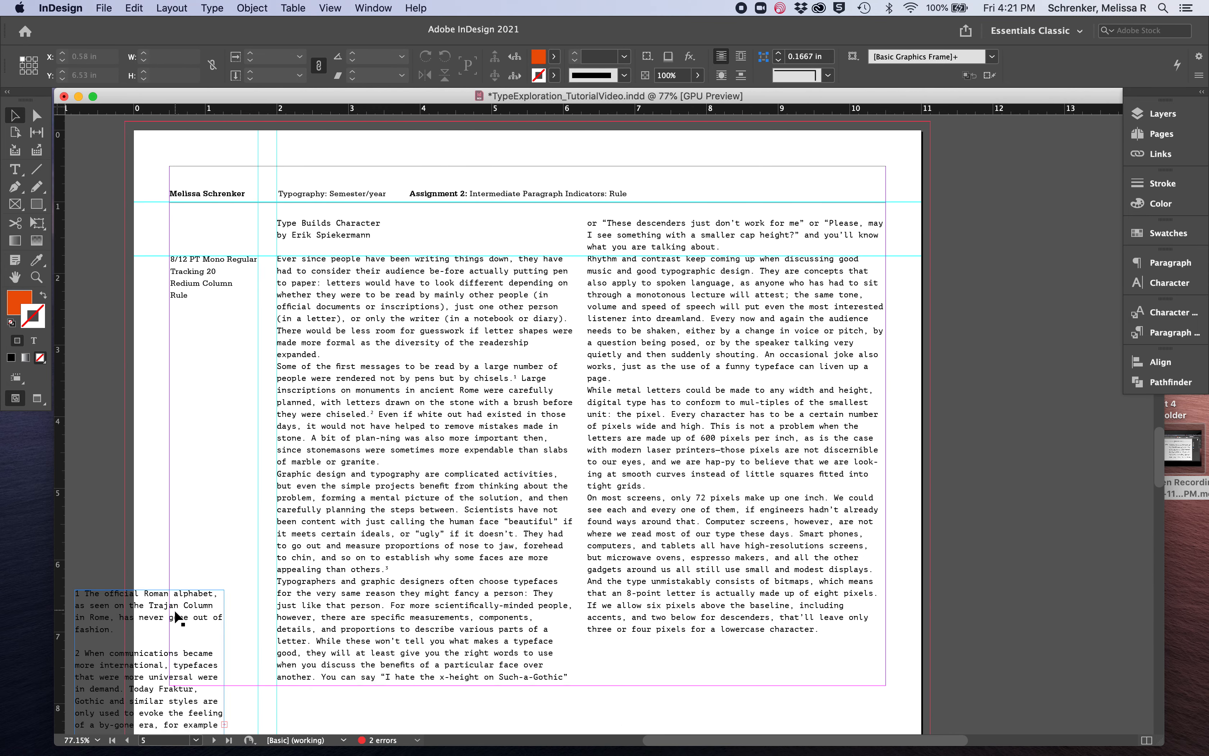
double_click(386, 560)
key("super+a")
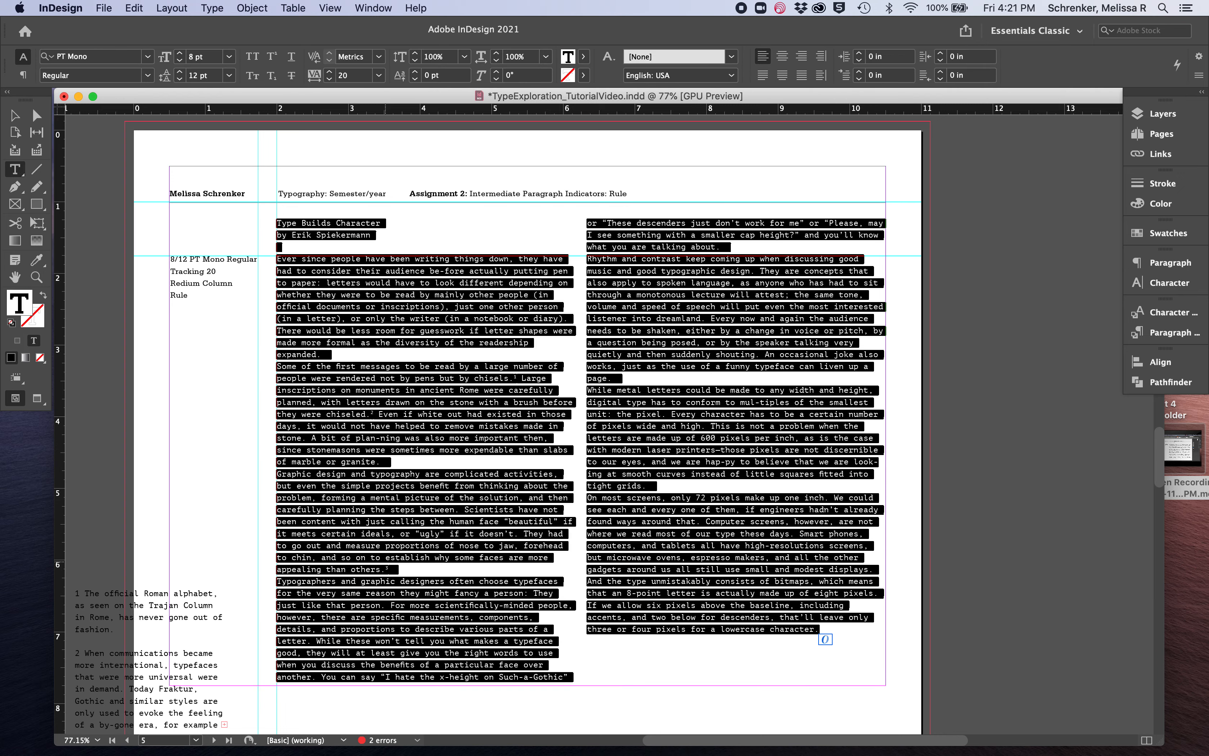
left_click(293, 376)
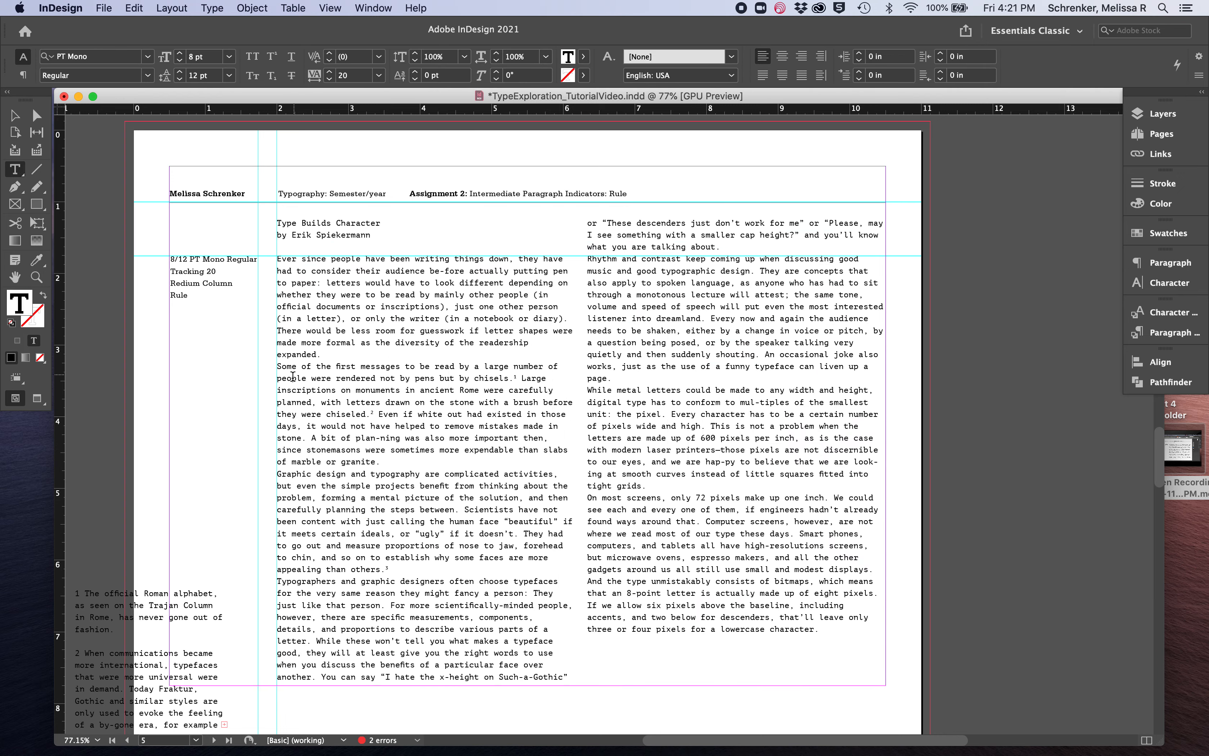
left_click_drag(278, 367, 807, 635)
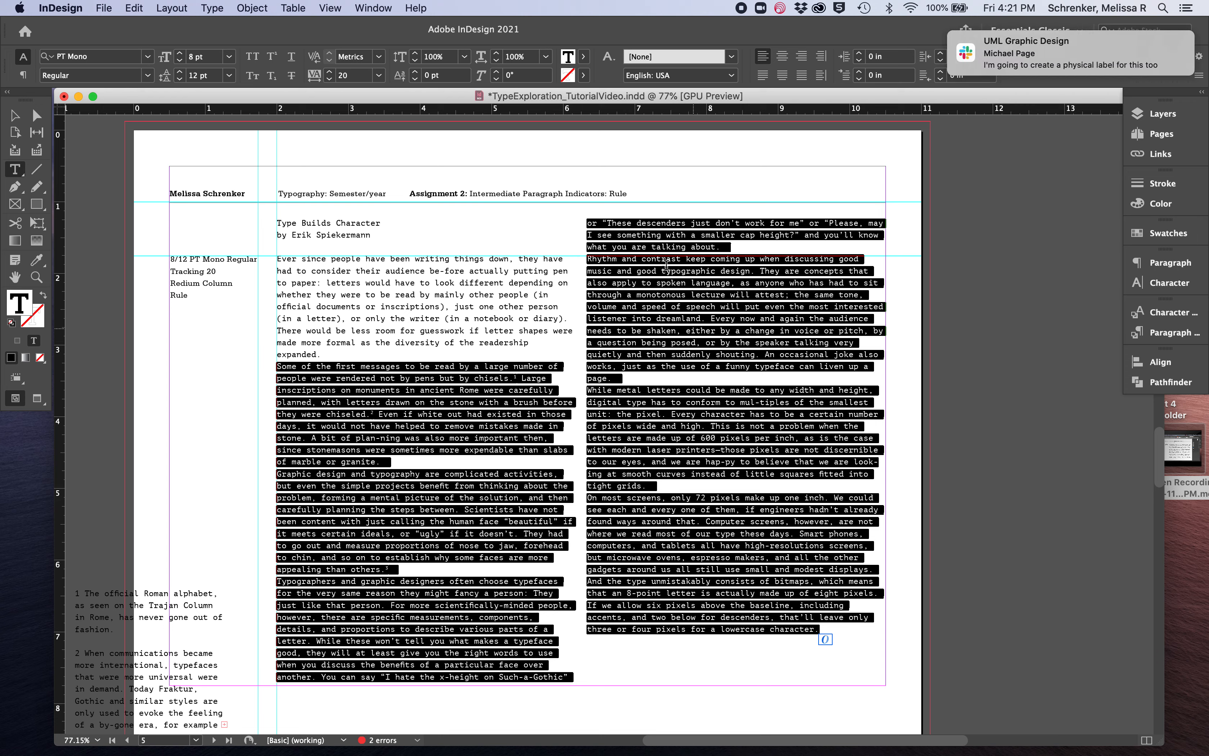
Turn on Rule Above in the Paragraph Rules for the selected paragraphs
left_click(374, 8)
mouse_move(423, 363)
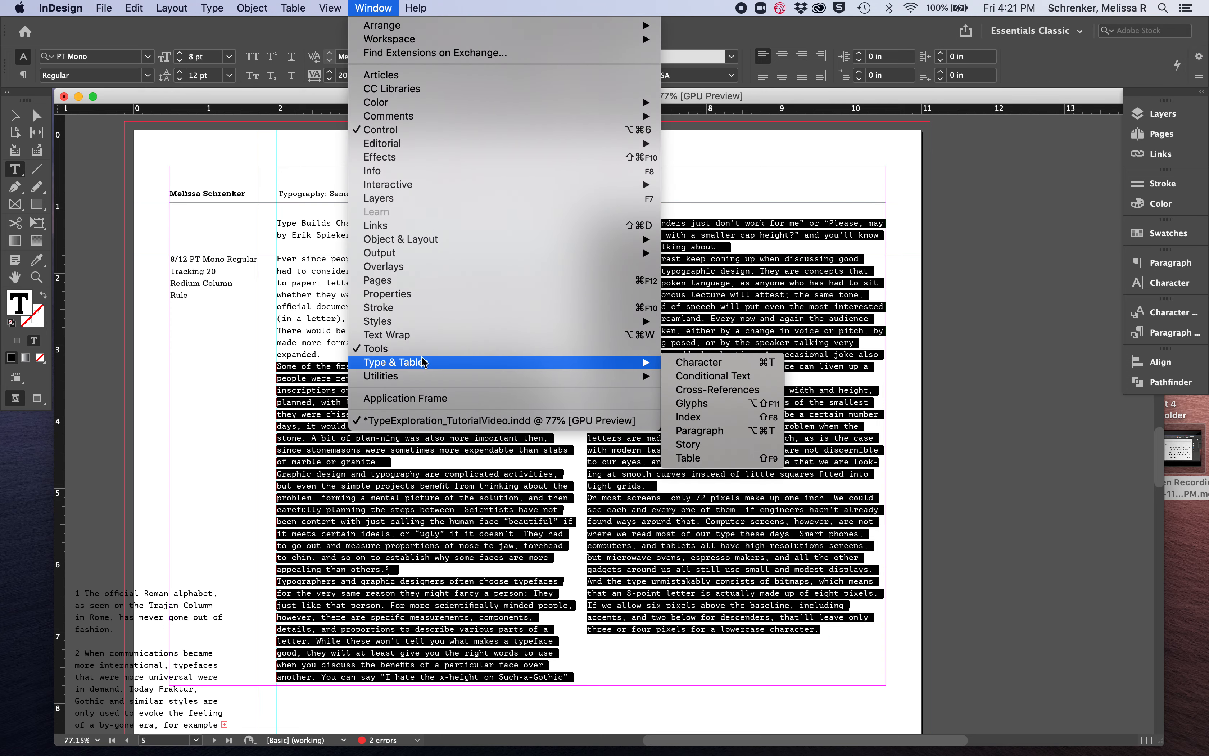
left_click(728, 433)
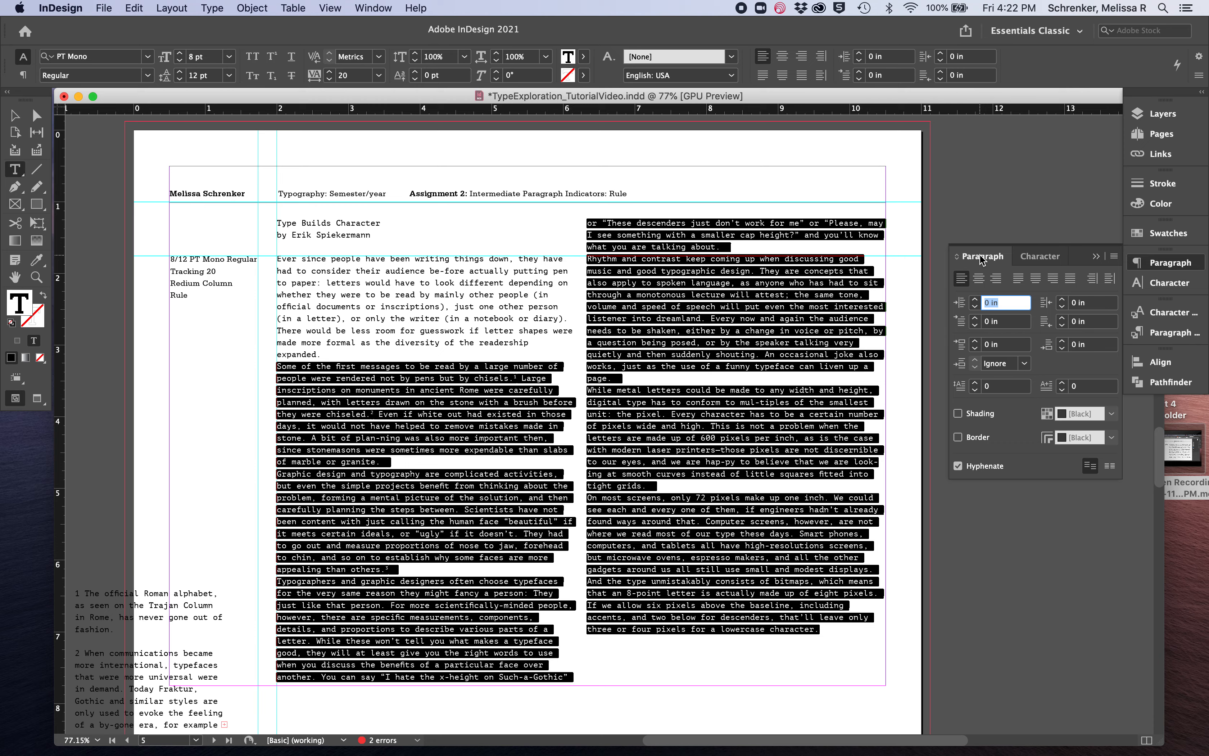
left_click(1113, 256)
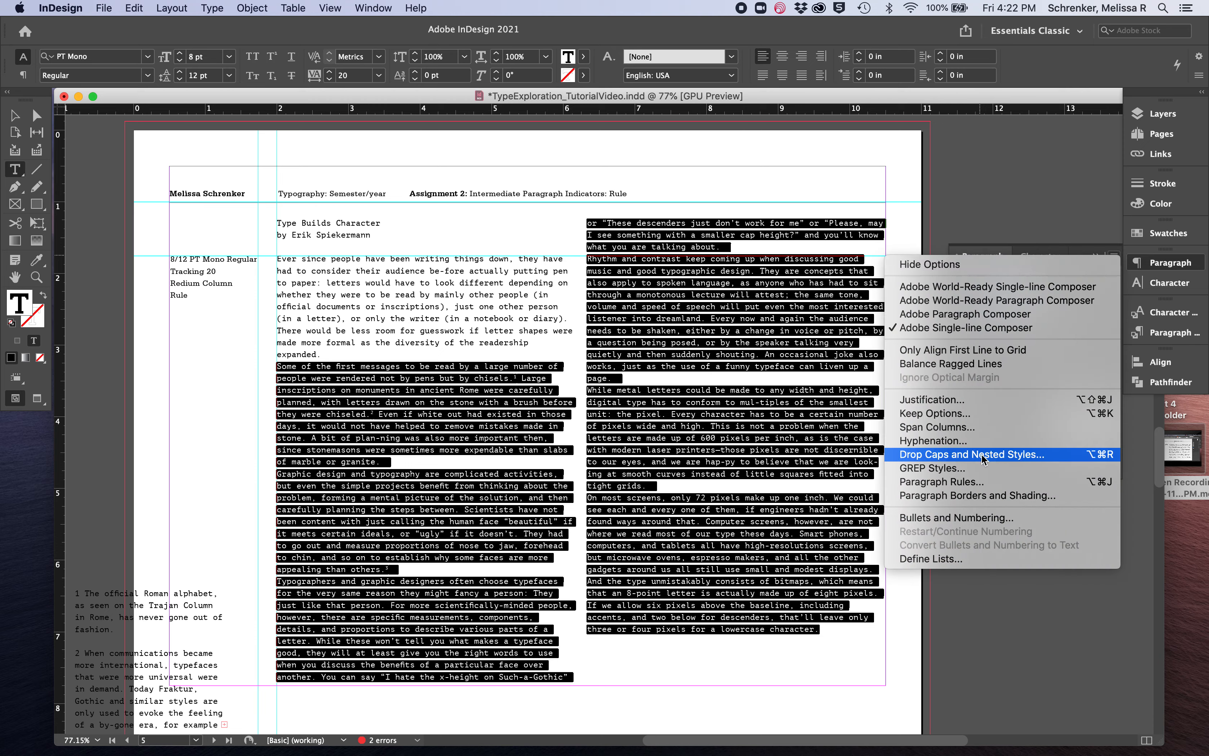
left_click(988, 482)
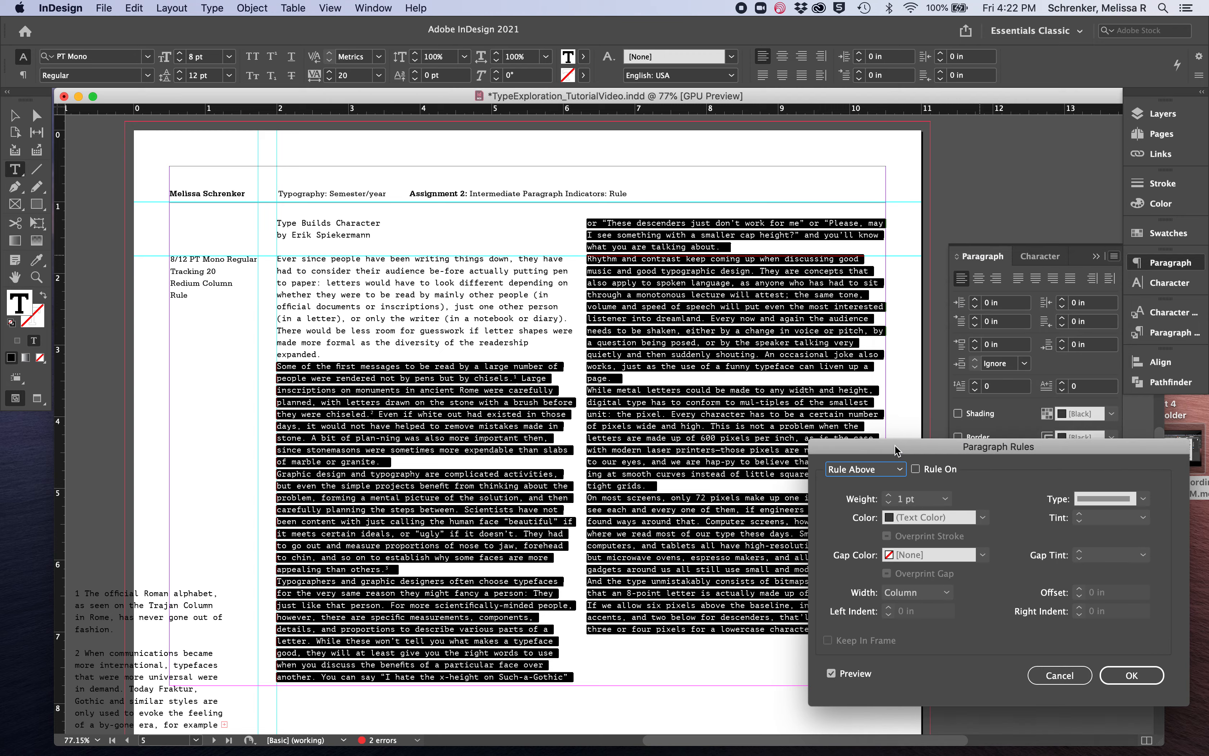
left_click_drag(894, 444, 877, 405)
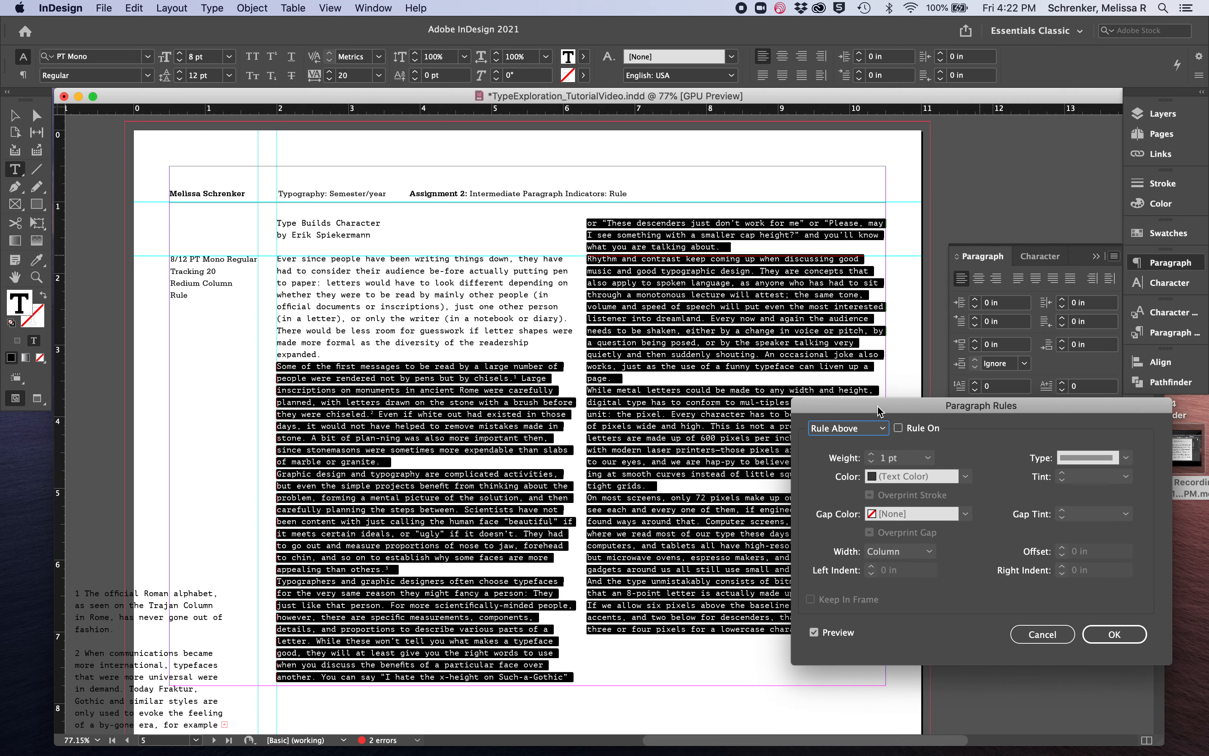
left_click(860, 432)
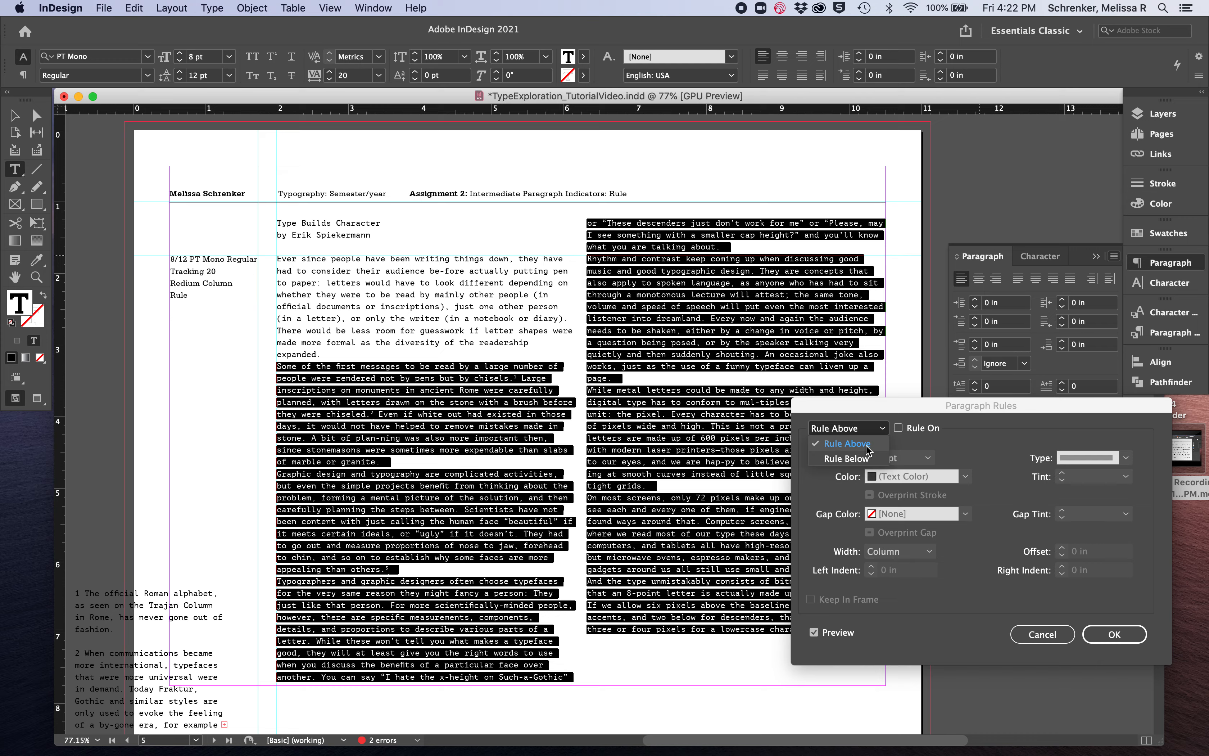
left_click(866, 446)
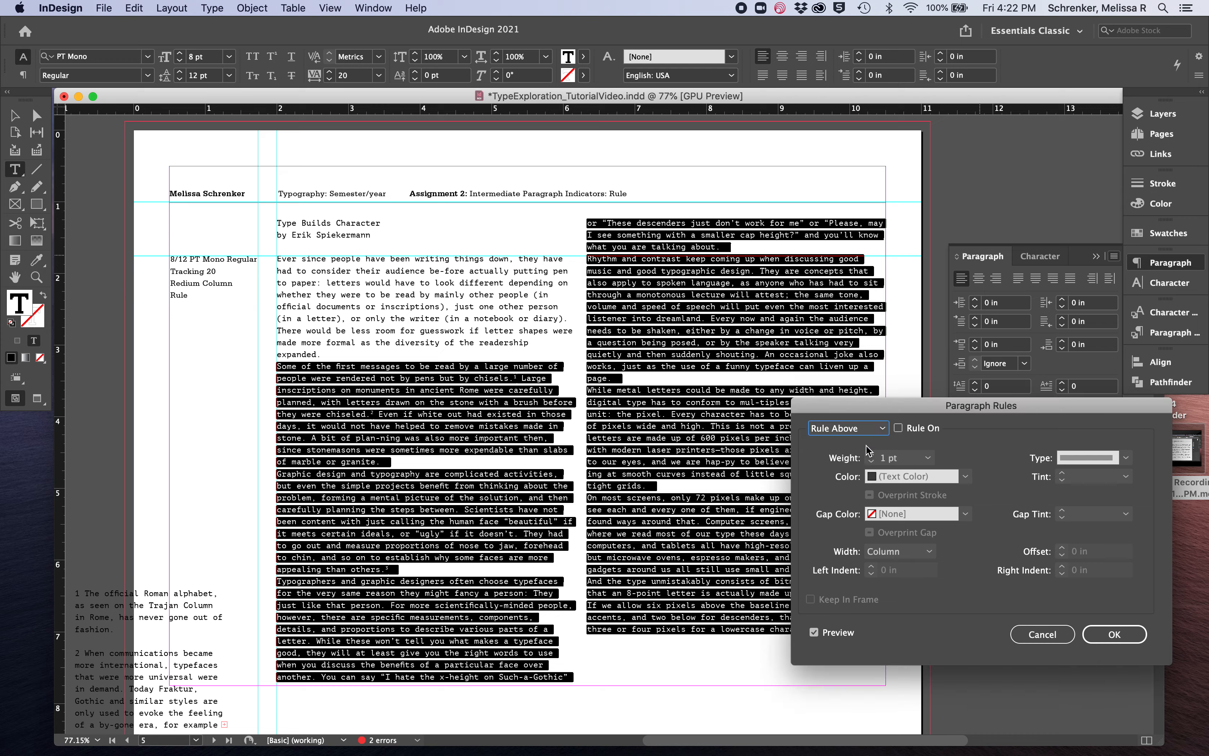
left_click(898, 428)
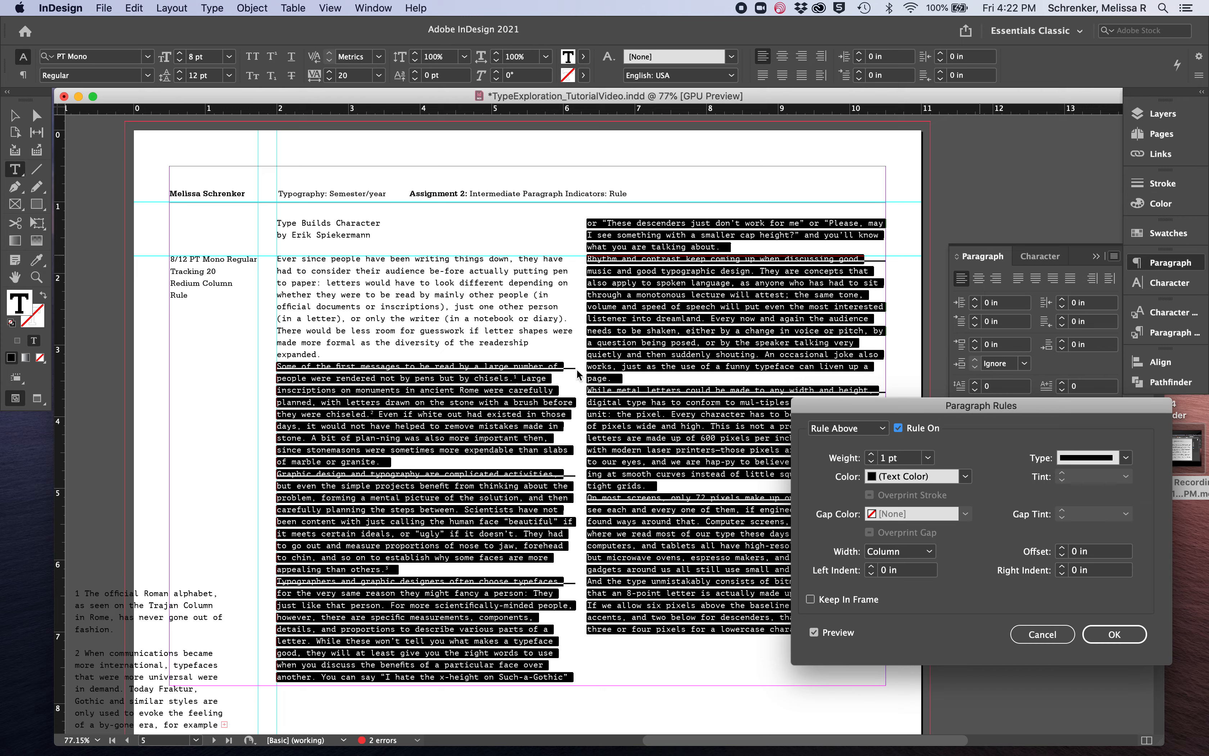
Color the rule above with the orange swatch R=236 G=86 B=7 and set its weight to 0.25 pt
left_click(964, 476)
left_click(912, 593)
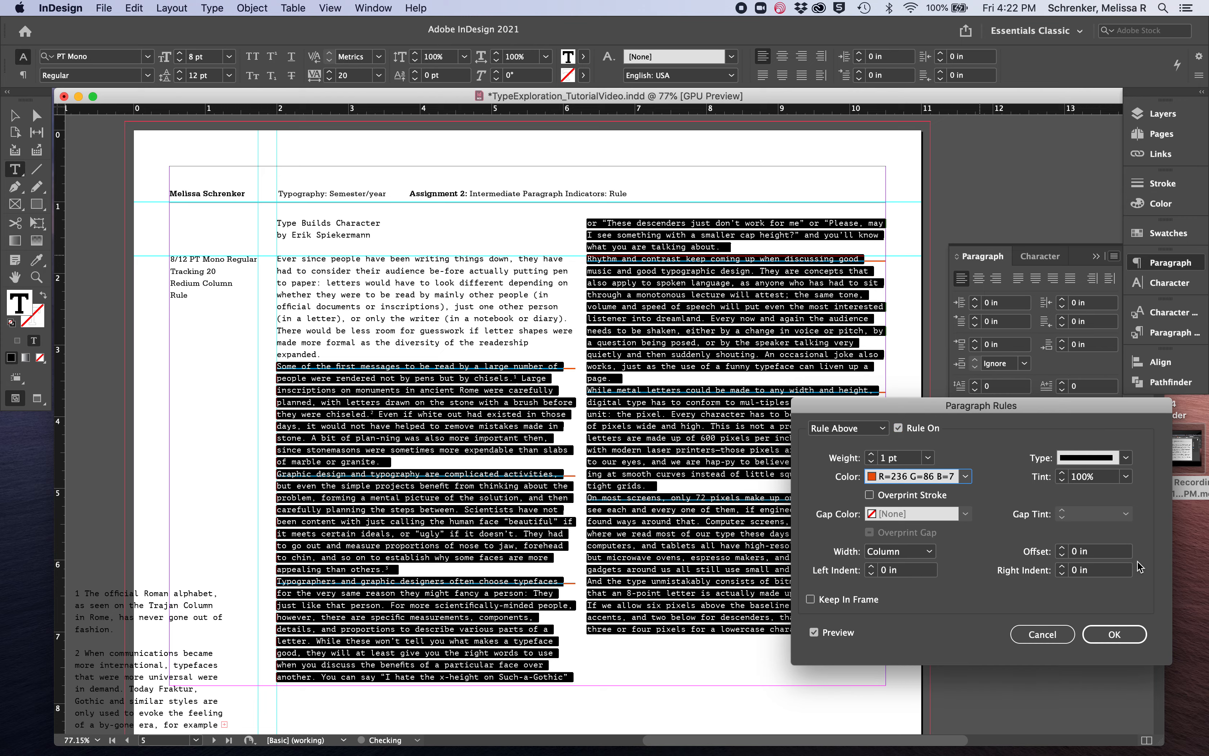
left_click(927, 457)
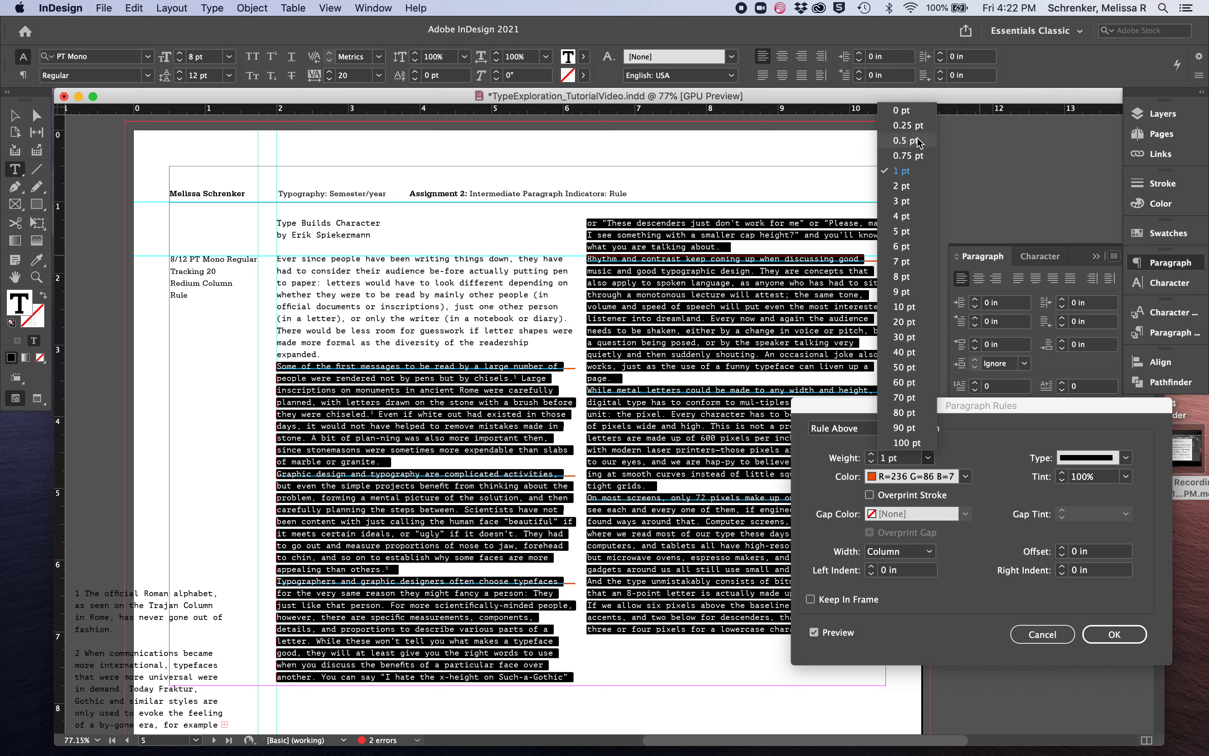
left_click(919, 125)
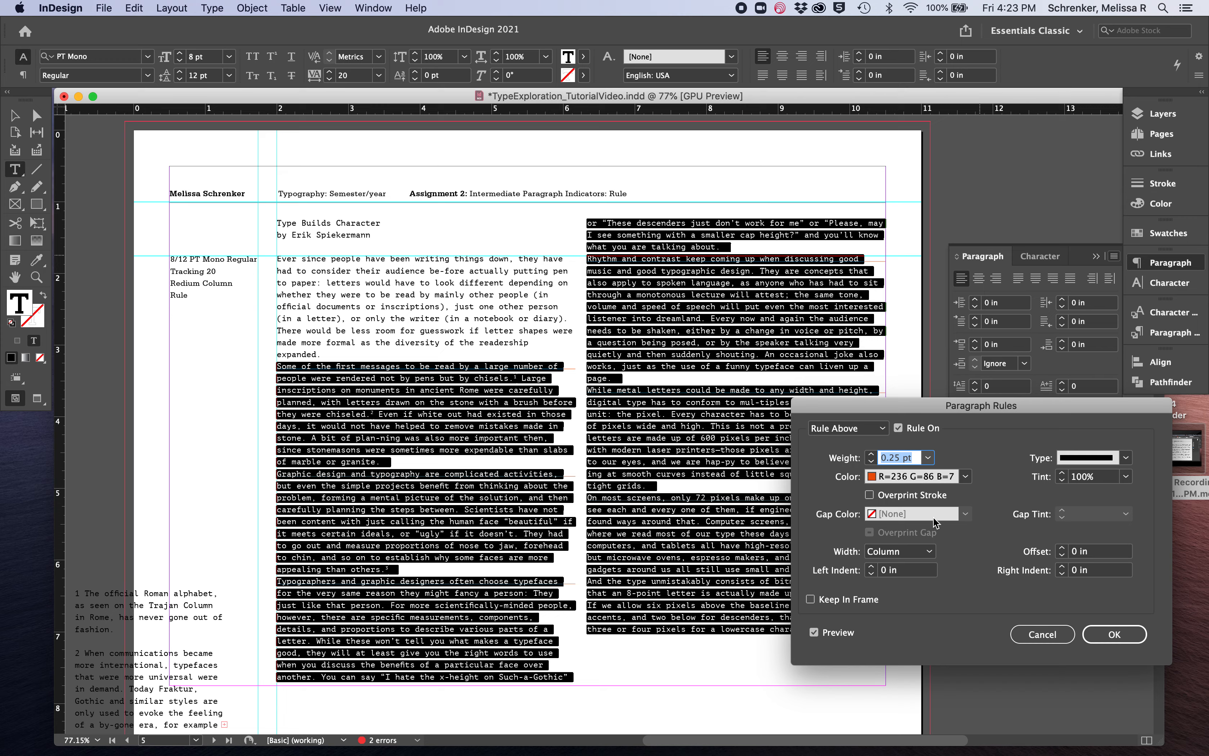
Set the rule above's offset to 0.125 in and its width to Text
left_click(1062, 558)
left_click(1063, 558)
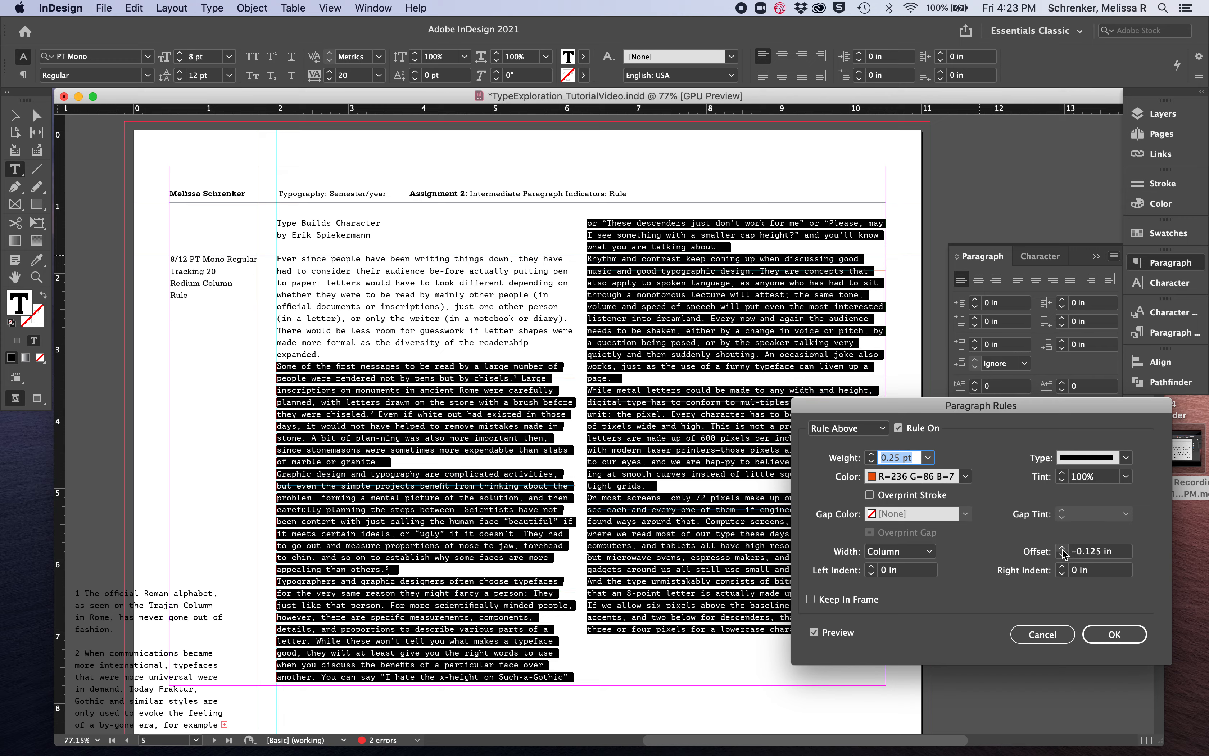
left_click(1062, 549)
left_click(1062, 548)
left_click(1062, 548)
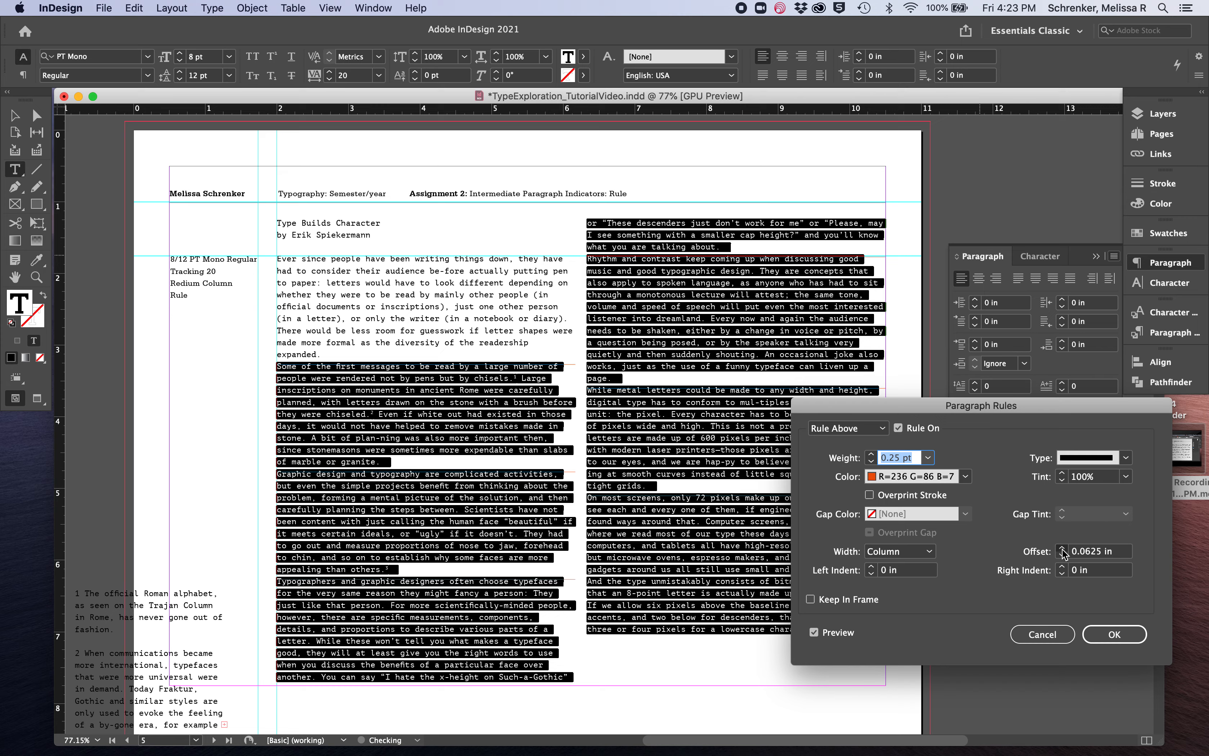
left_click(1062, 548)
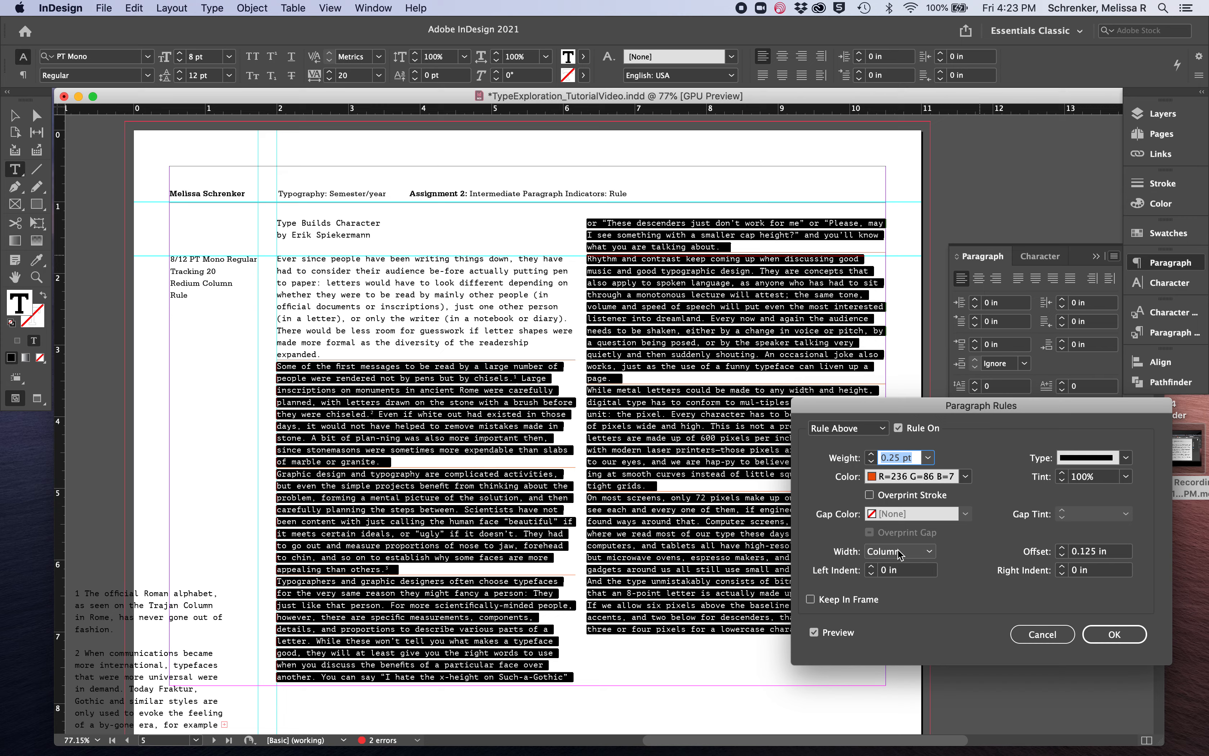
left_click(929, 552)
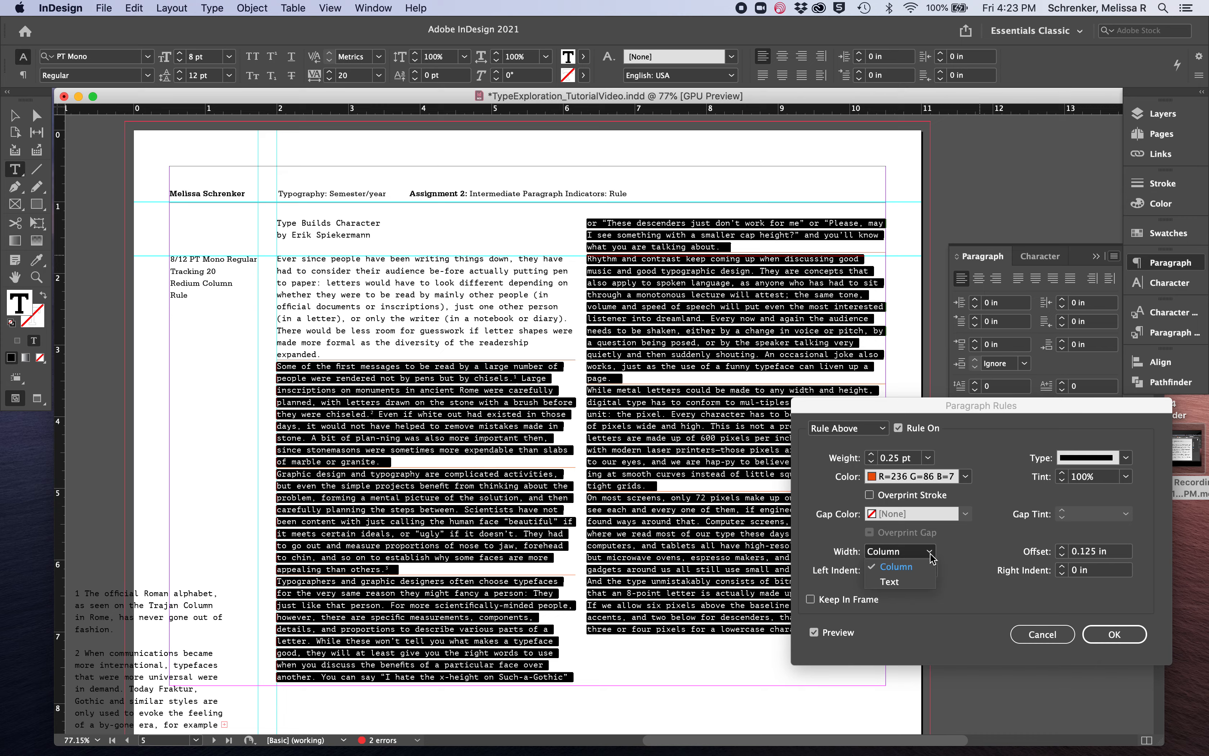
left_click(925, 583)
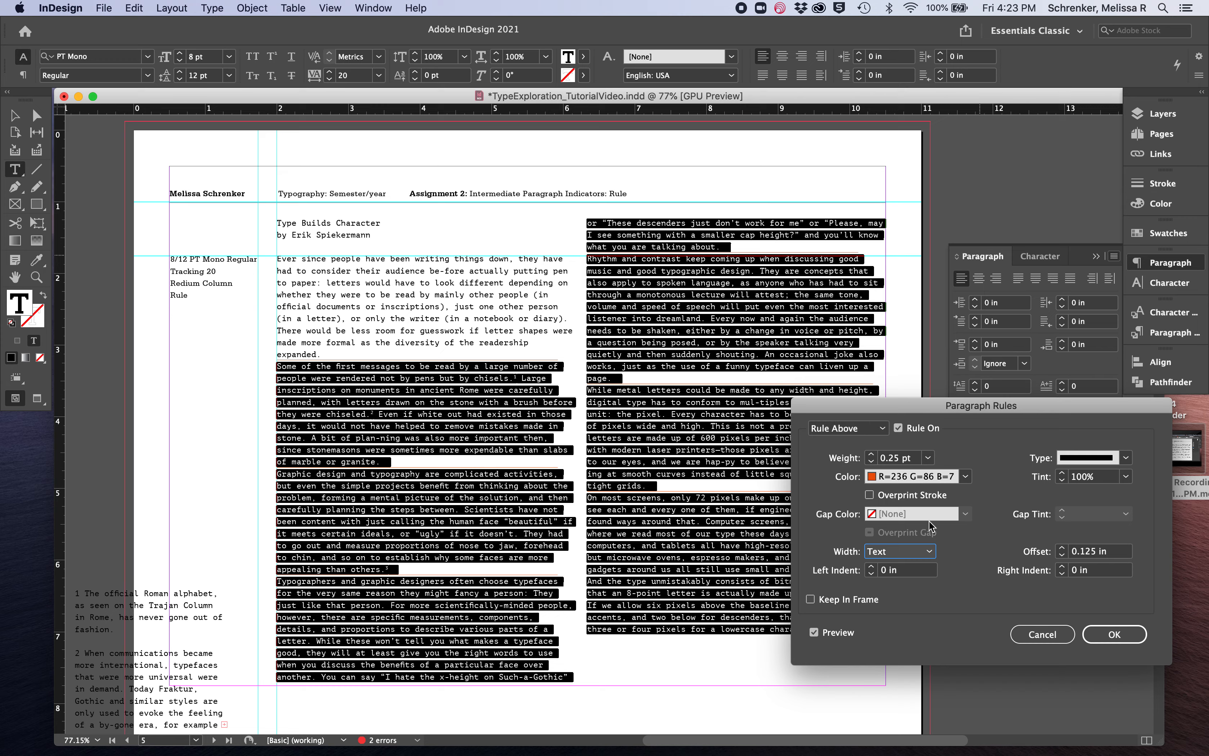
left_click(883, 428)
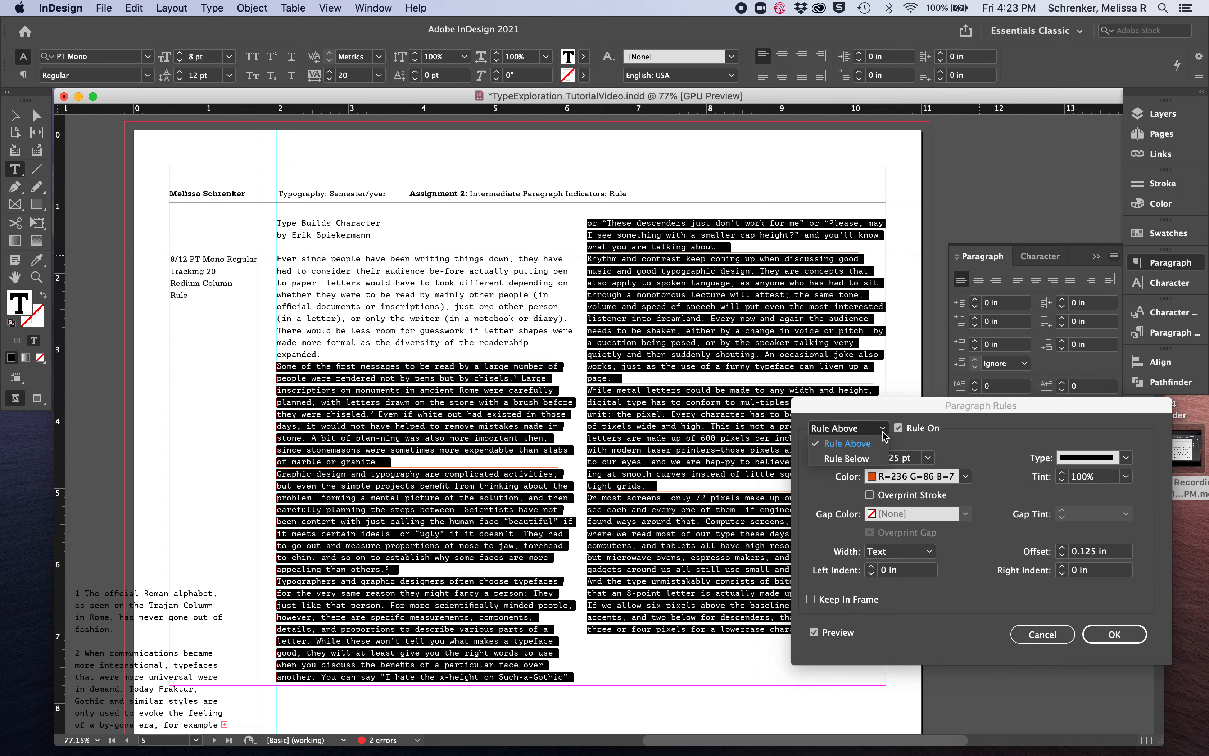
left_click(868, 458)
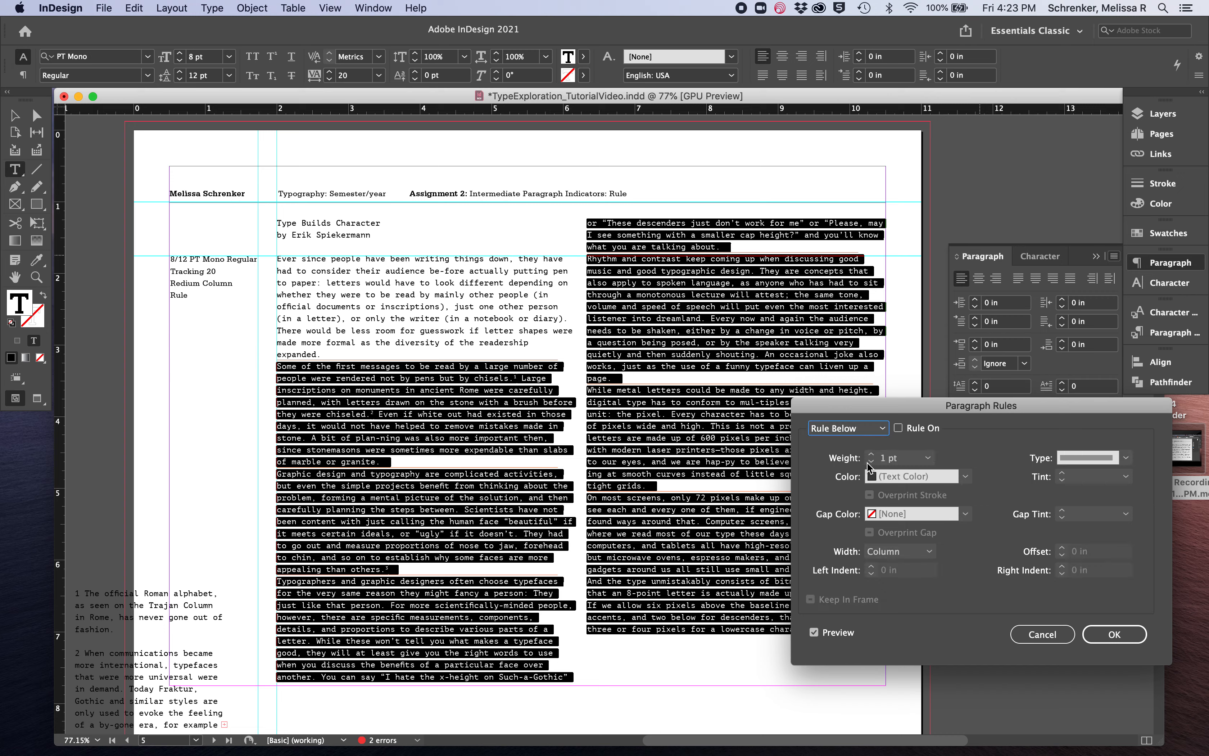
left_click(882, 428)
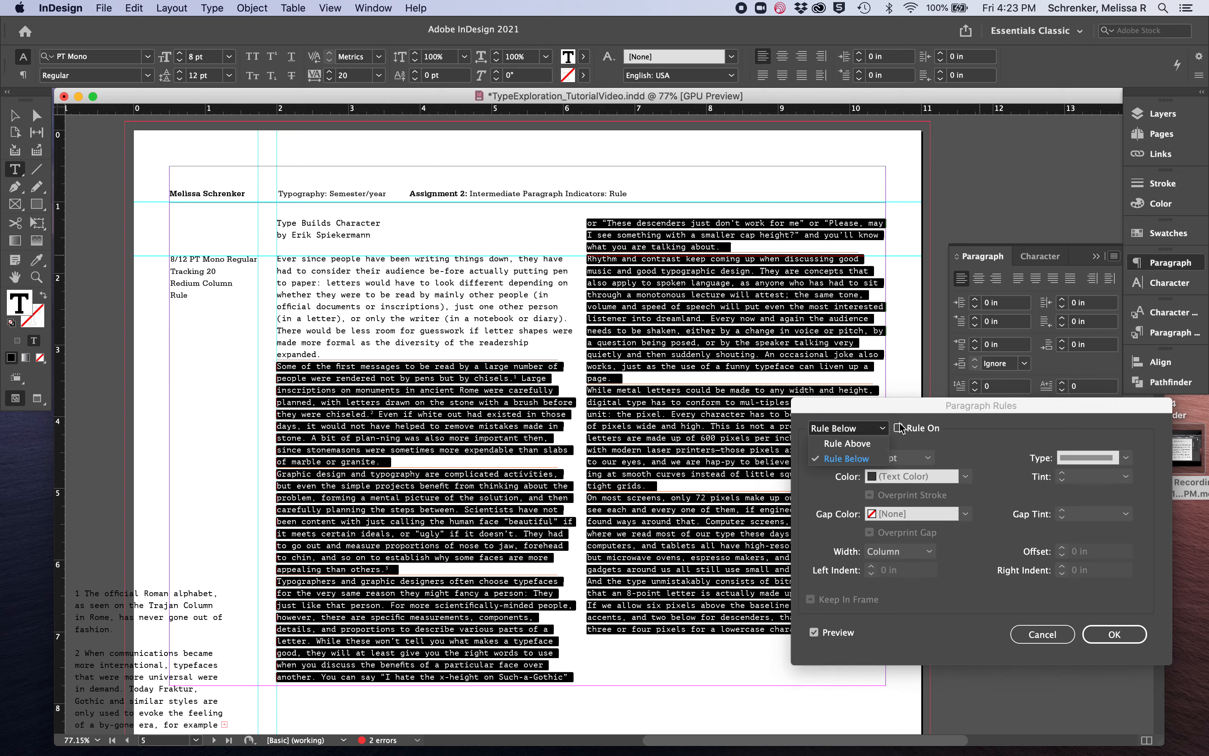
left_click(897, 429)
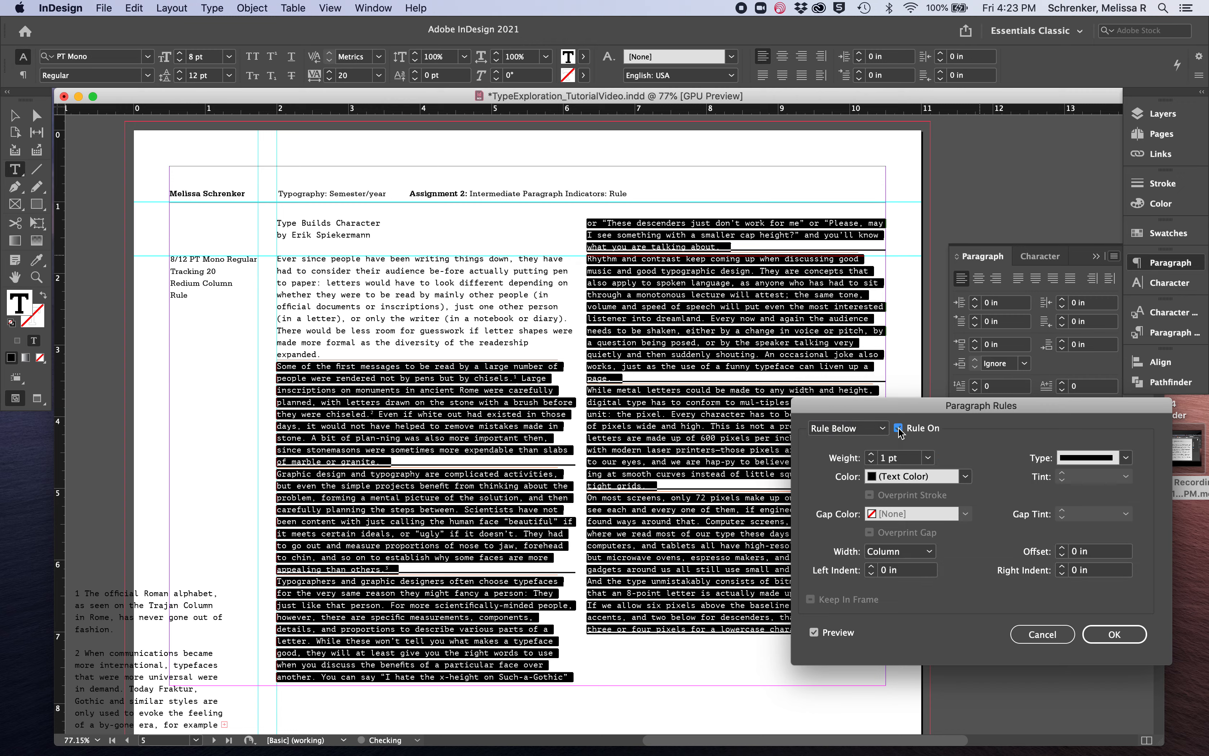
left_click(897, 428)
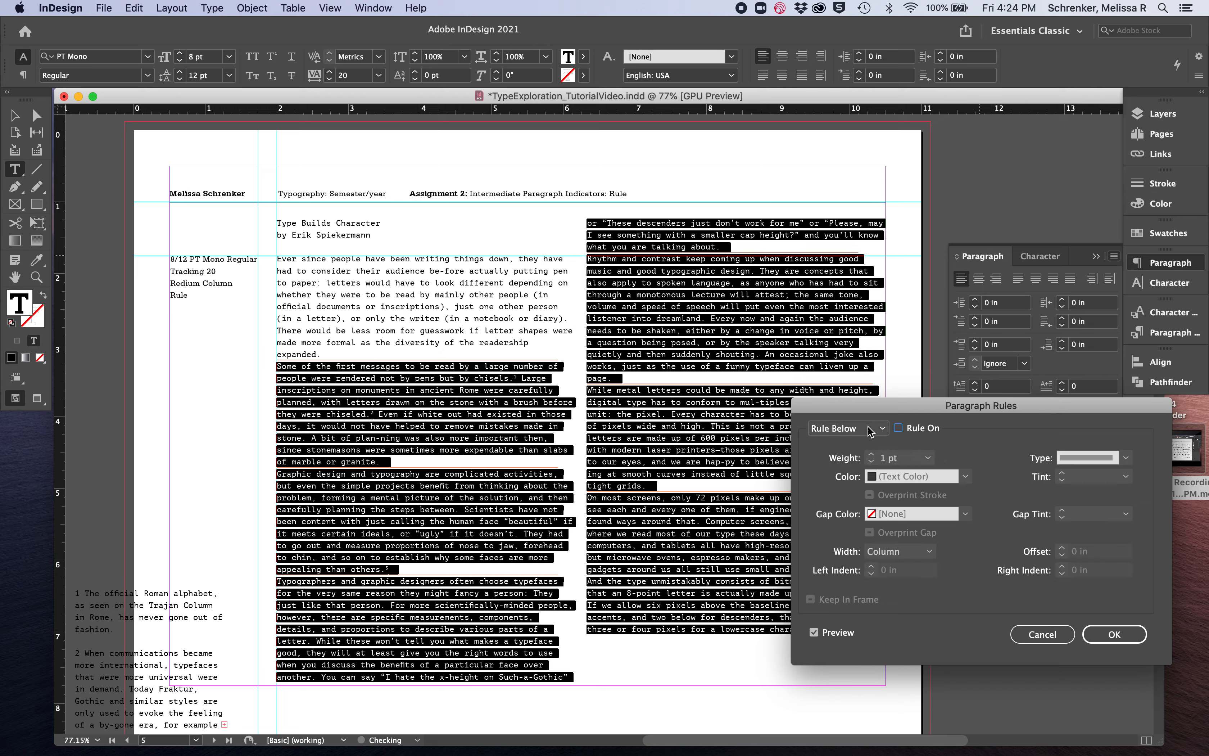
left_click(871, 428)
left_click(866, 443)
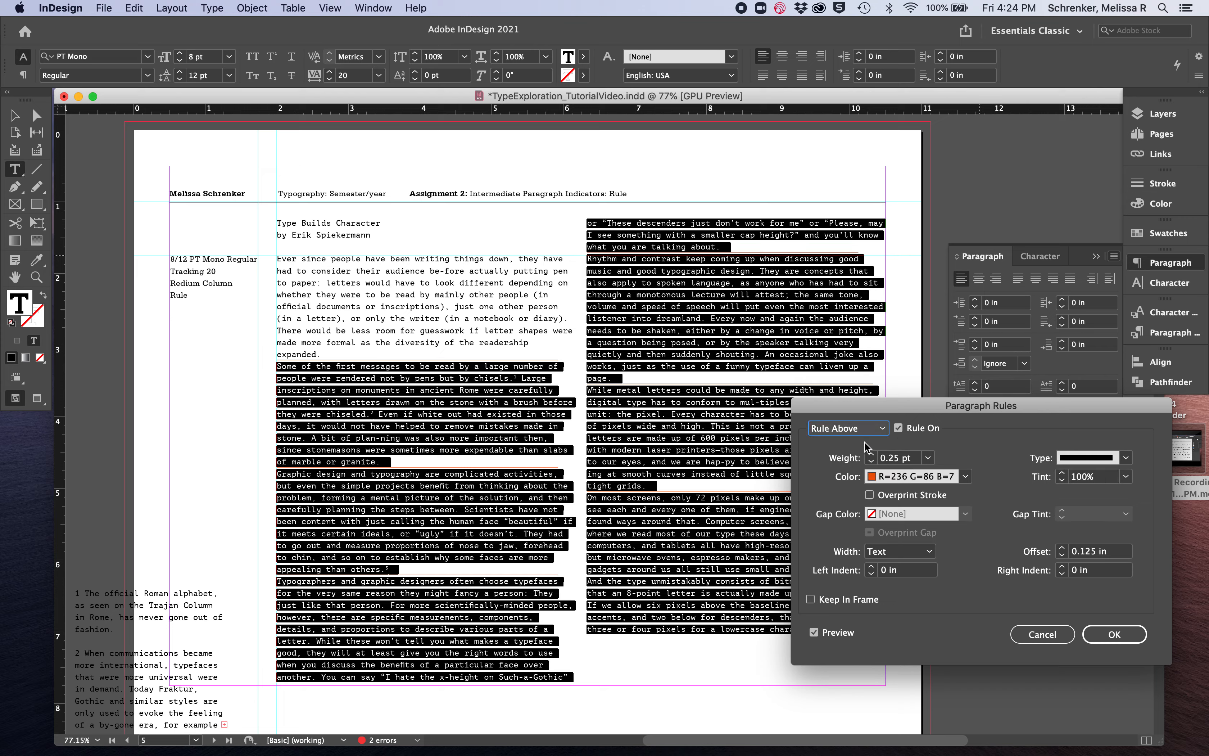
Keep the solid line type for the Rule Above and apply the paragraph rule settings to the selected paragraphs
left_click(899, 429)
left_click(1125, 458)
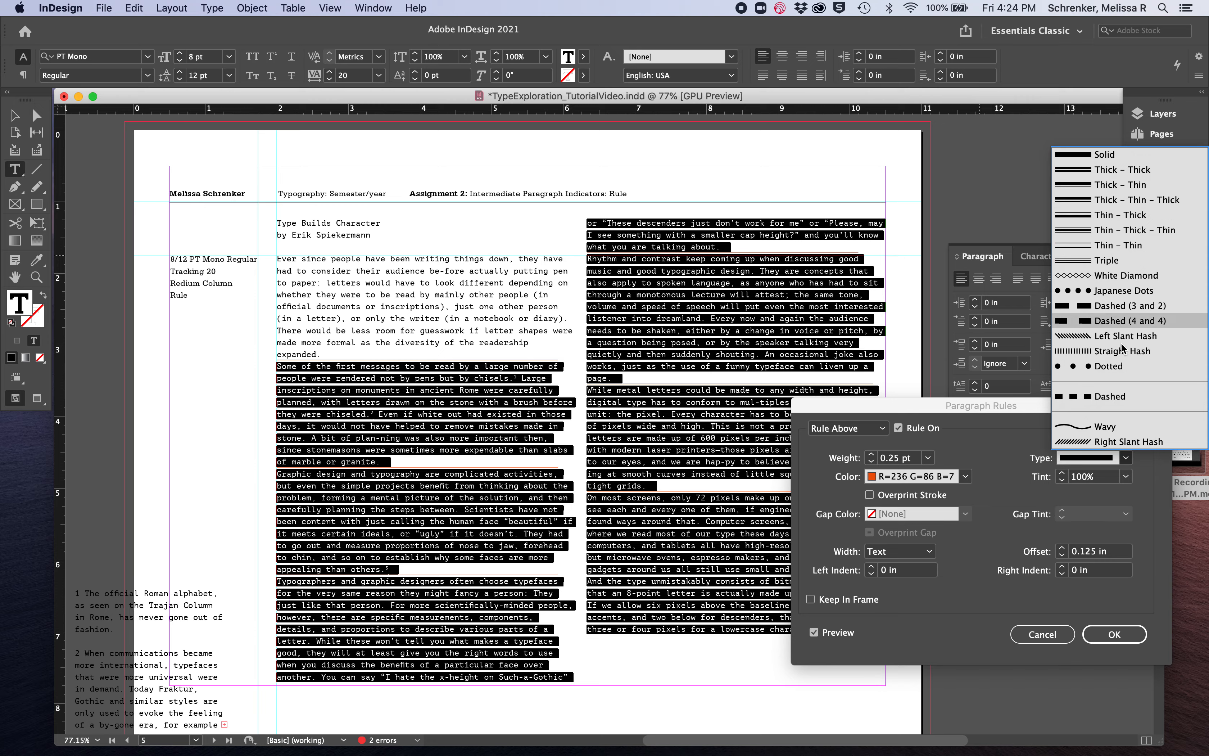
left_click(1003, 451)
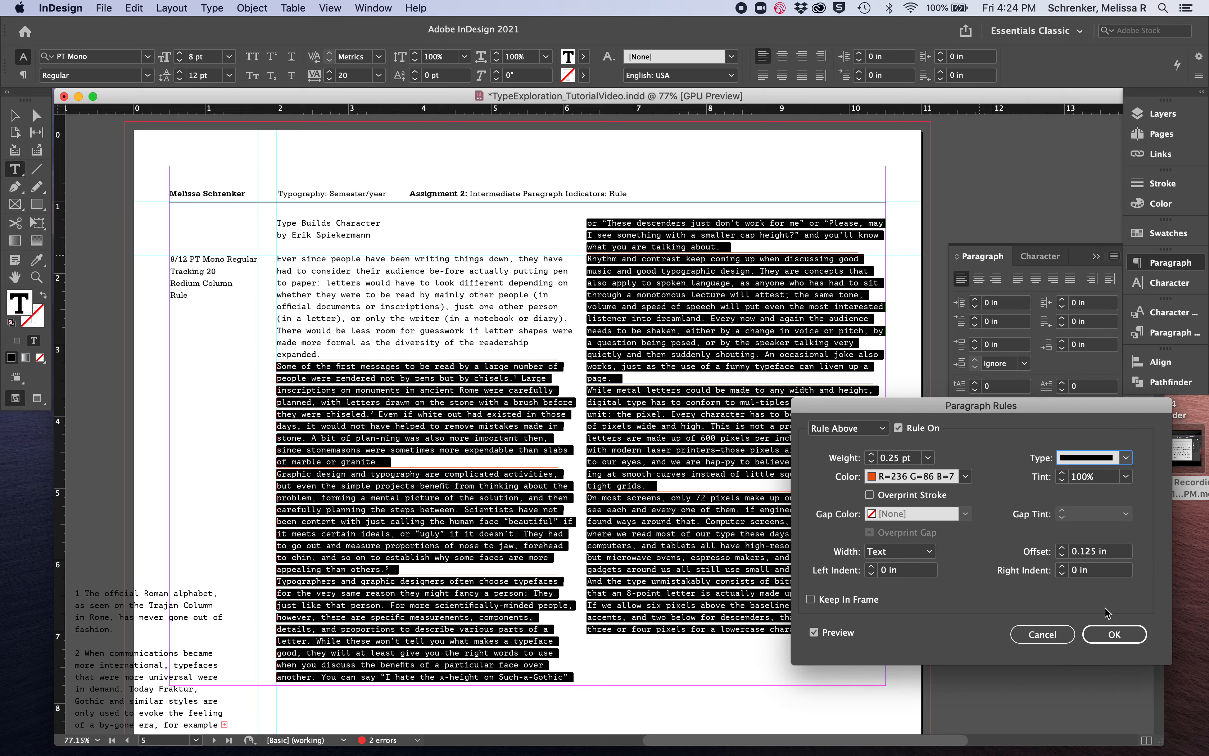
left_click(1110, 635)
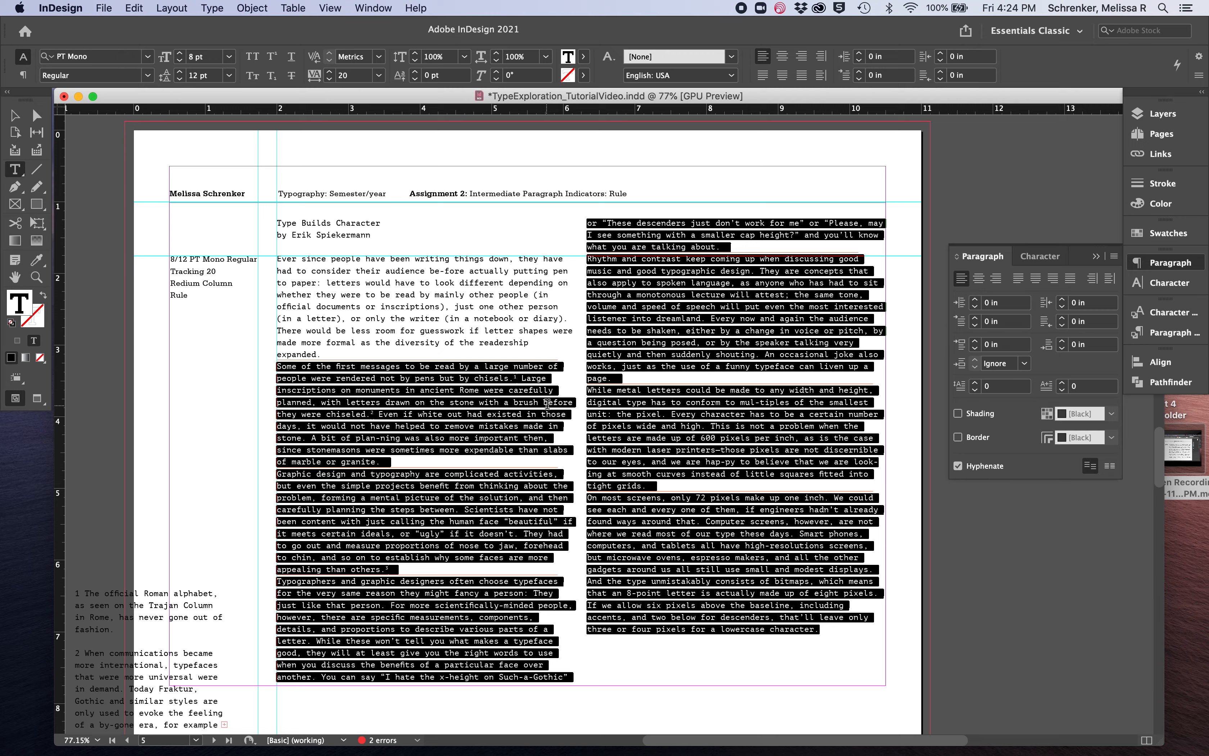
Set the tracking of the first body paragraph, starting "Ever since people", to 10
left_click(332, 531)
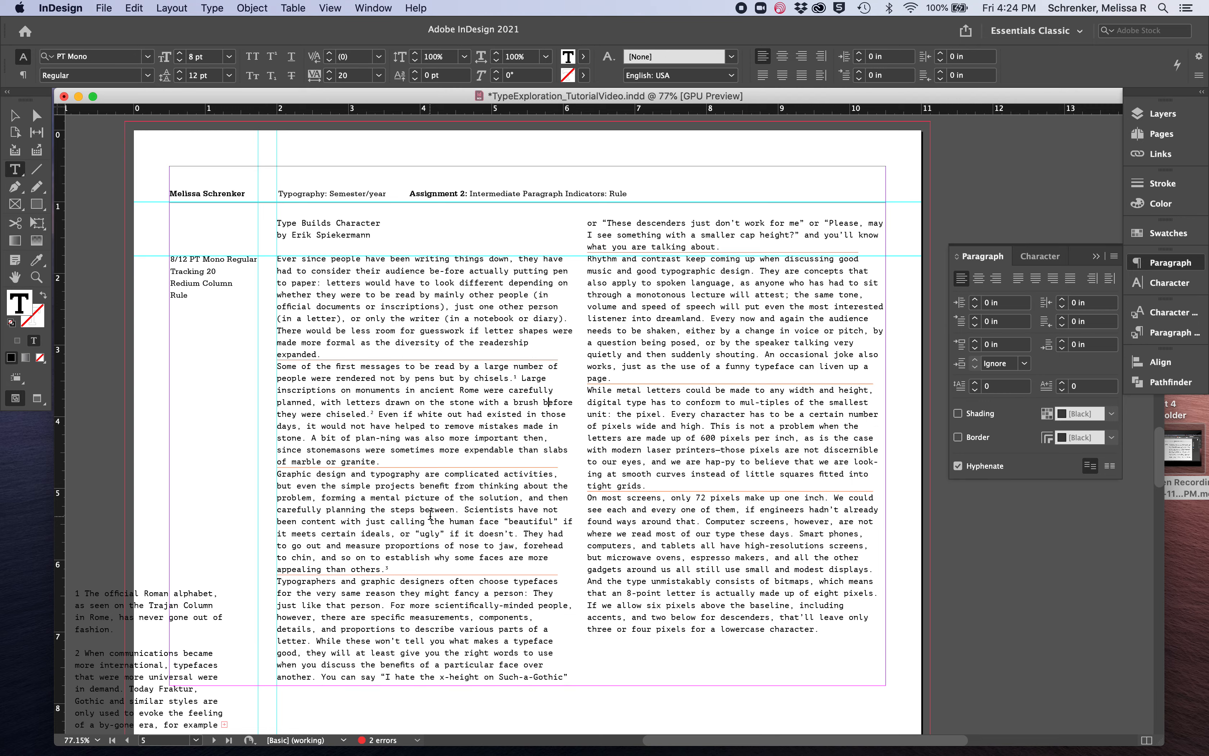
left_click_drag(329, 356, 251, 258)
left_click(329, 80)
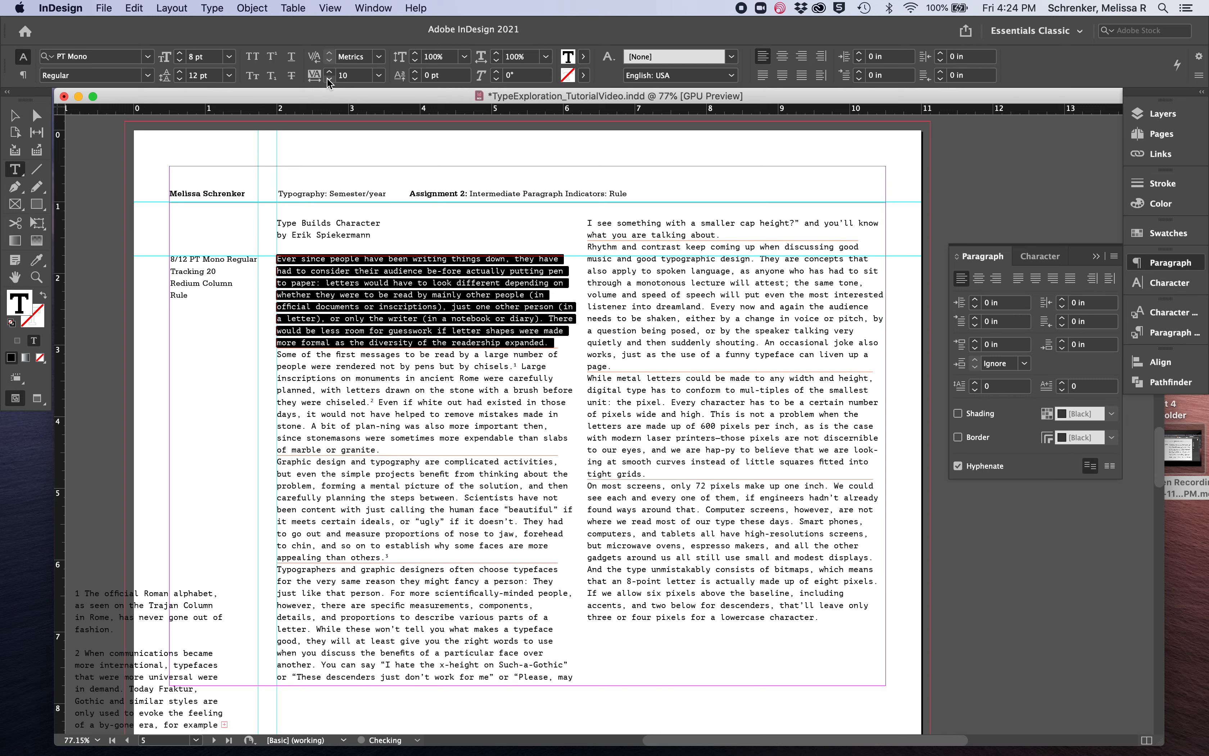
Tighten the tracking of the "Rhythm and contrast" paragraph by two increments to pull up its single-word last line
left_click(620, 328)
left_click_drag(618, 366, 593, 248)
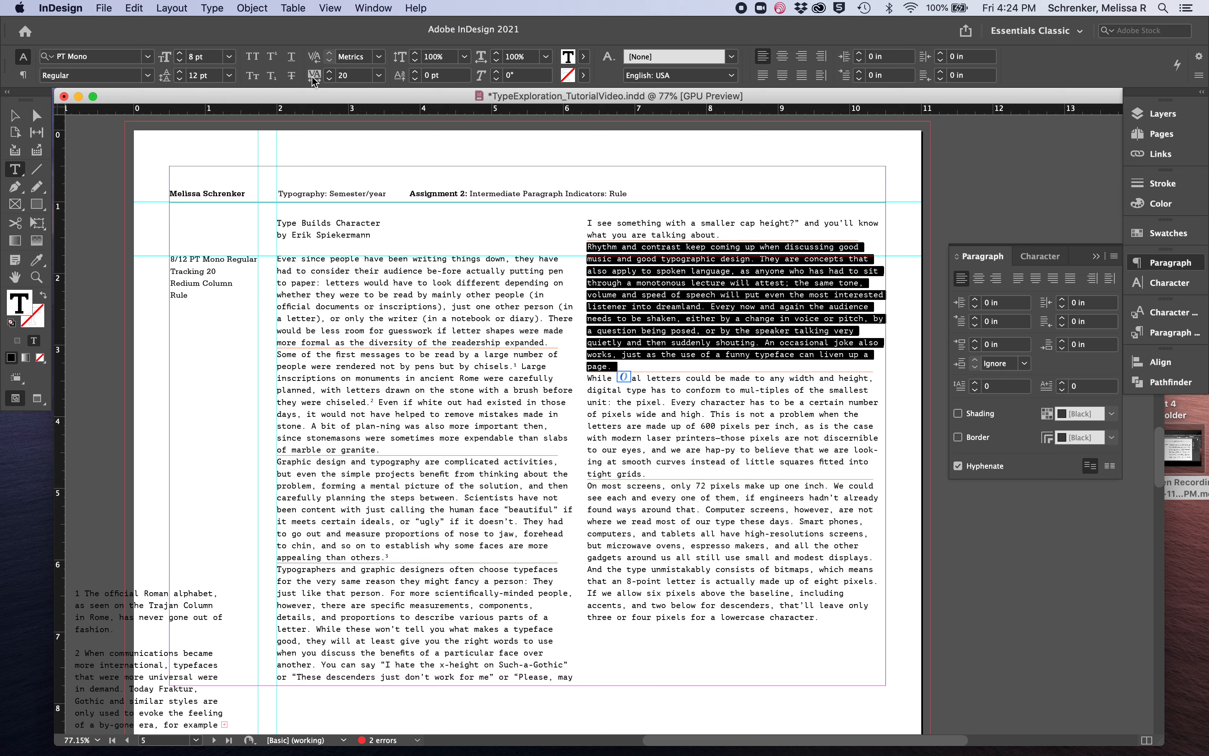
left_click(329, 81)
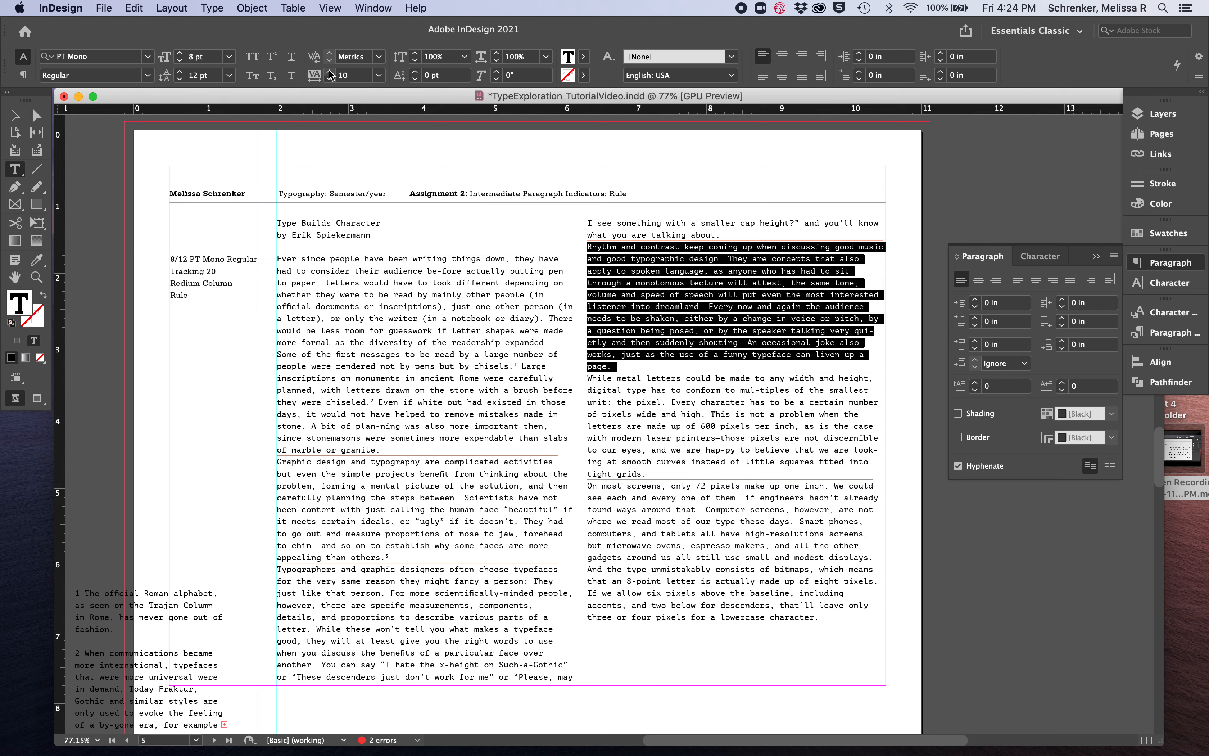
left_click(331, 80)
left_click(736, 324)
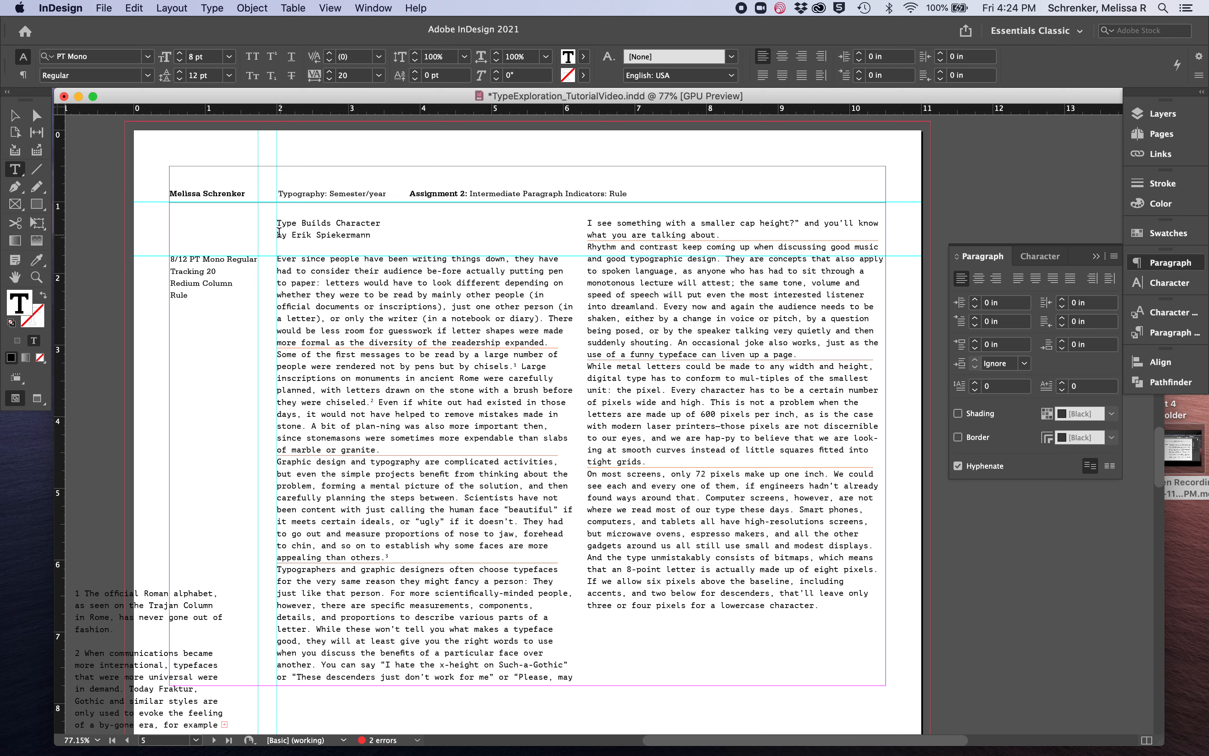
Make the title, byline and the blank line beneath them span 2 columns
left_click_drag(277, 221, 276, 264)
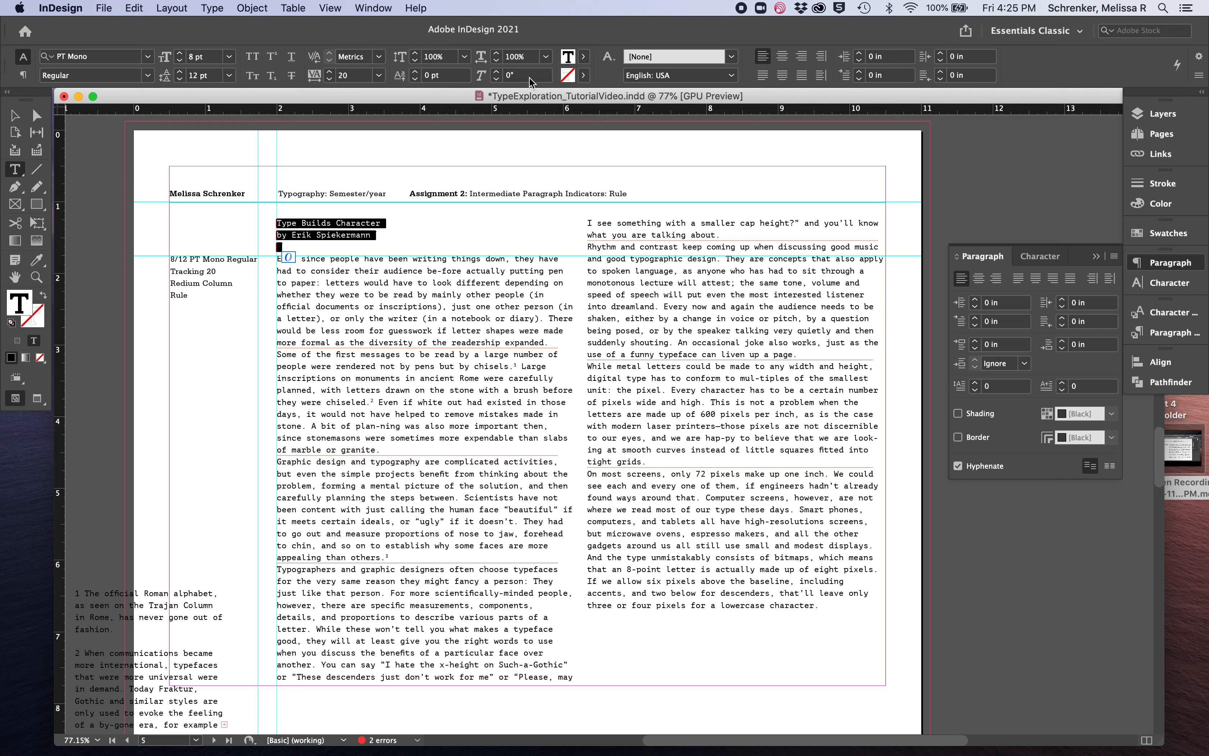
left_click(23, 75)
left_click(1039, 57)
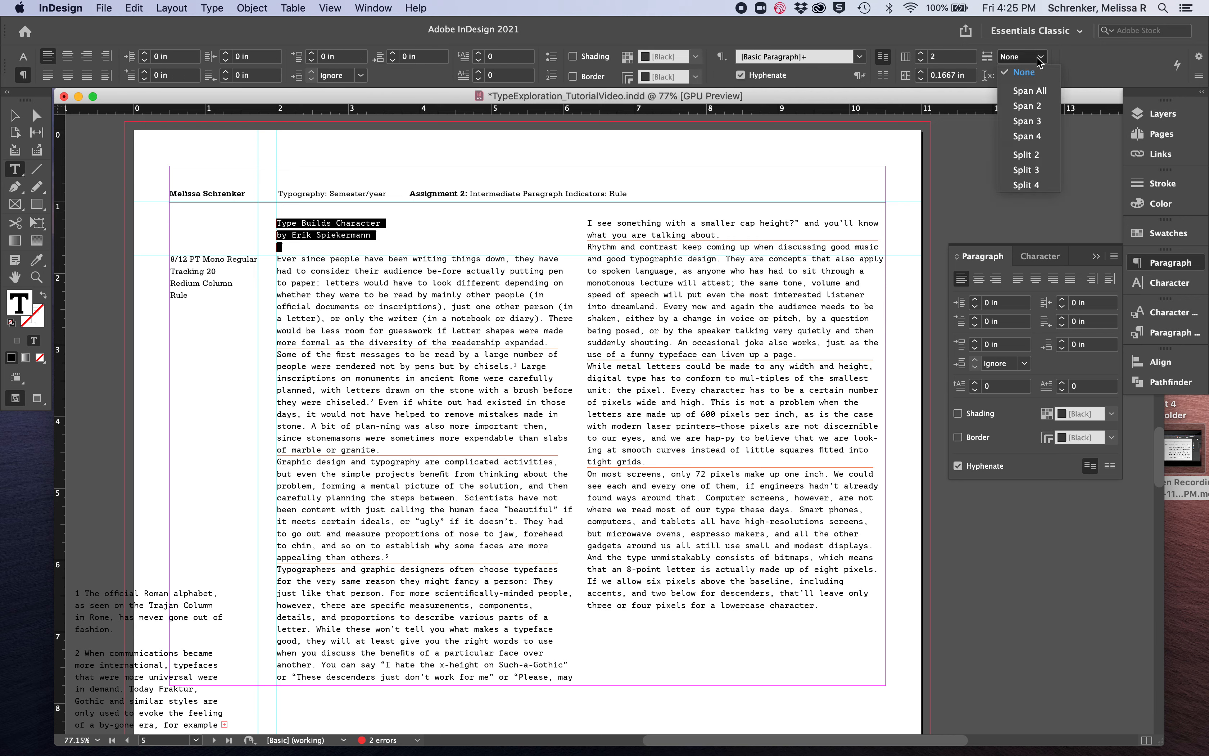
left_click(1038, 106)
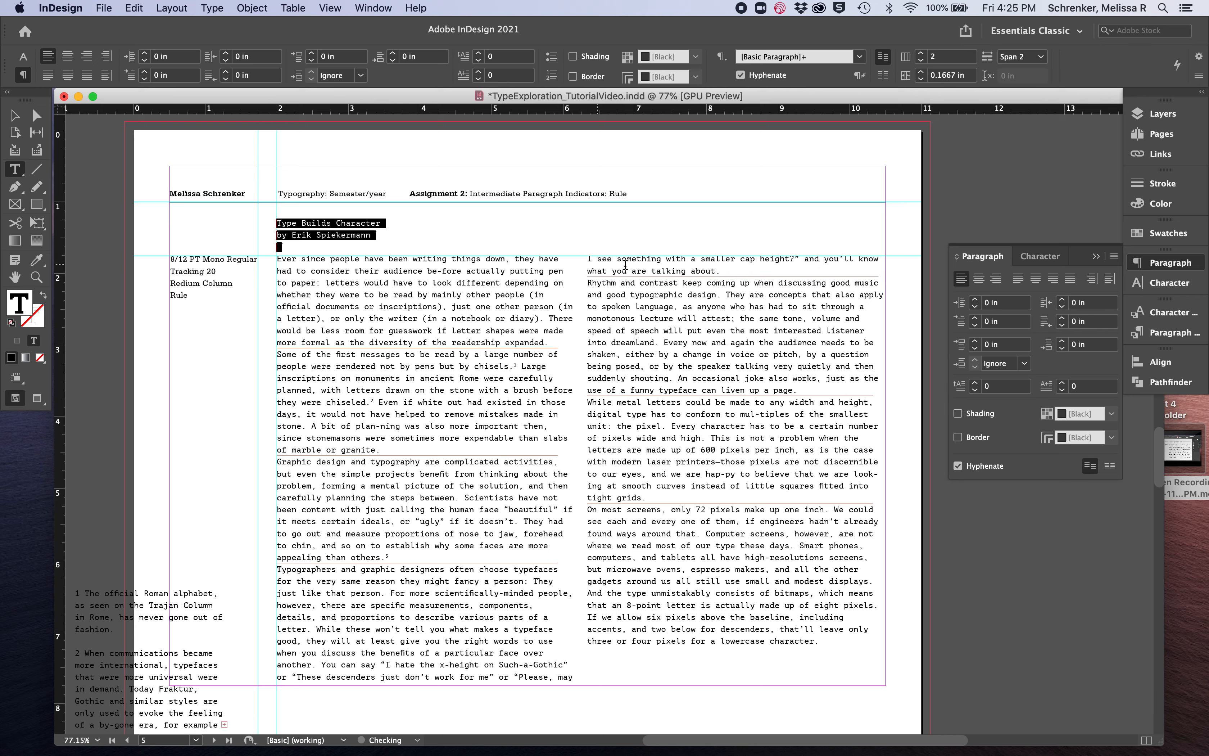
Shorten the body text frame from its lower edge to about 6.36 in high
left_click(15, 115)
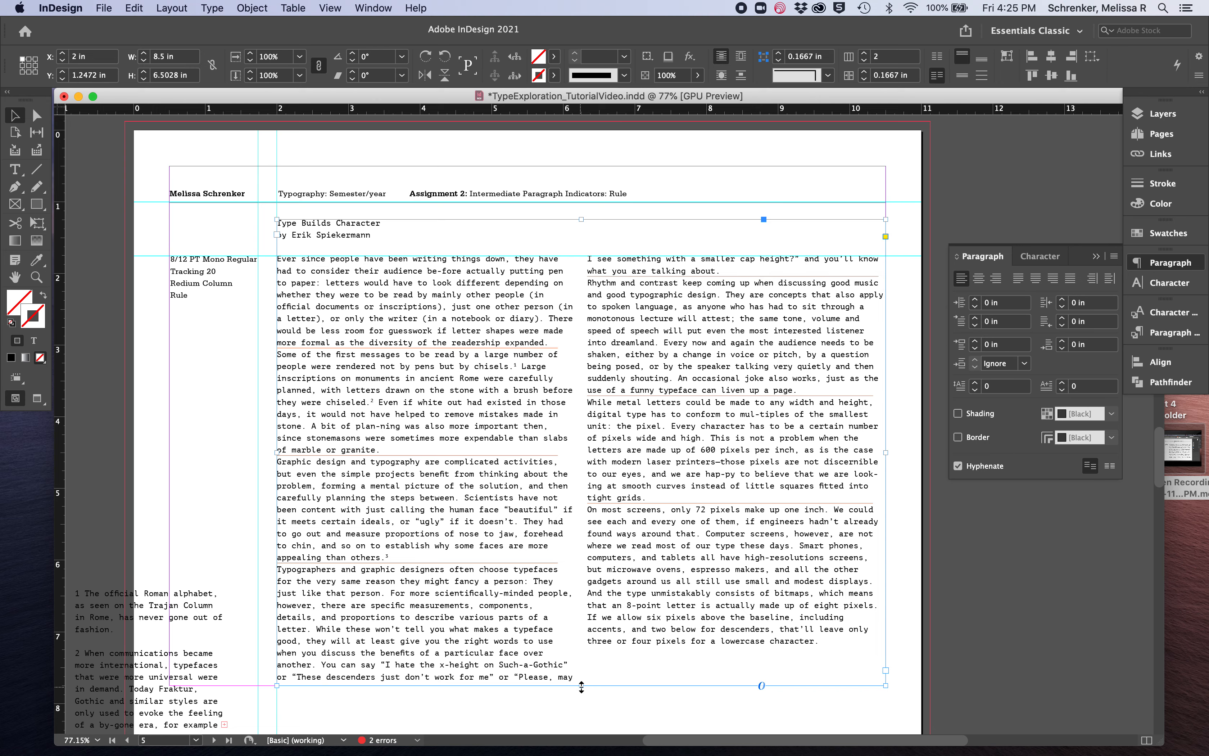
left_click_drag(581, 684, 580, 675)
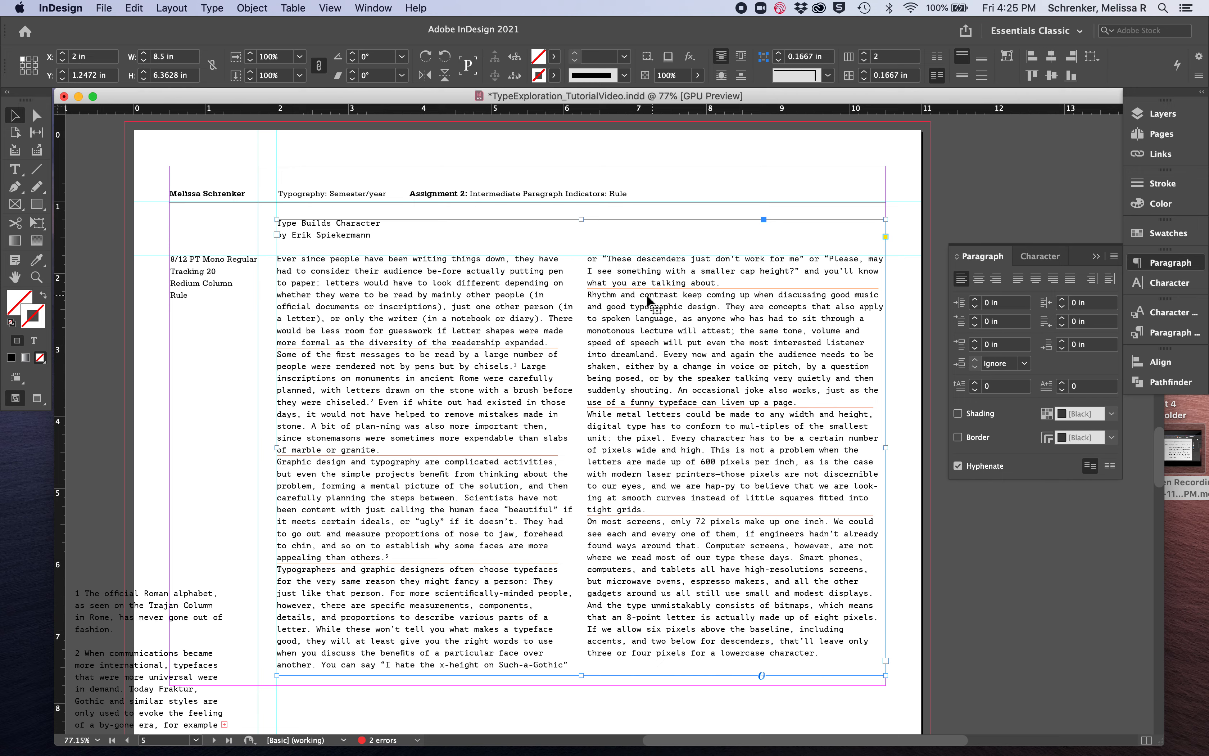
left_click(114, 485)
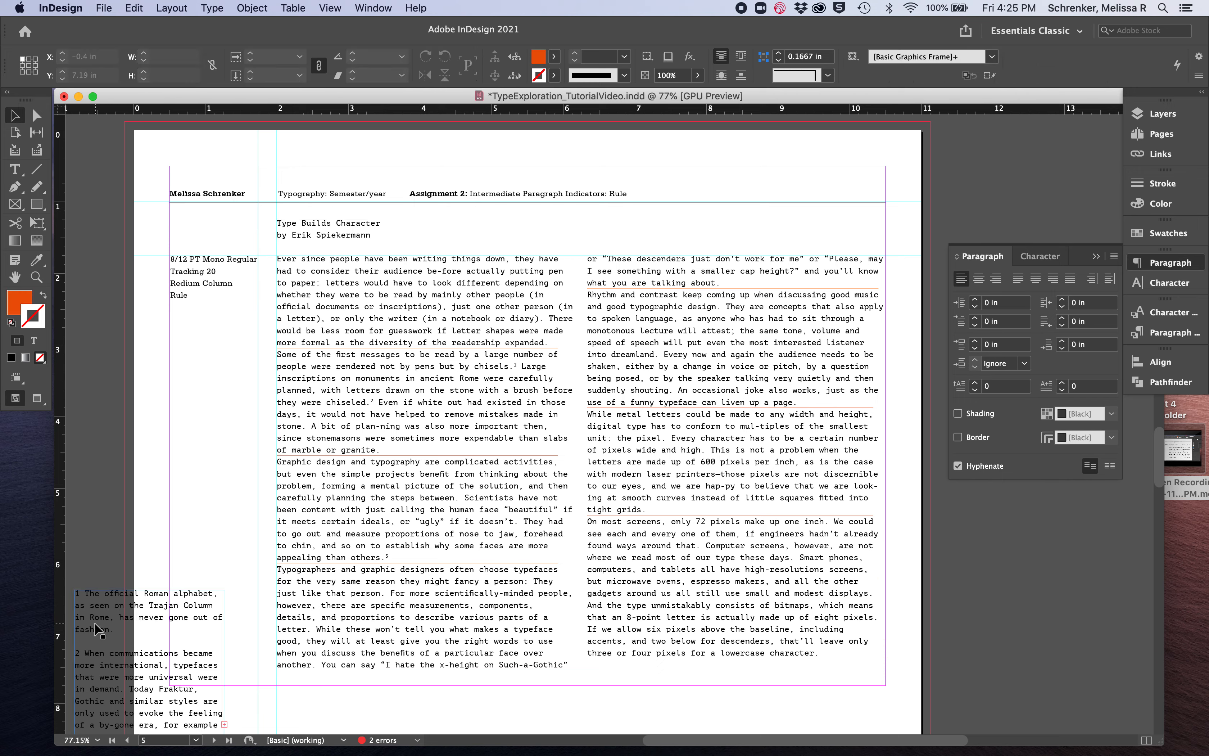
Move the footnotes frame to the page's left margin and fit its lower edge to the bottom margin, about 4.16 in high
left_click_drag(96, 622, 190, 425)
left_click_drag(244, 536, 235, 689)
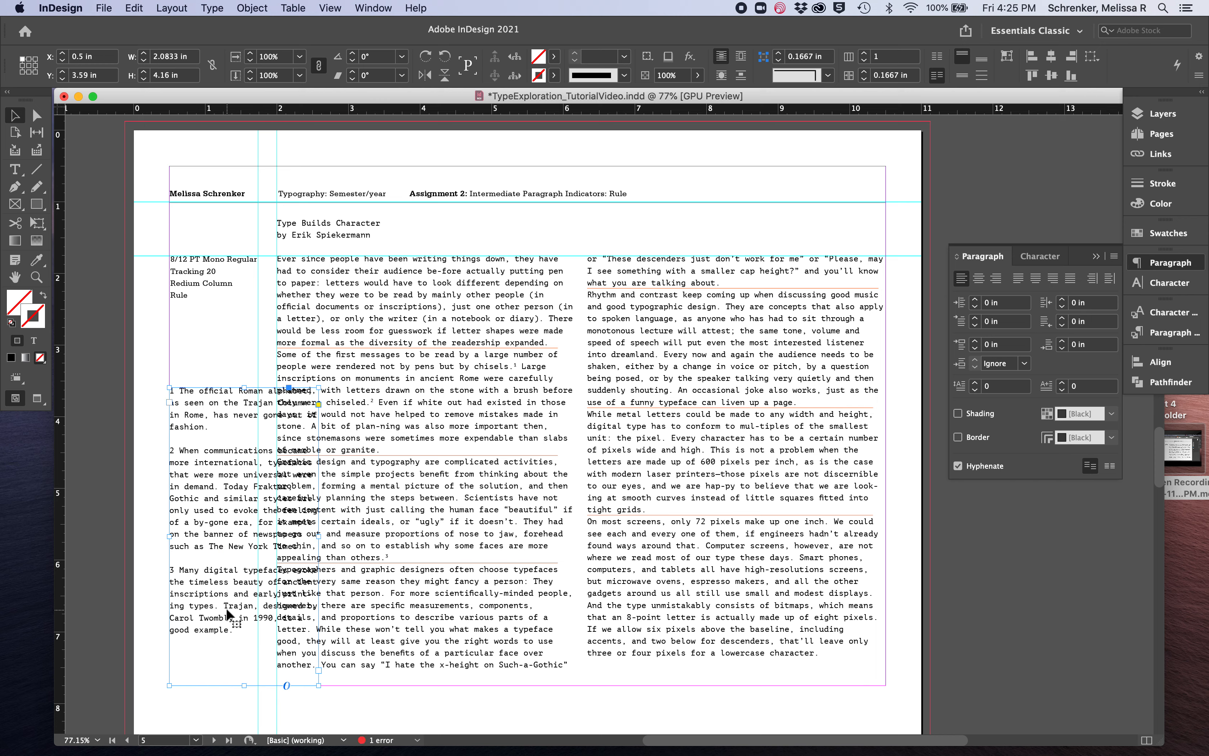
Set all the footnote text to 6.5 pt with 10 pt leading
double_click(227, 607)
key("super+a")
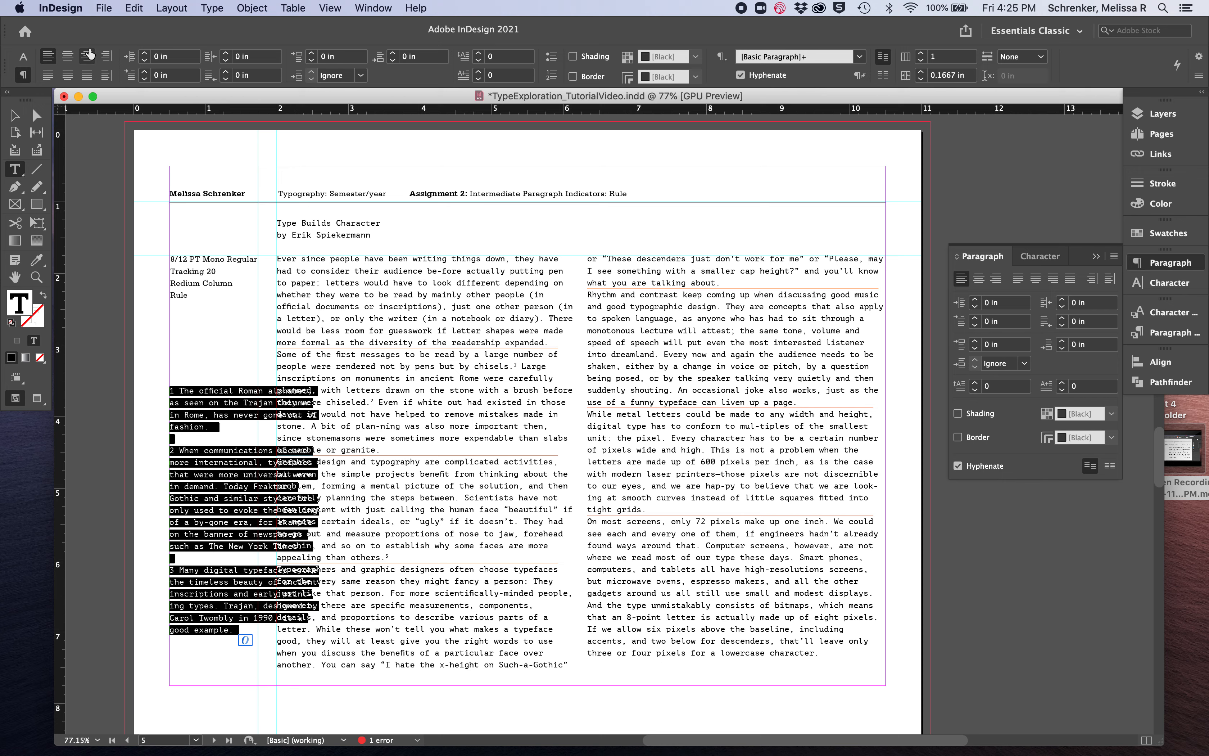
left_click(23, 56)
left_click(179, 60)
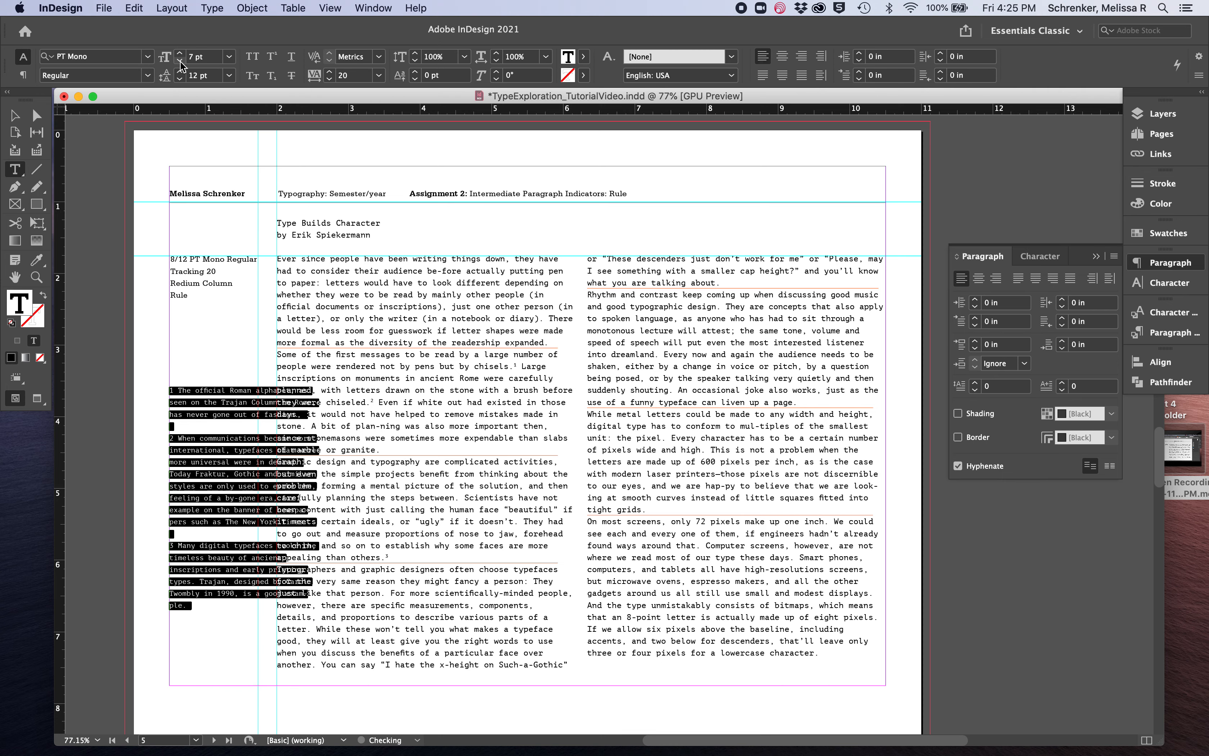
double_click(192, 57)
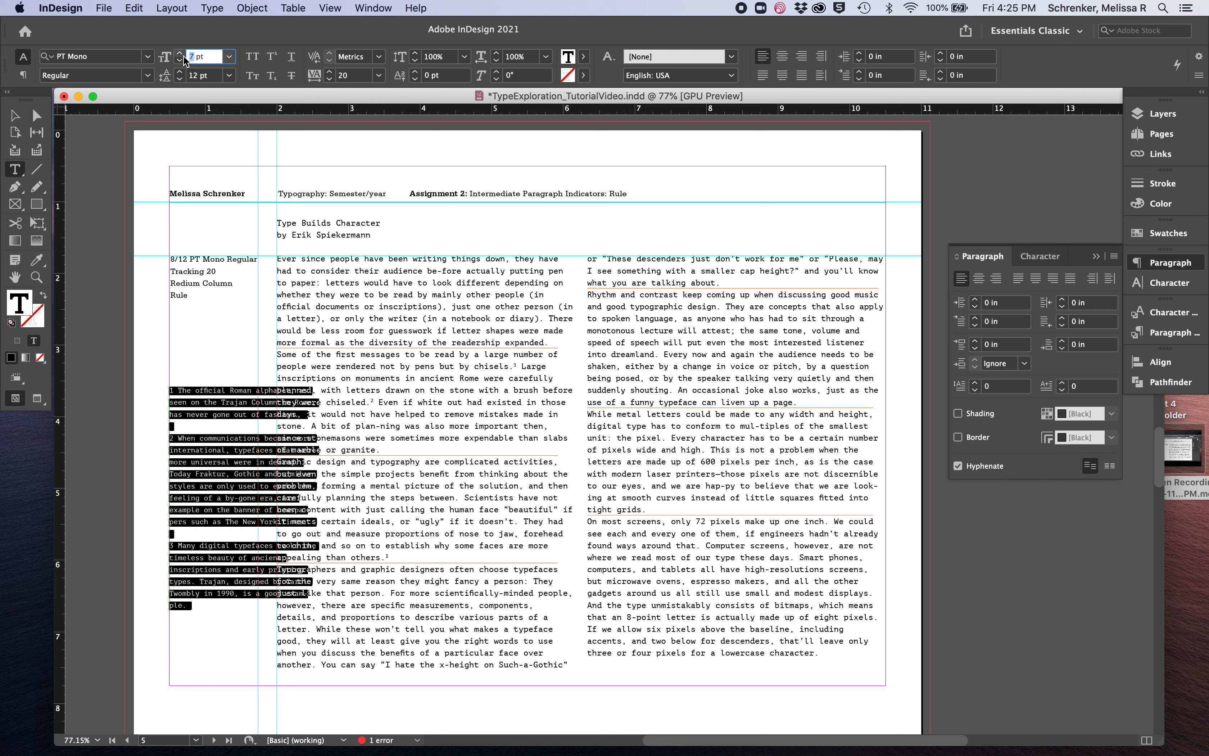
type("6.5")
key("Return")
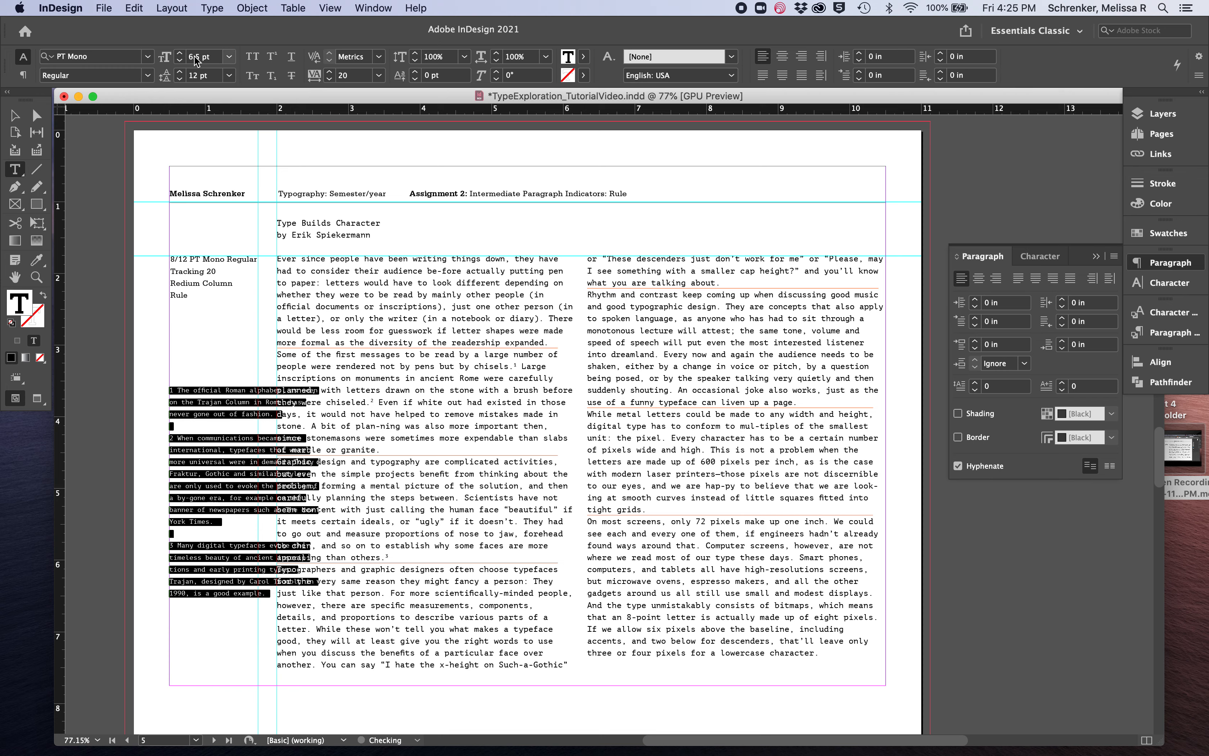
left_click(179, 79)
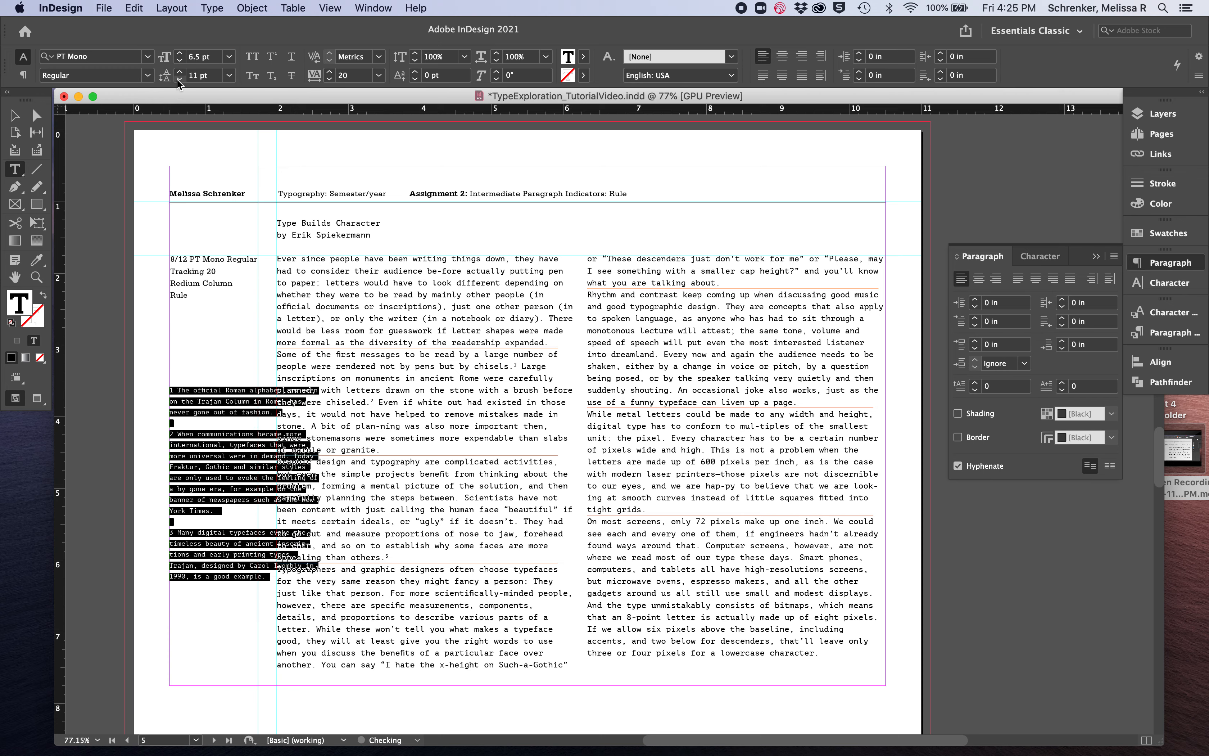
left_click(179, 79)
Narrow the footnotes frame to the guide at the end of the side column, about 1.24 in wide
left_click(15, 114)
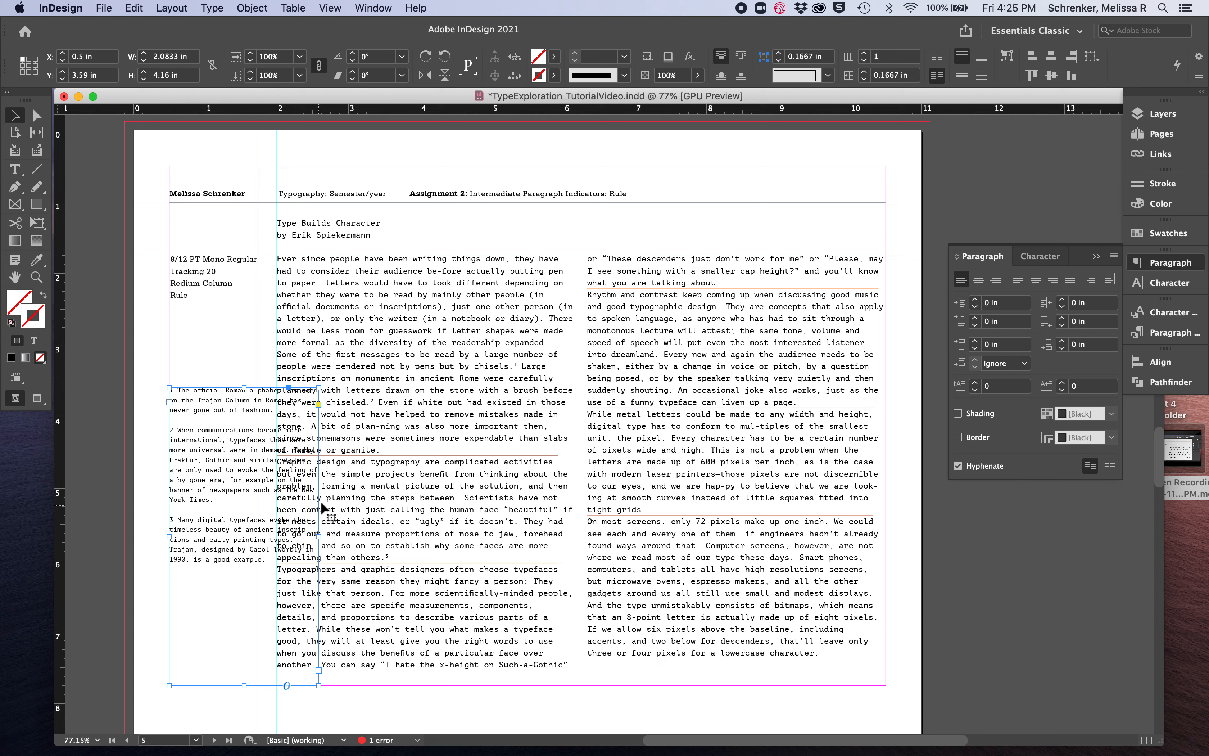
left_click_drag(320, 536, 259, 536)
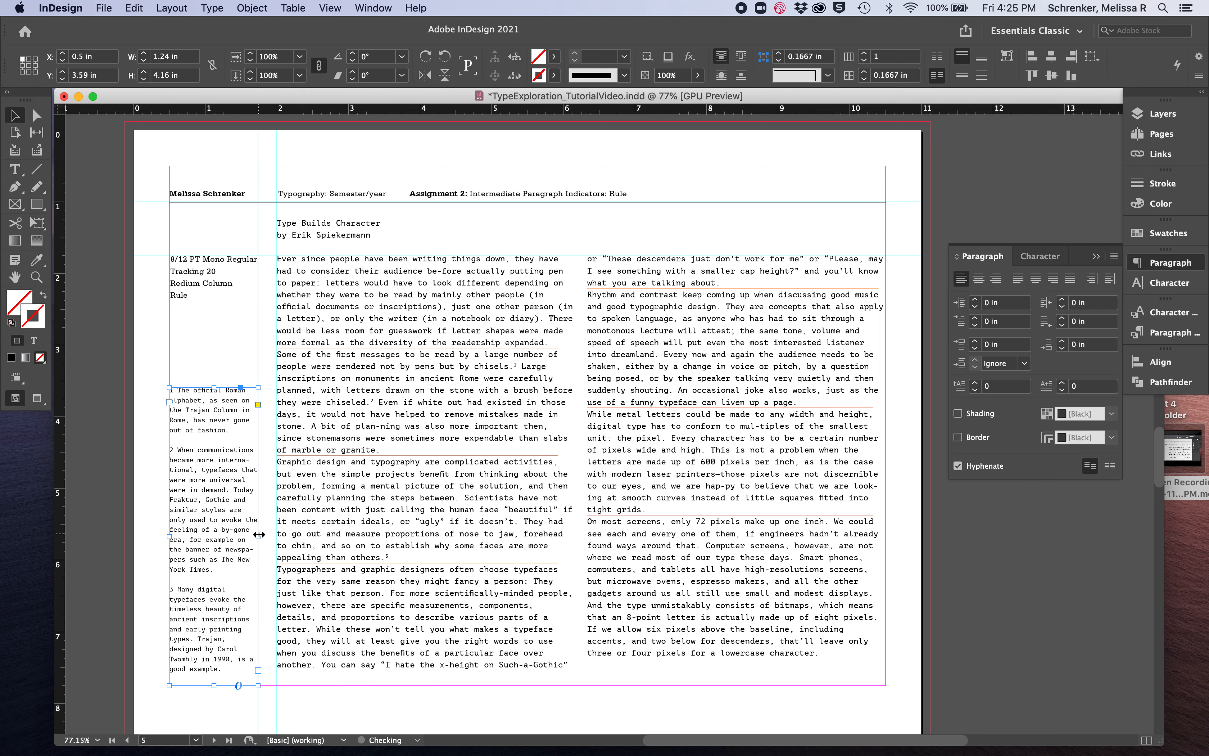
left_click(145, 641)
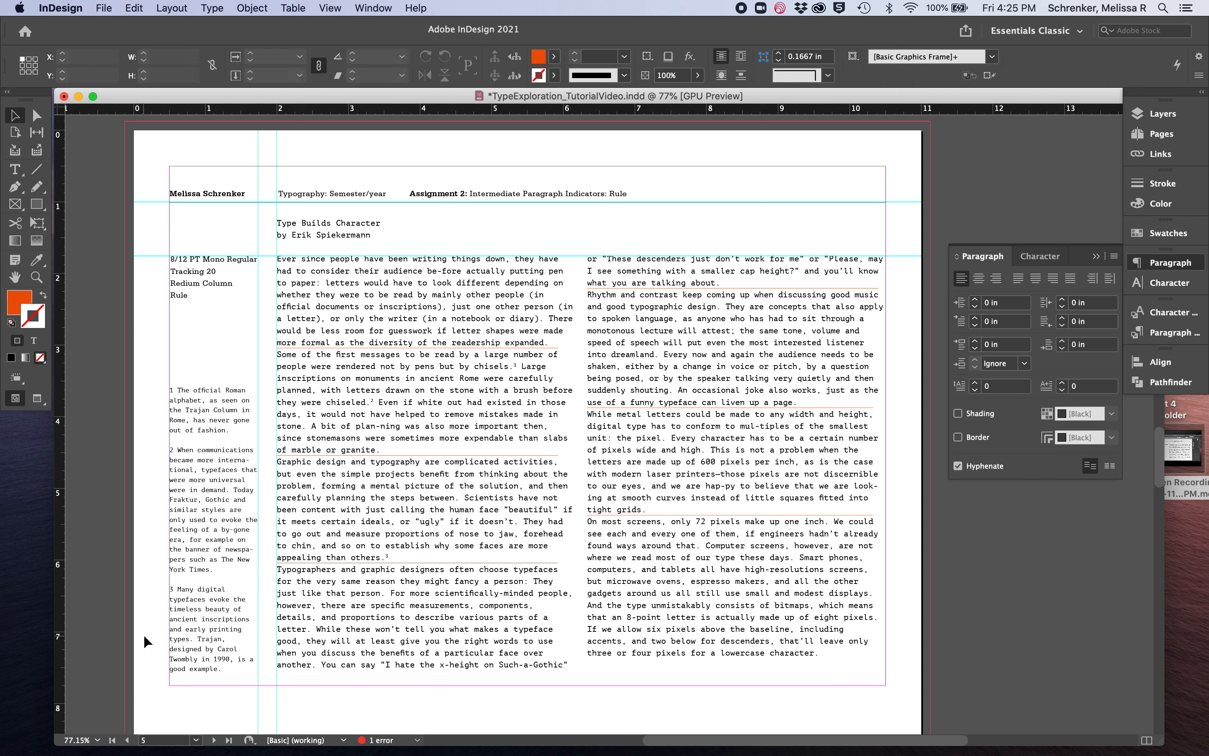
Color all the footnote text gray using a black (K) value of 80%
double_click(211, 506)
key("super+a")
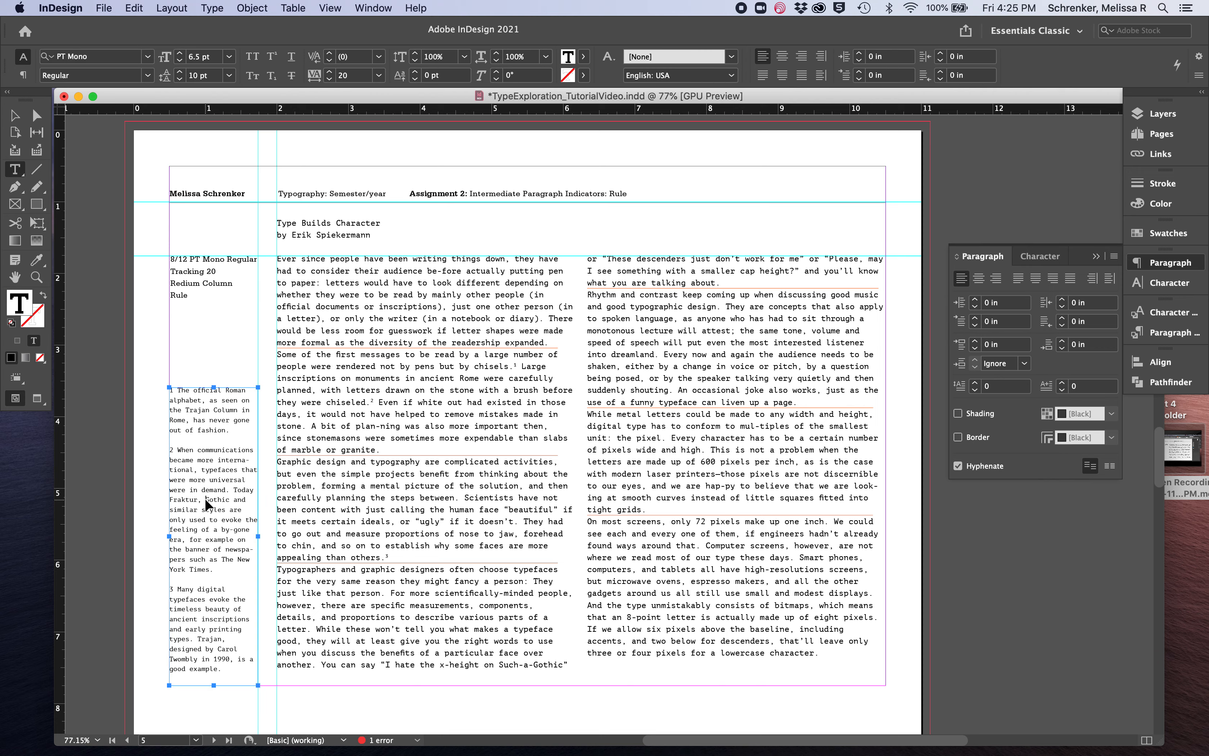
double_click(20, 308)
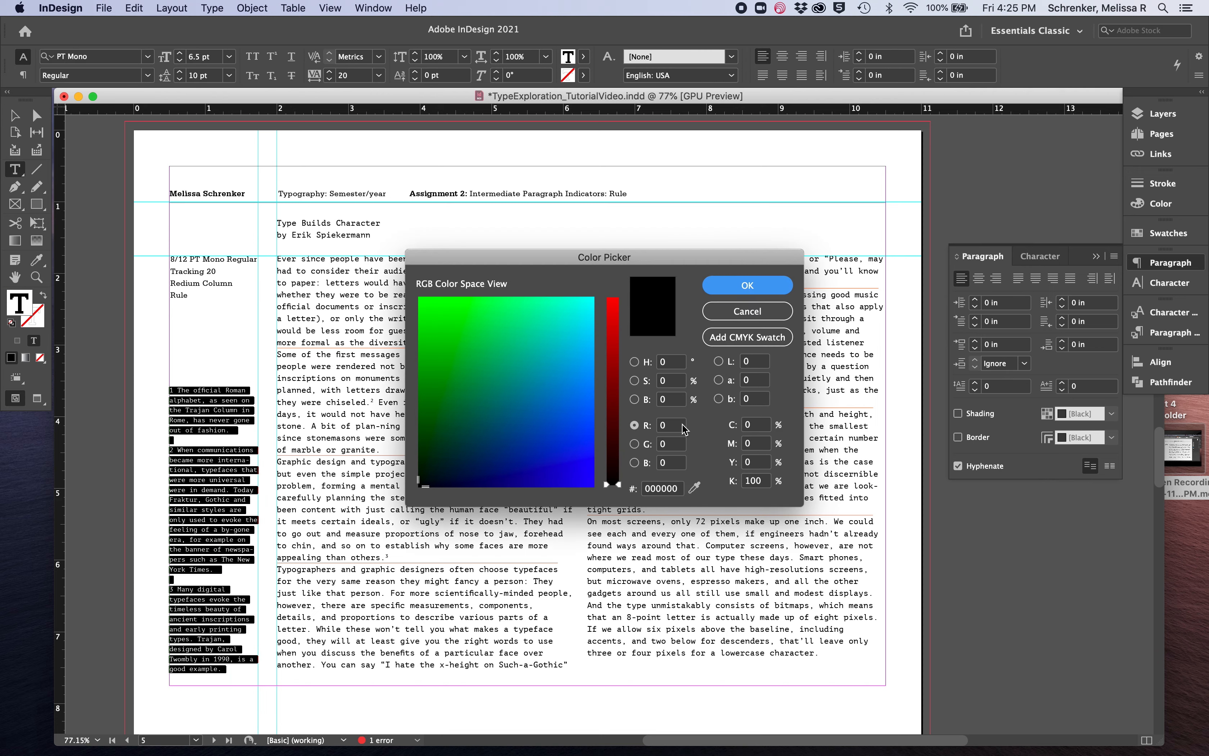
double_click(769, 487)
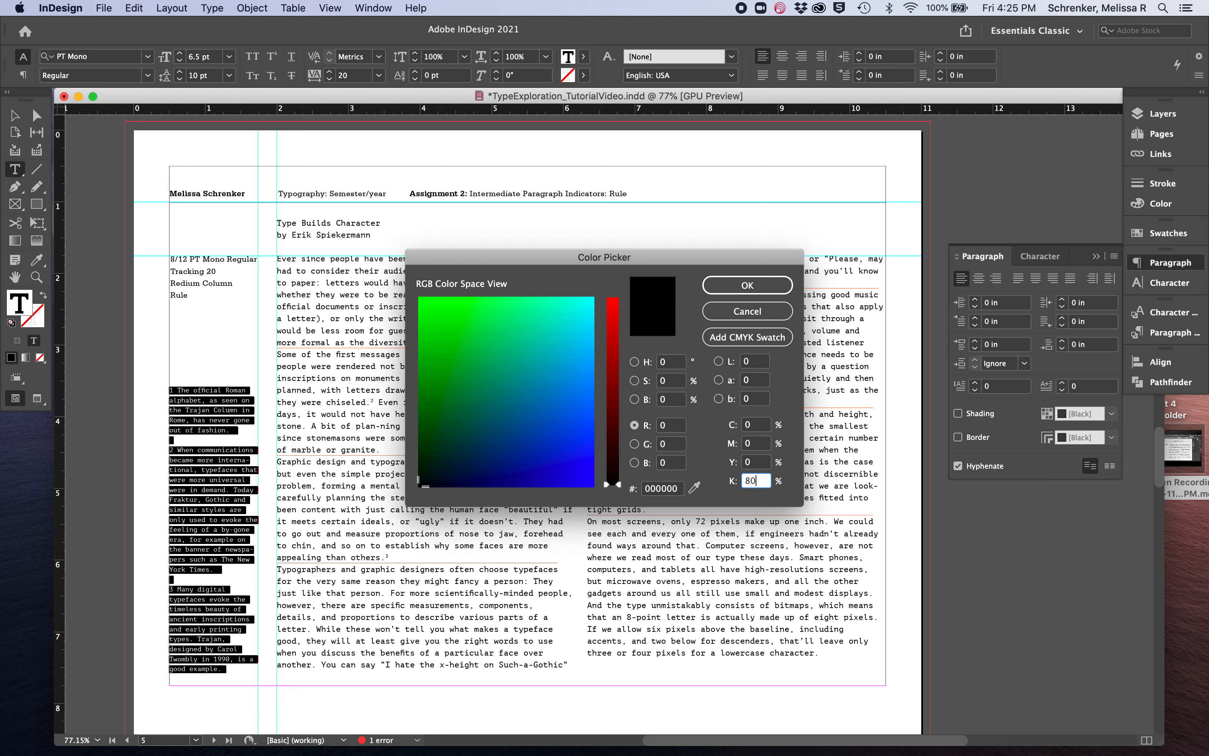
key("Return")
left_click(15, 116)
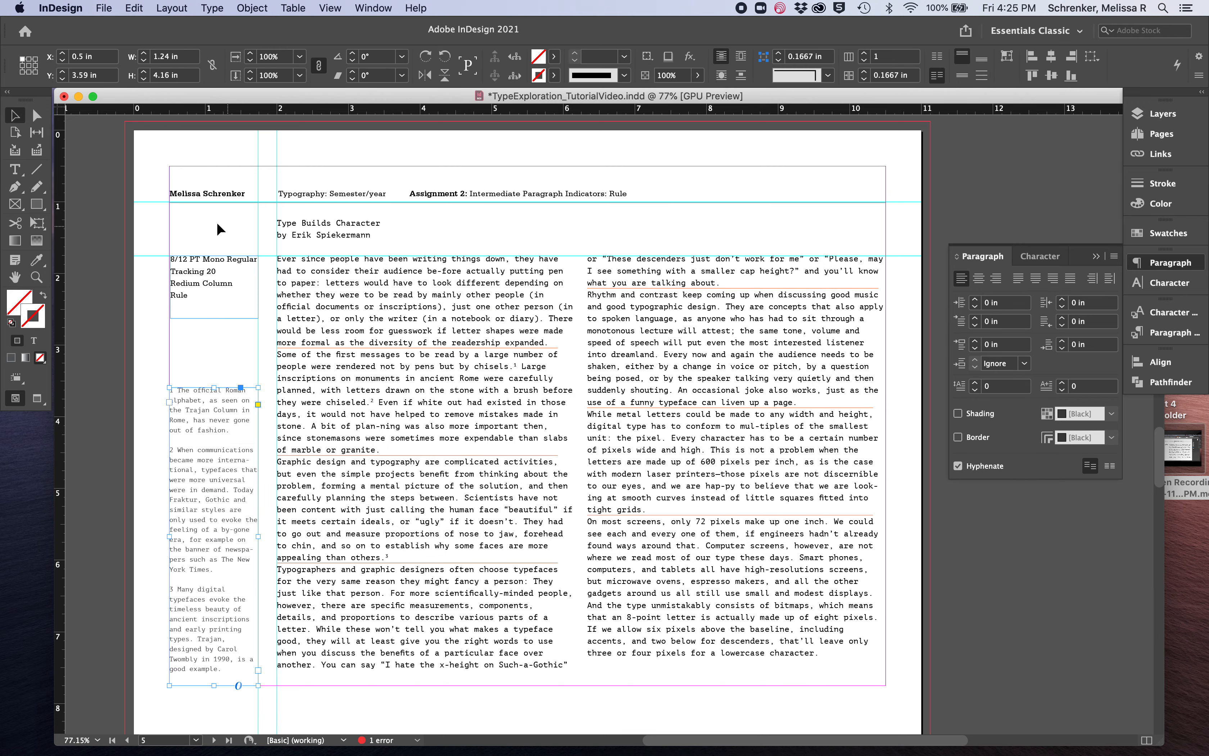
left_click(129, 438)
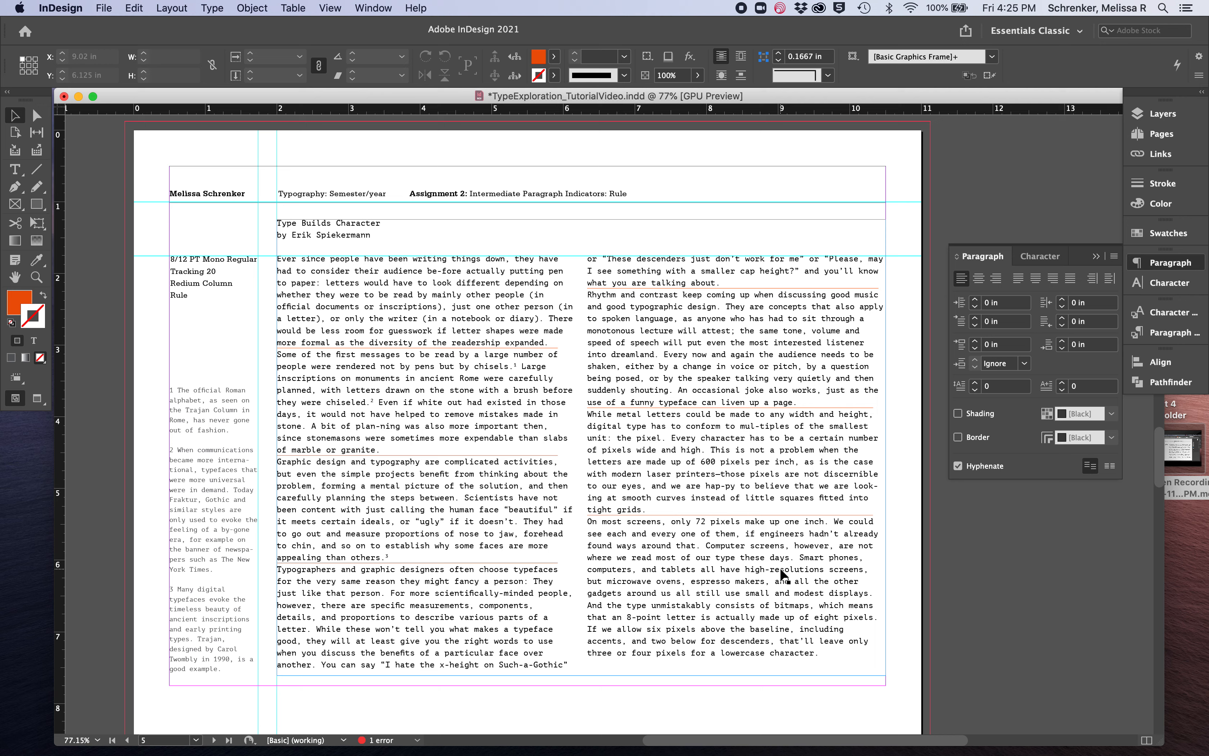
Make the title "Type Builds Character" on the Rule page bold at 9 pt
triple_click(332, 223)
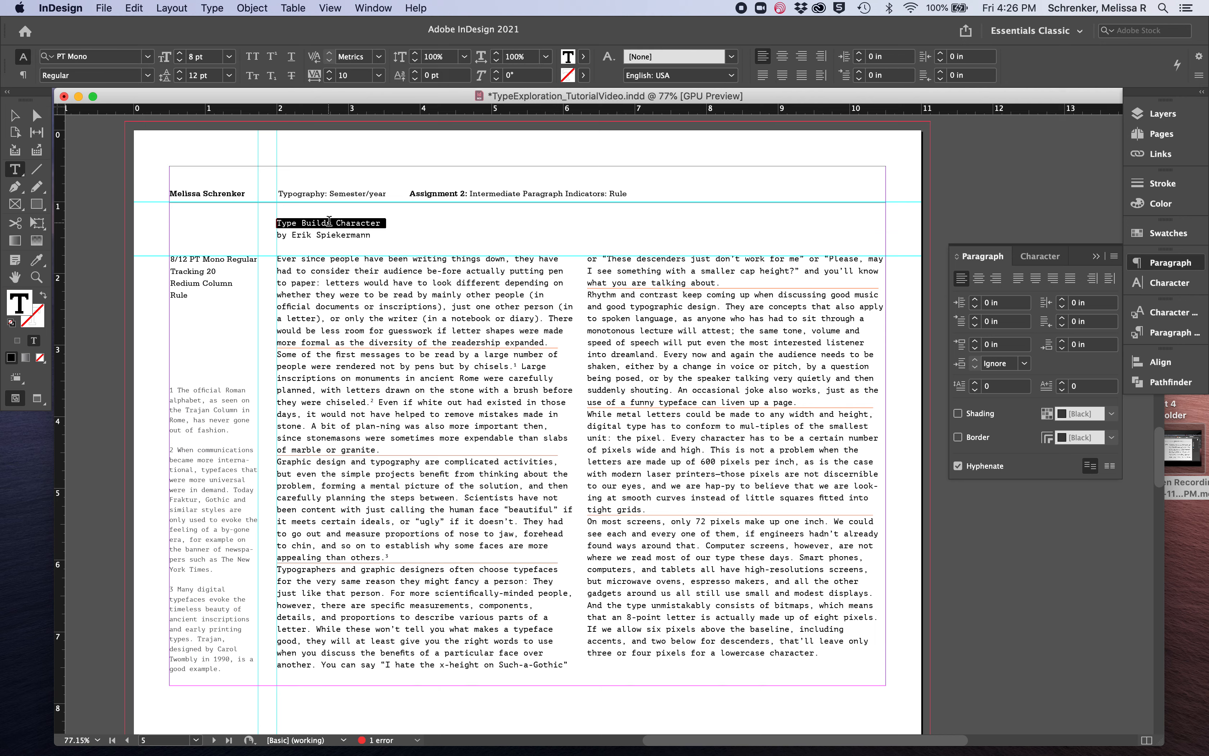
left_click(149, 76)
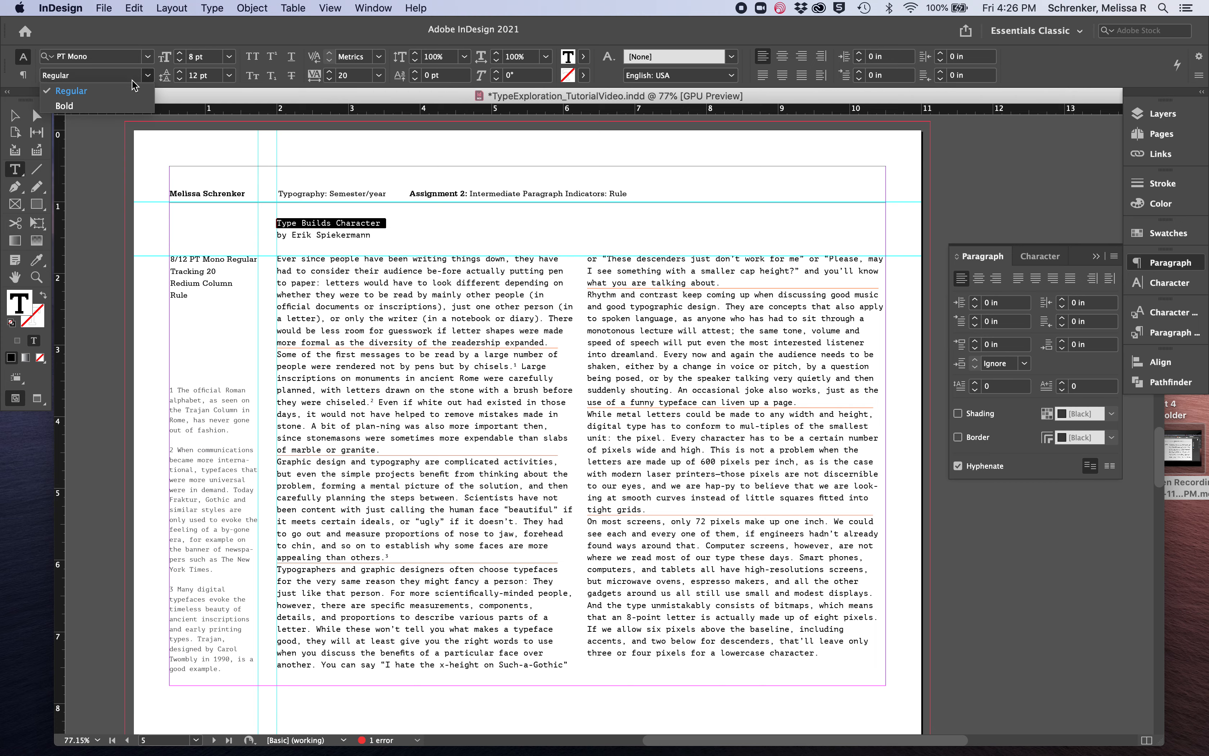
left_click(110, 106)
left_click(180, 52)
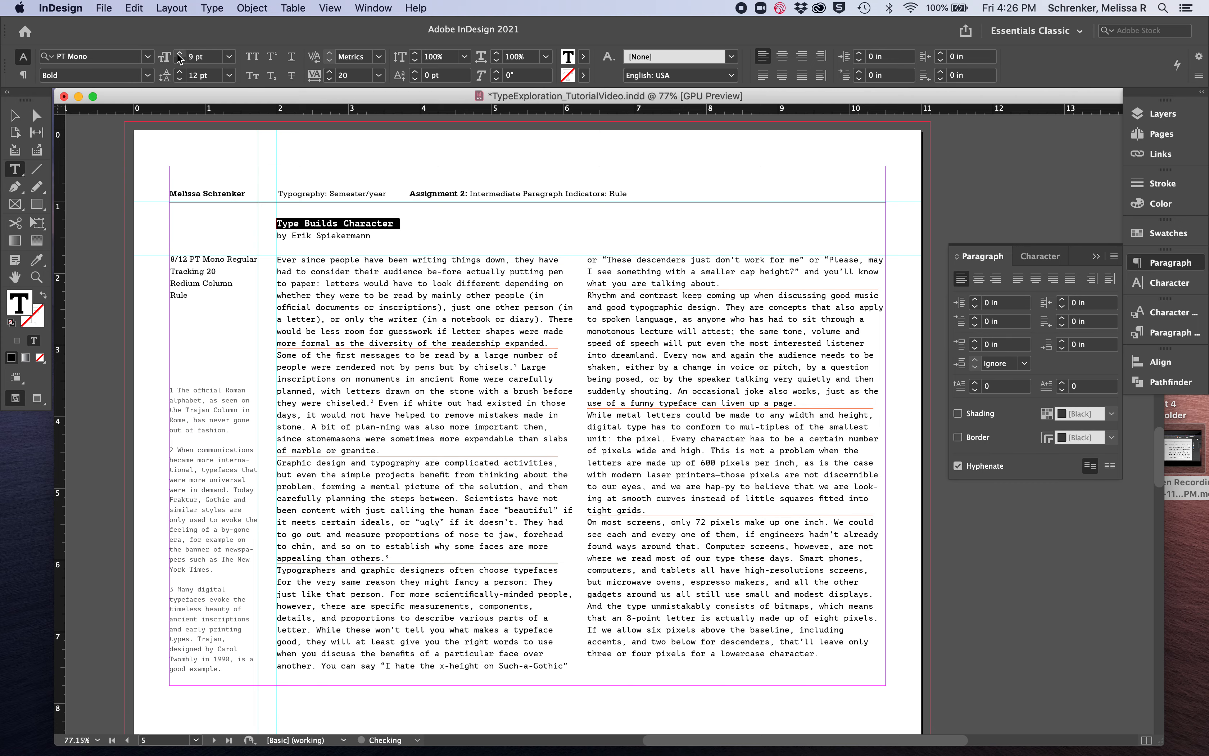
left_click(14, 116)
left_click(840, 489)
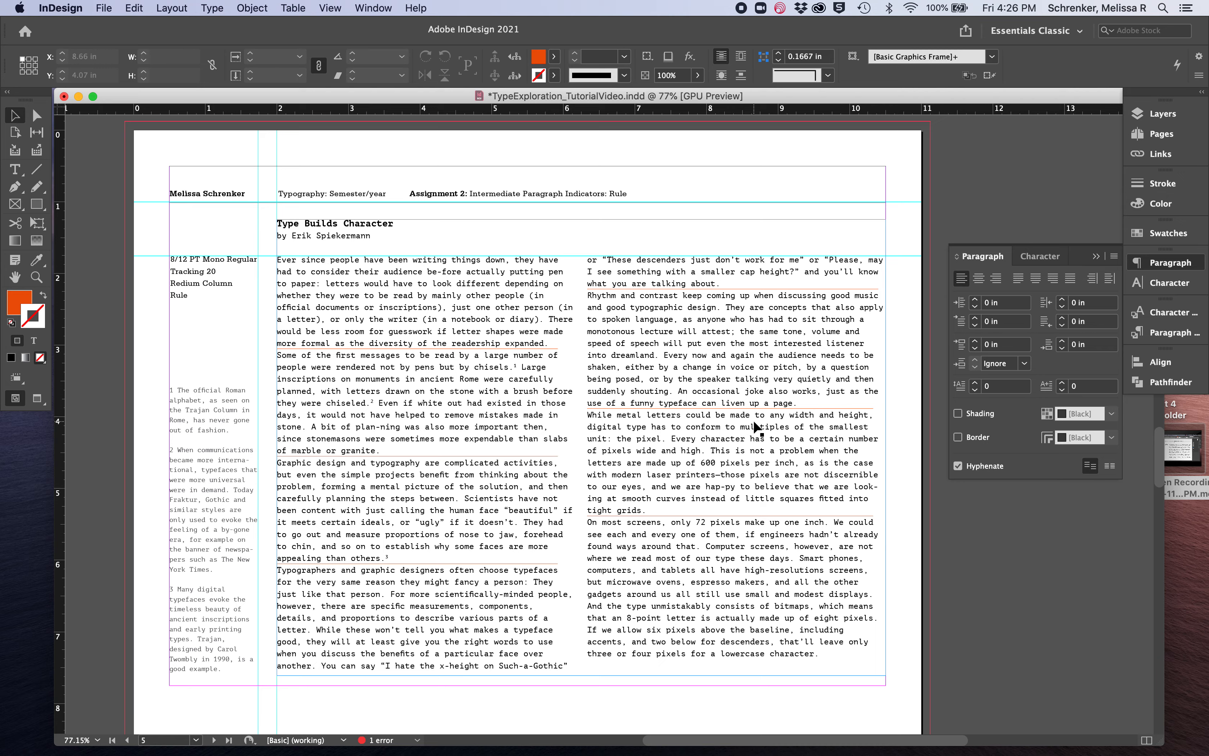
On the Initial Cap page, enlarge the opening letter "E" of the first paragraph to 14 pt, keeping its leading at 12 pt
scroll(757, 427, "down", 15)
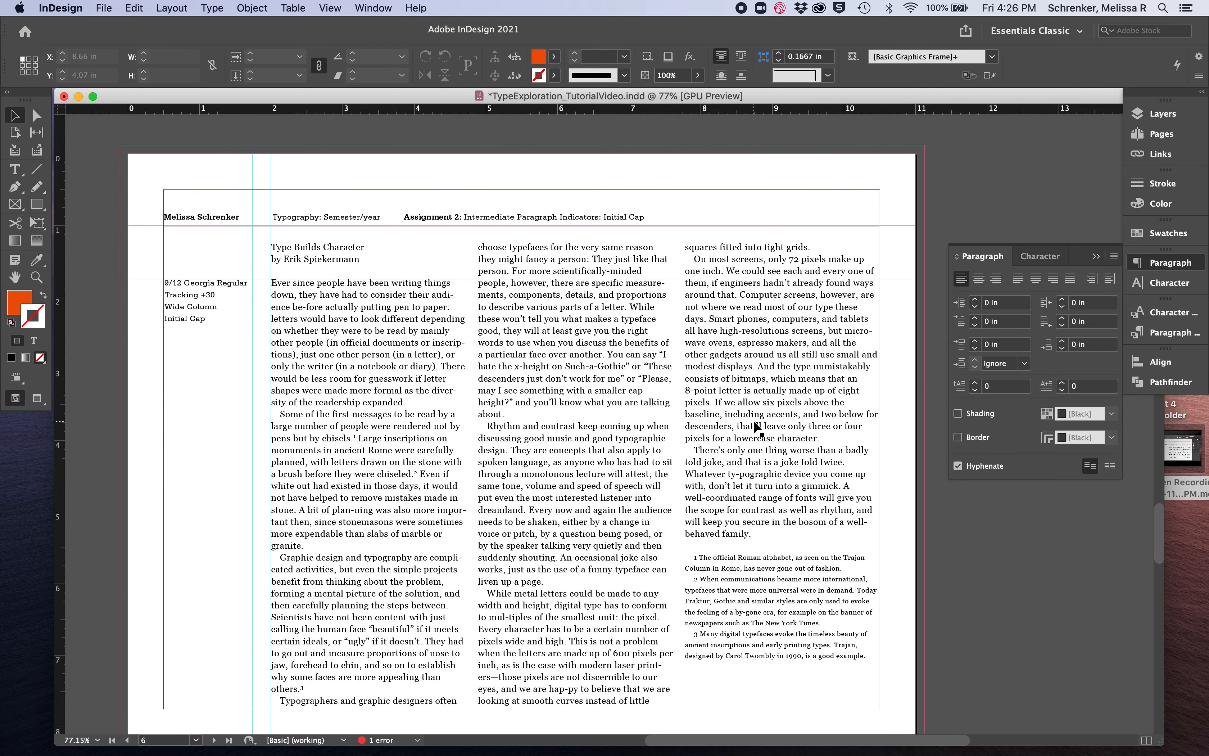
left_click(464, 377)
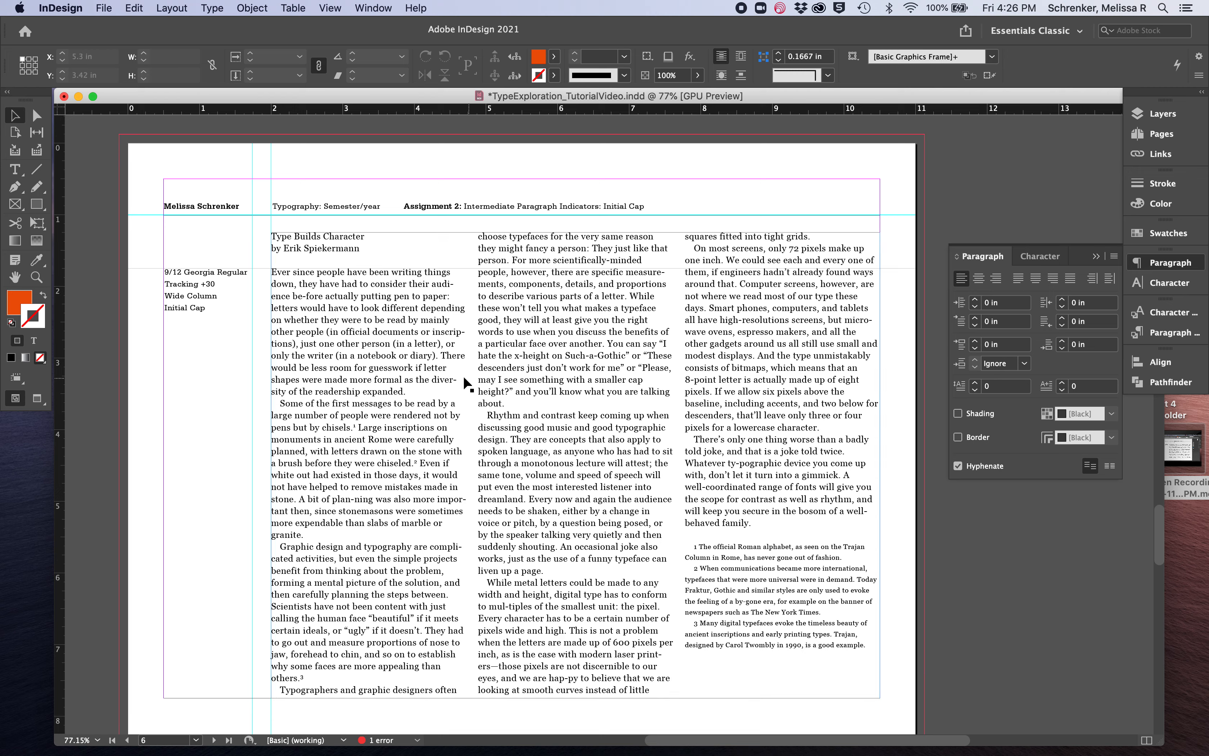
double_click(428, 369)
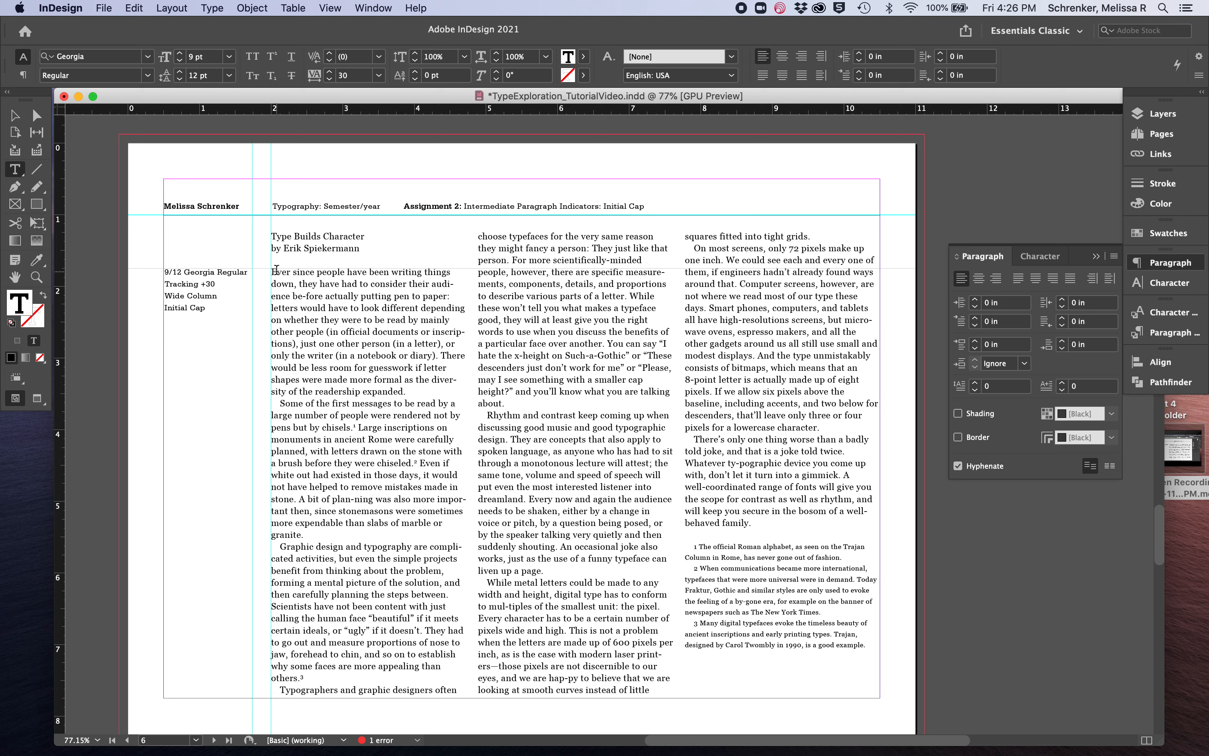
left_click_drag(276, 270, 270, 270)
left_click(178, 72)
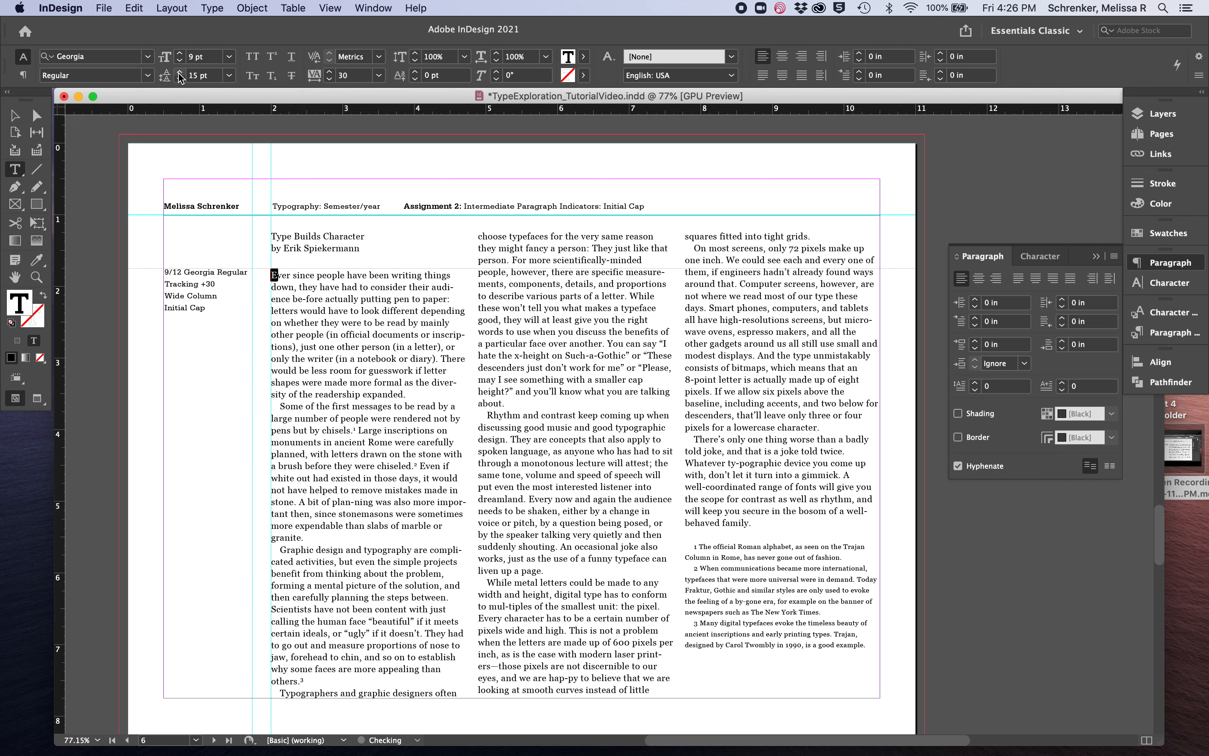
left_click(179, 80)
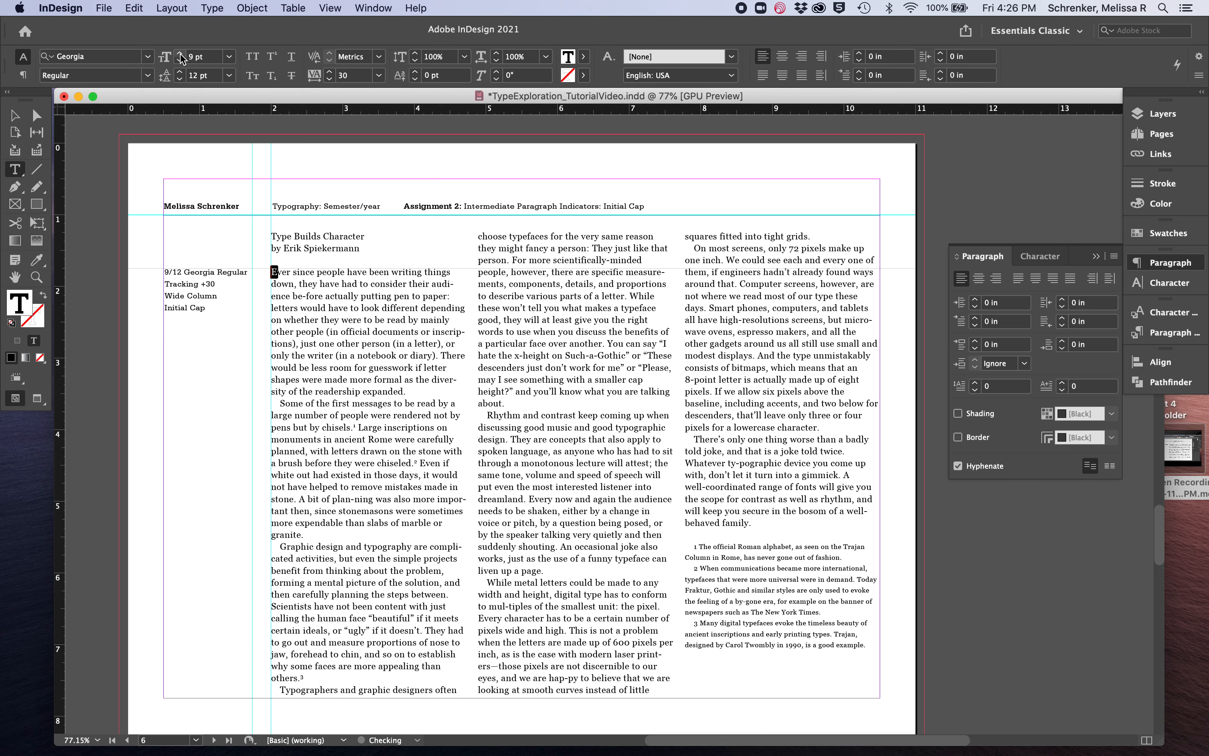
left_click(180, 54)
left_click(180, 53)
left_click(180, 54)
left_click(179, 53)
left_click(180, 54)
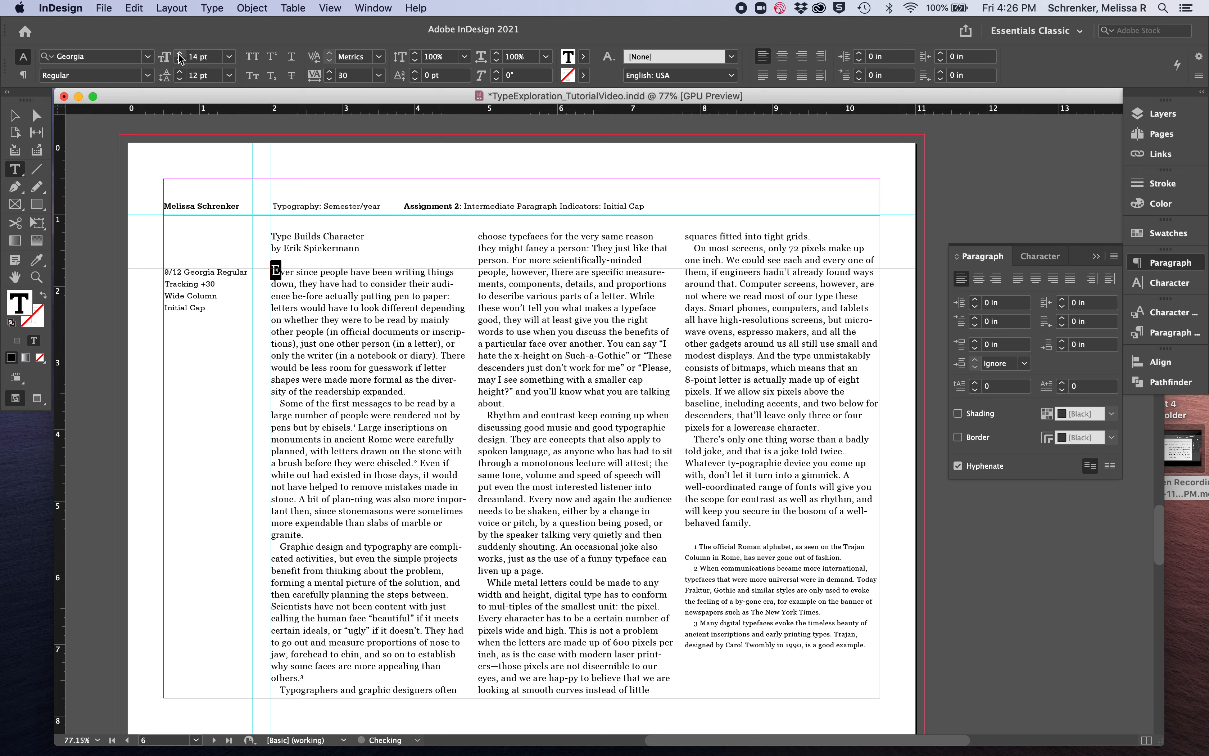
left_click(308, 285)
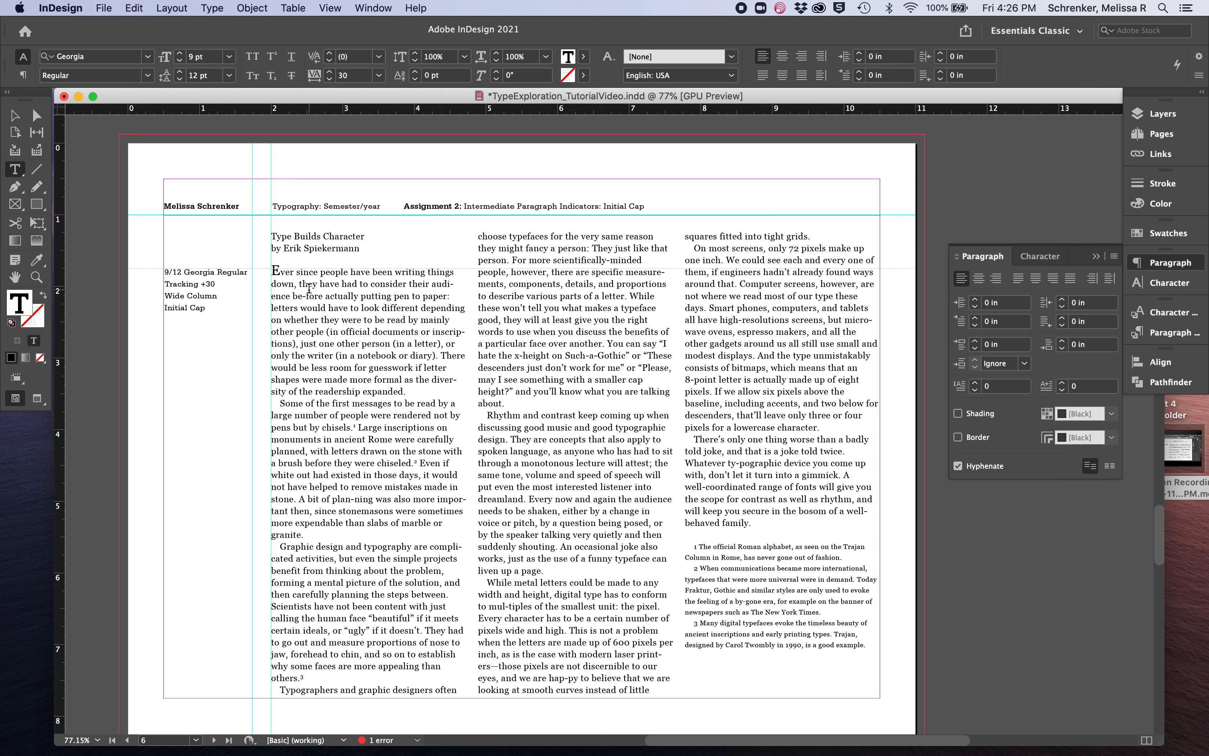
left_click_drag(280, 272, 270, 273)
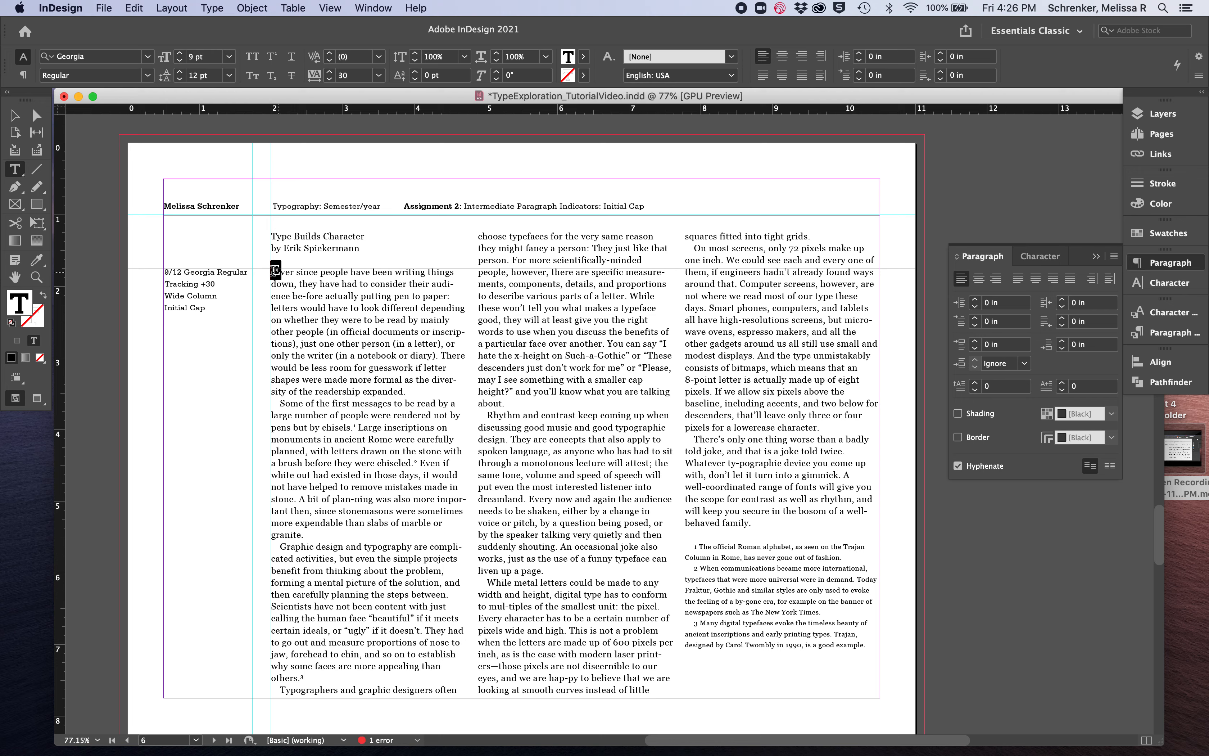
left_click(180, 53)
Set the title "Type Builds Character" on the Initial Cap page to 13 pt Georgia Bold
triple_click(309, 236)
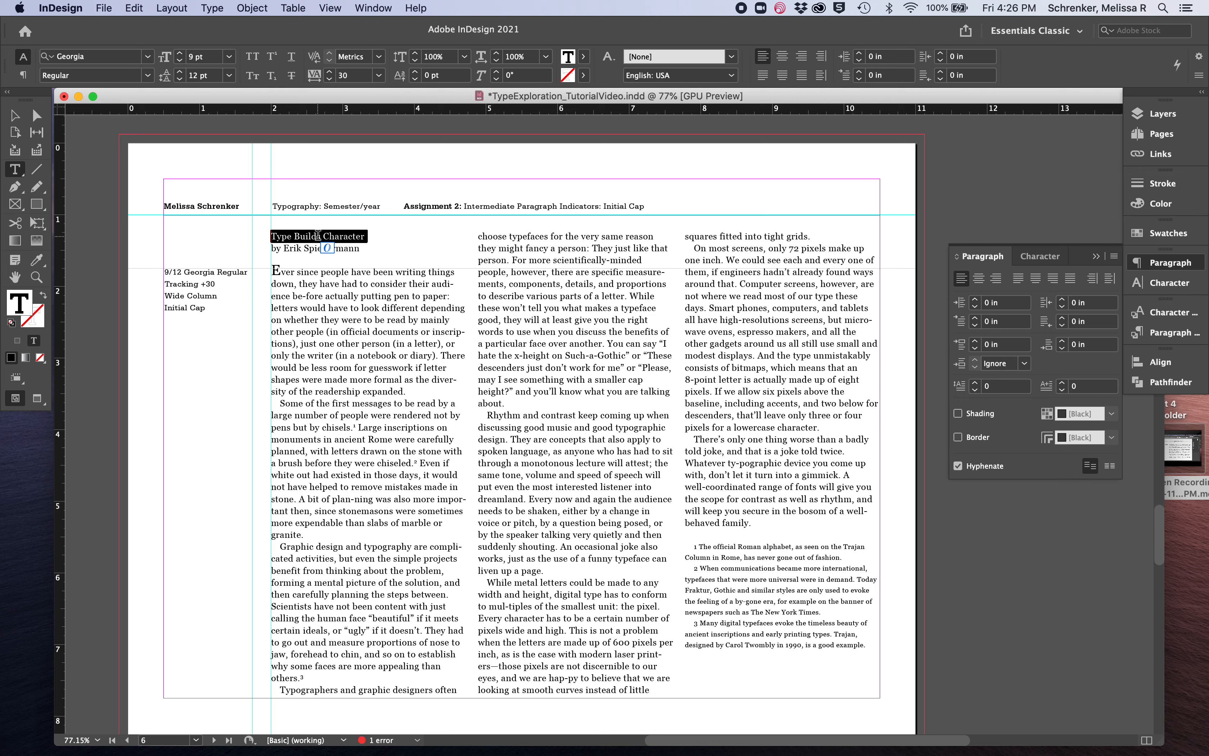
left_click(180, 54)
left_click(180, 54)
left_click(180, 54)
left_click(179, 54)
left_click(147, 75)
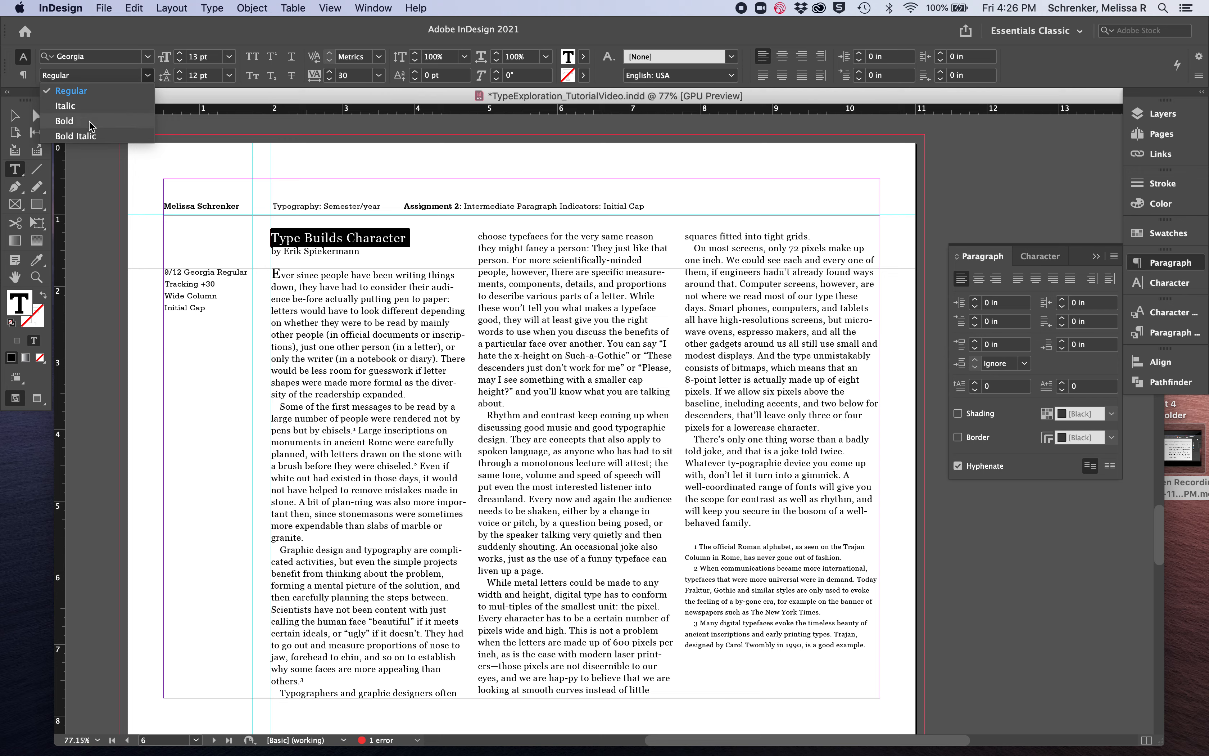
left_click(64, 121)
left_click(302, 237)
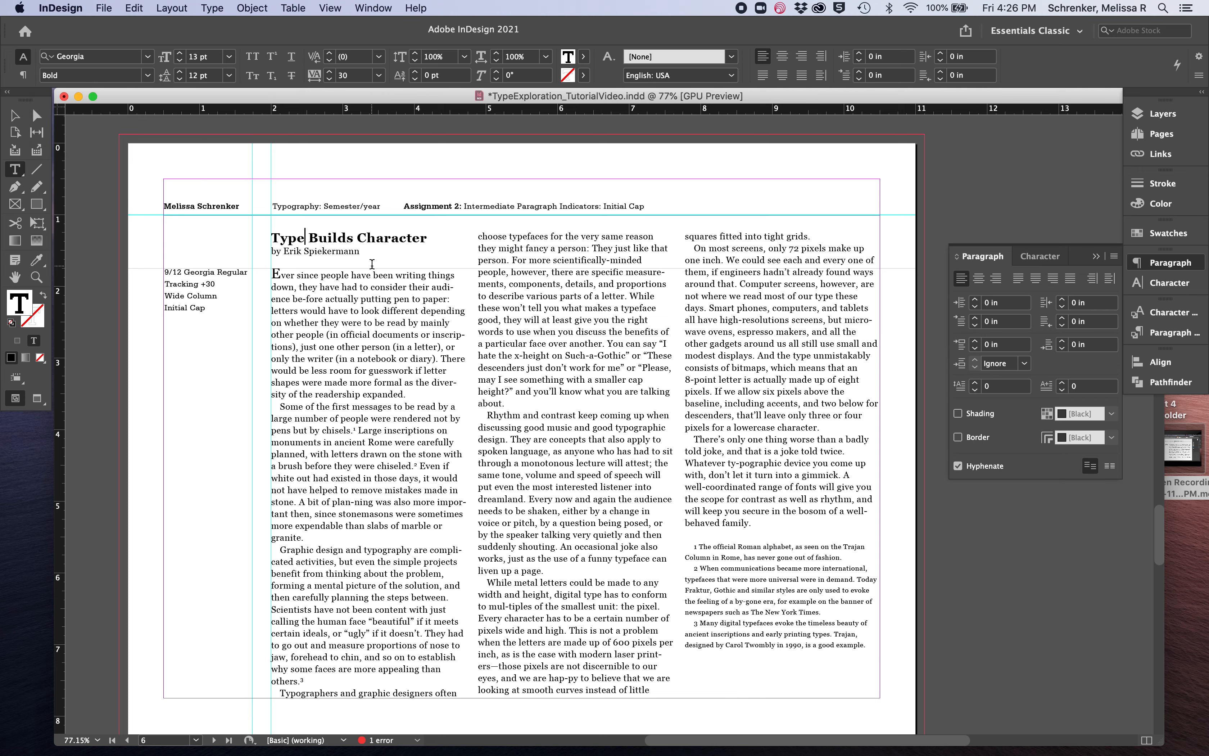
Span the title and byline across 3 columns and join the byline onto the title's line
left_click_drag(271, 238, 366, 262)
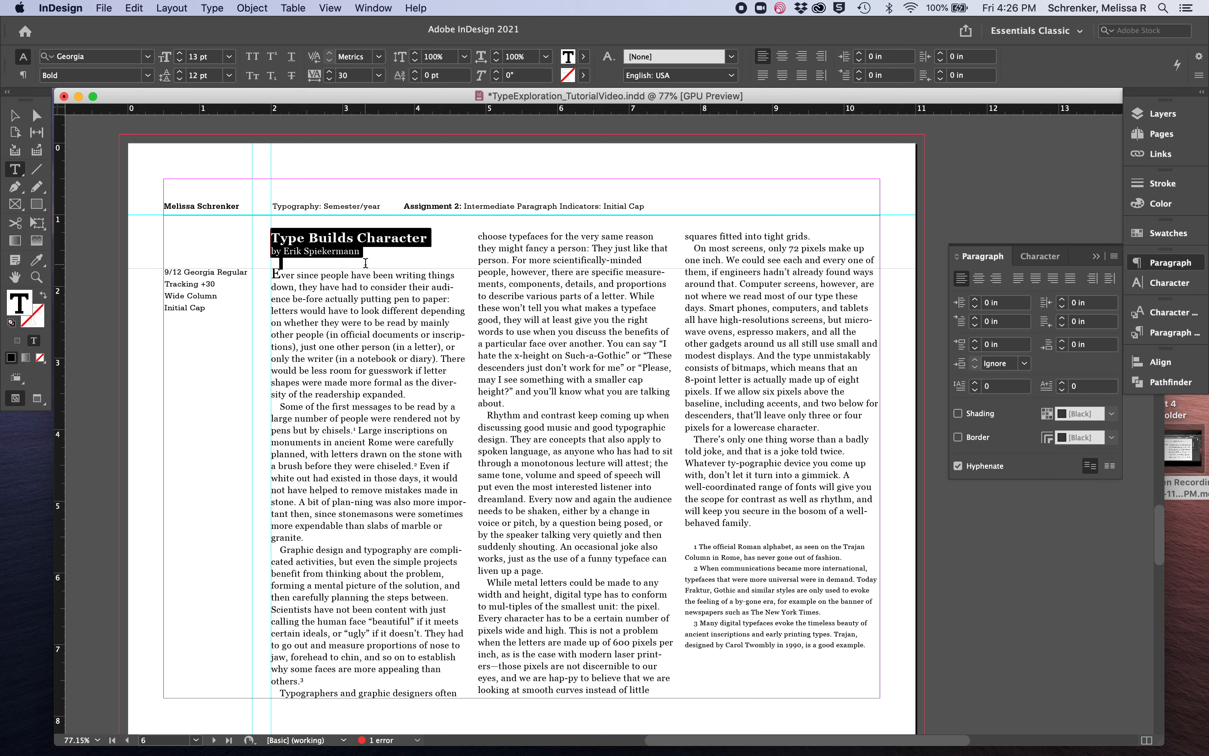
left_click(27, 76)
left_click(1021, 57)
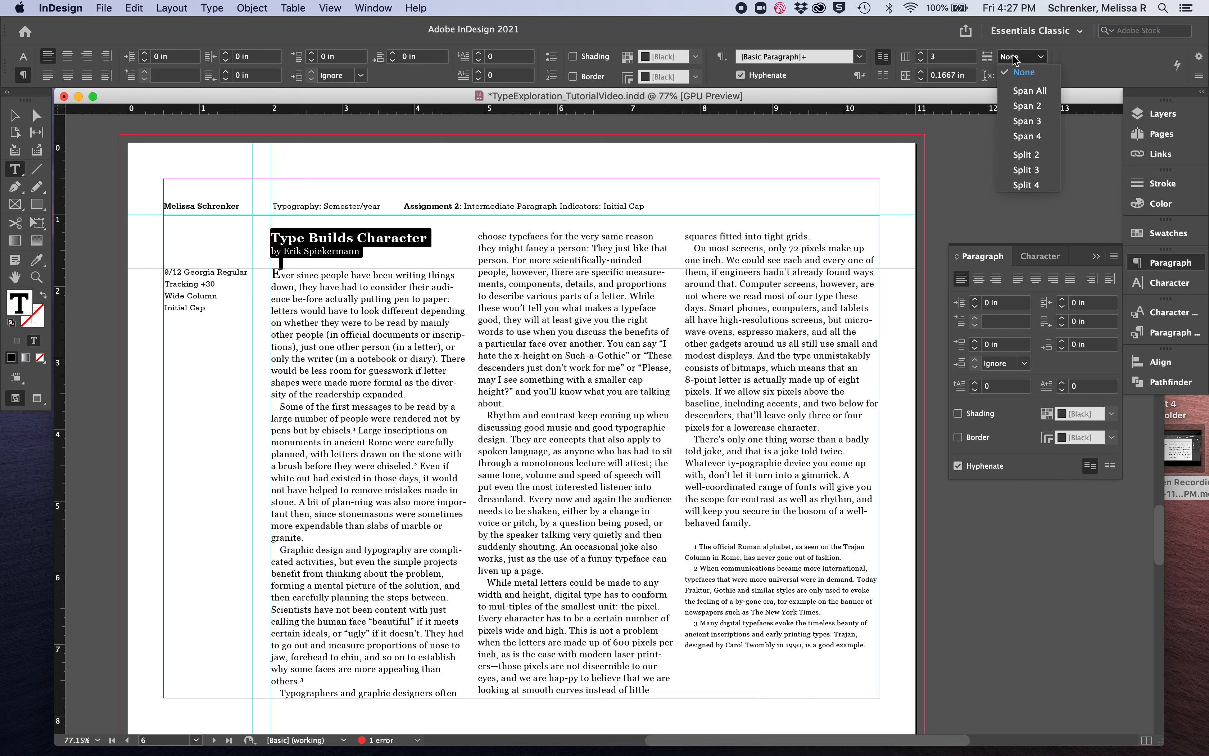
left_click(1024, 121)
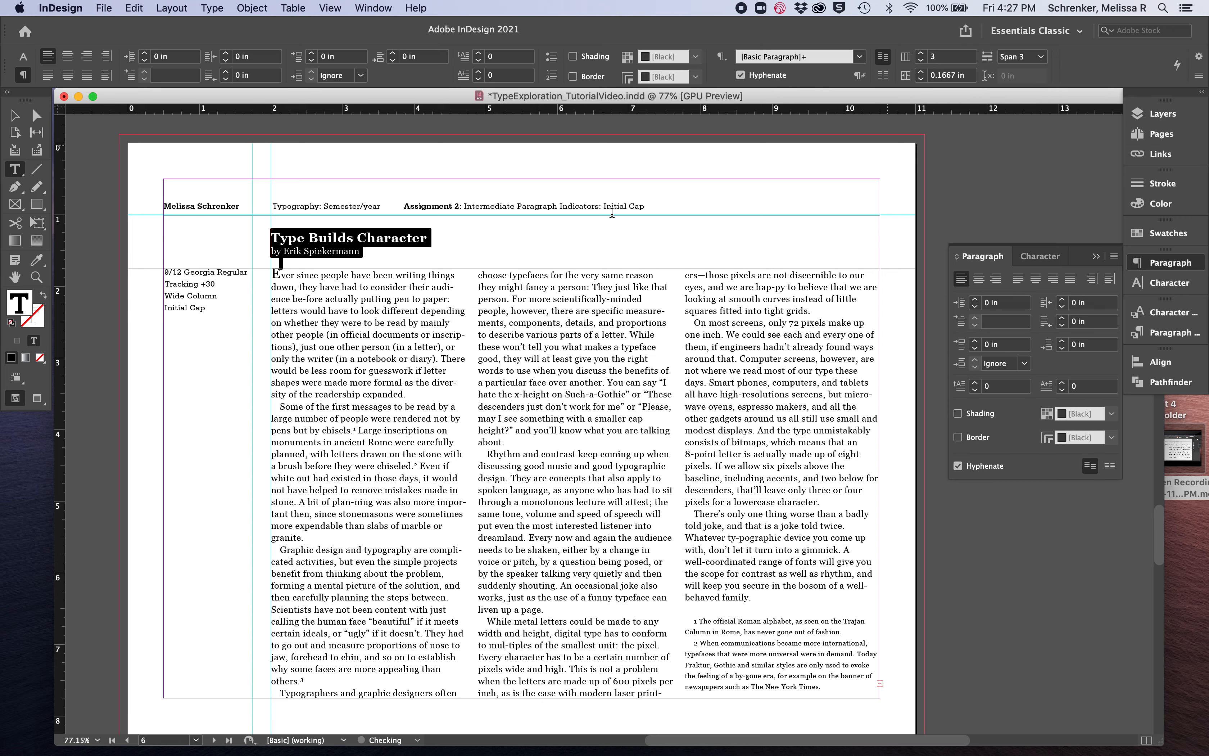
left_click(271, 248)
key("BackSpace")
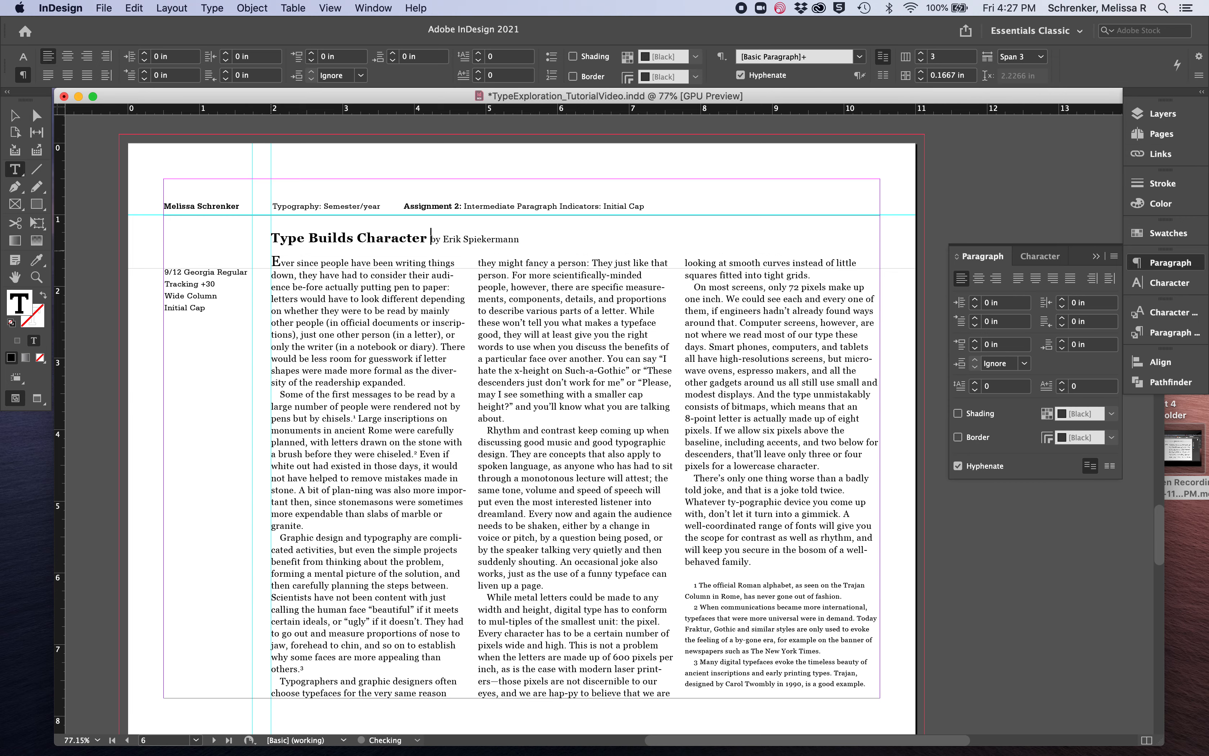
key("BackSpace")
Set the tracking of all the body text on the Initial Cap page to 20
left_click(313, 525)
left_click(22, 57)
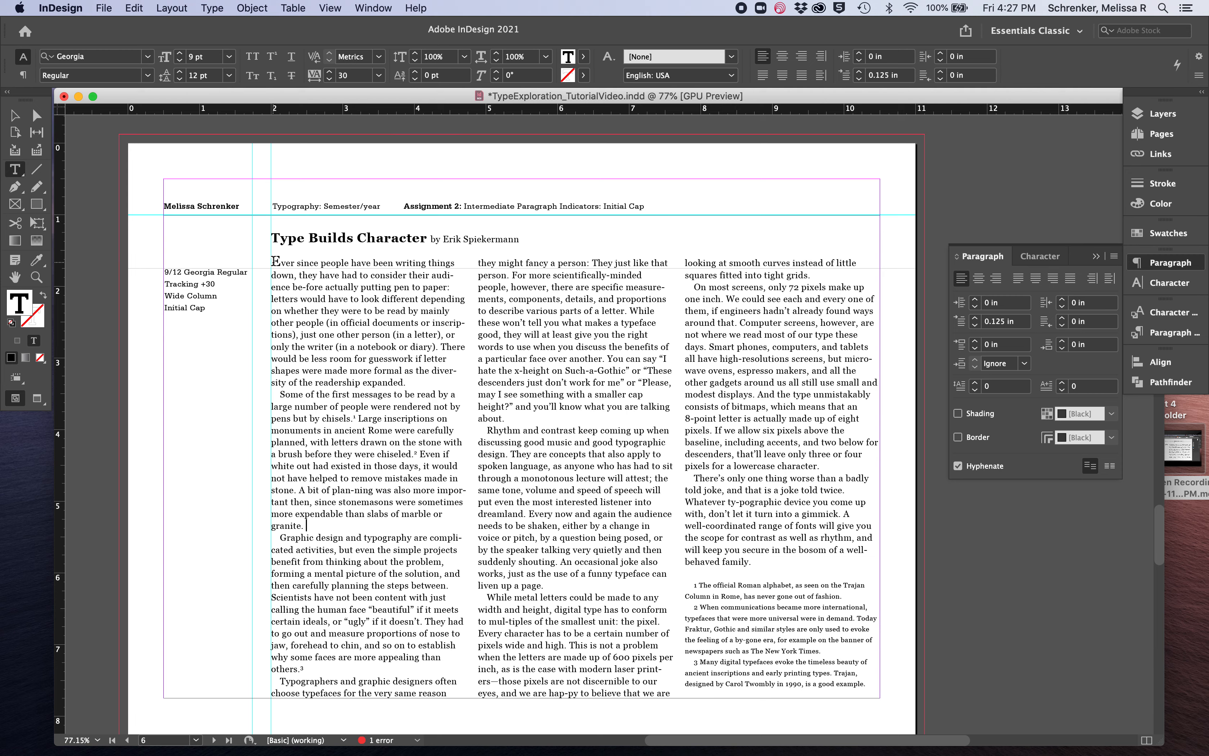
key("super+a")
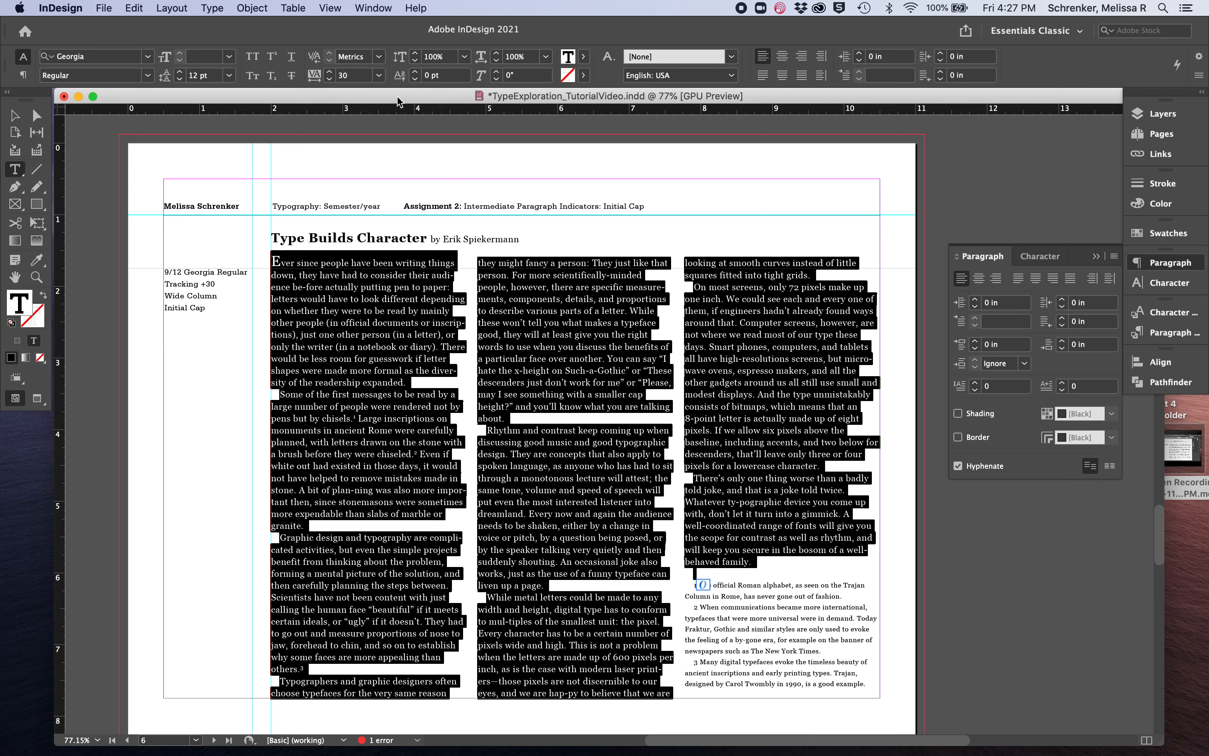
left_click(330, 78)
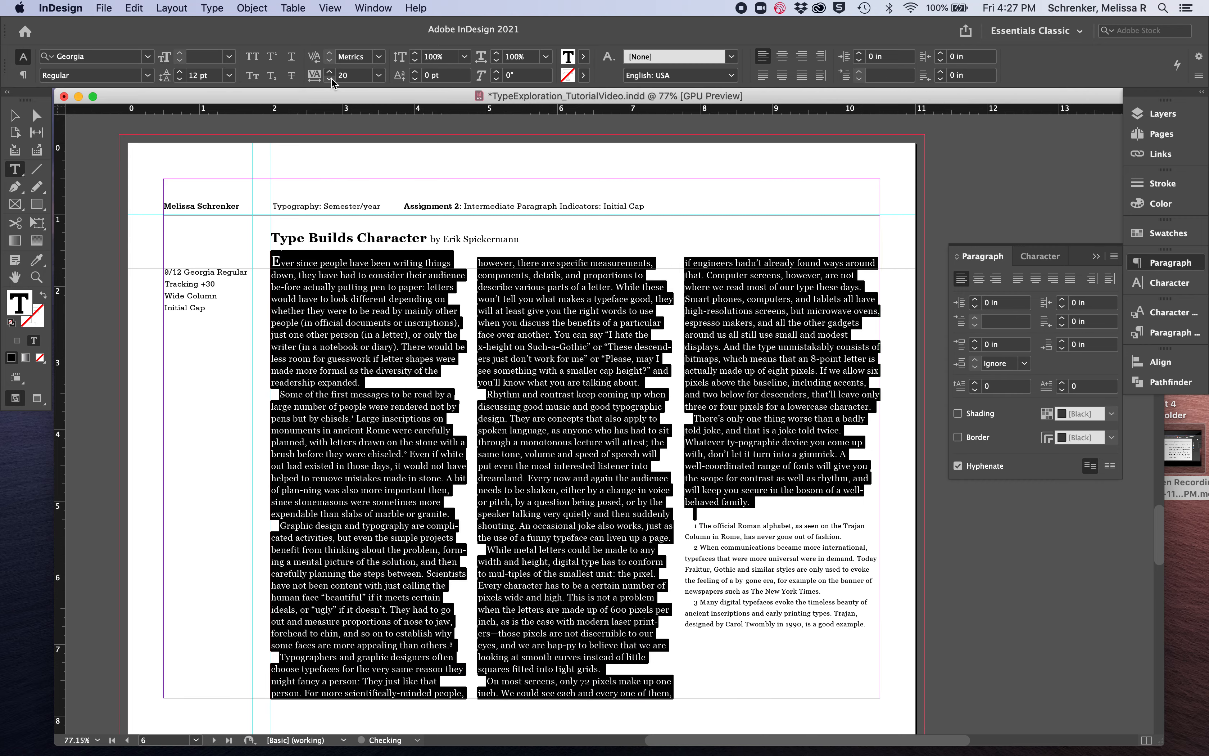
left_click(387, 527)
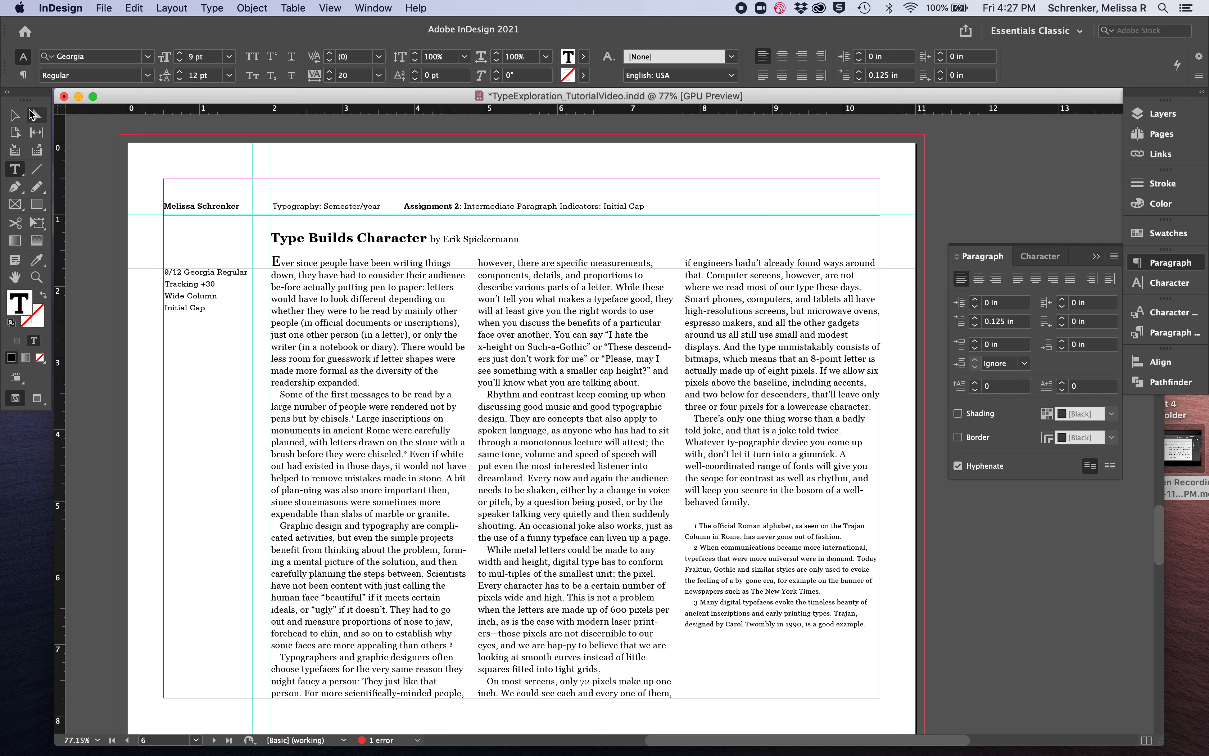
Nudge the body text frame down to about Y 1.43 in and shorten it to the bottom margin, about 6.32 in high
left_click(21, 119)
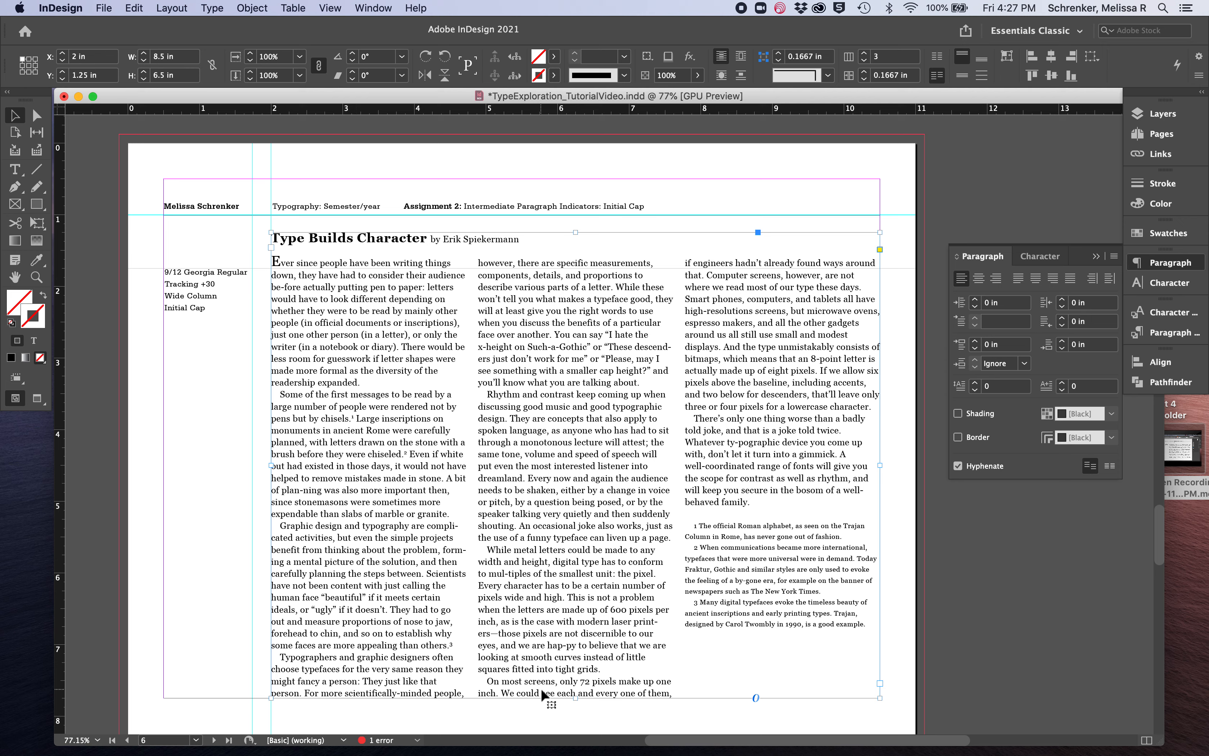
left_click_drag(575, 698, 574, 683)
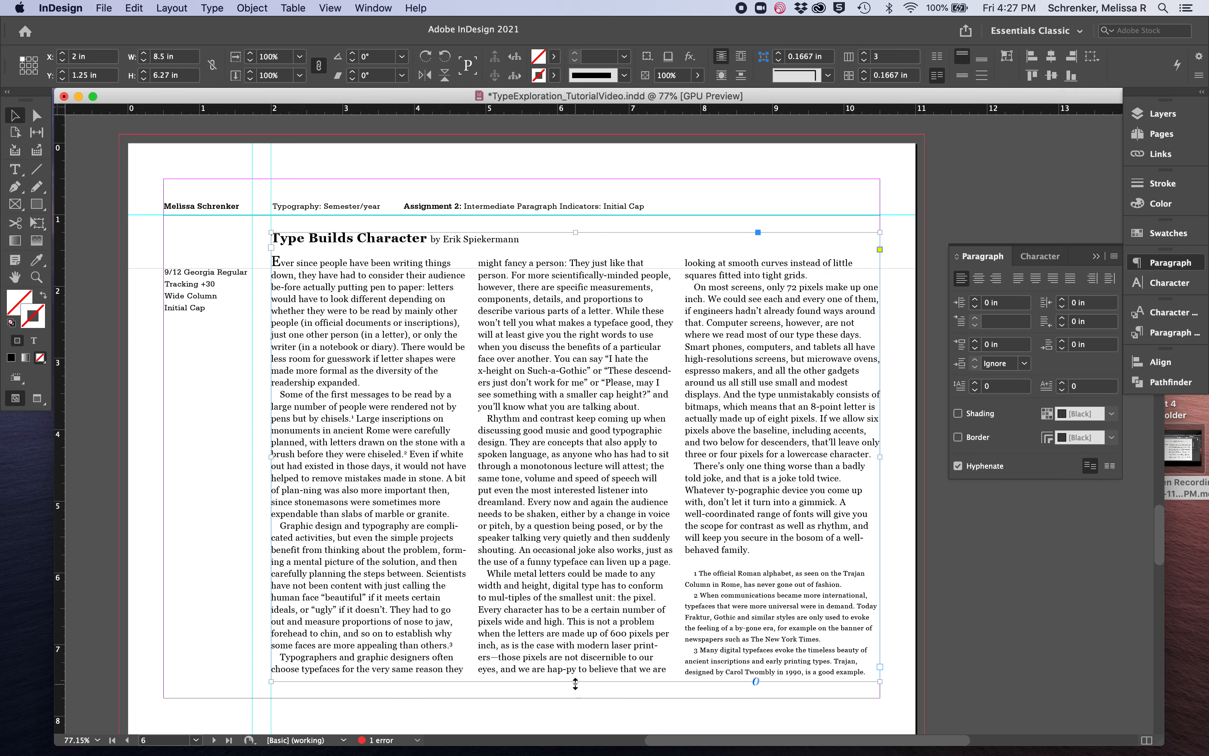
left_click_drag(575, 684, 575, 698)
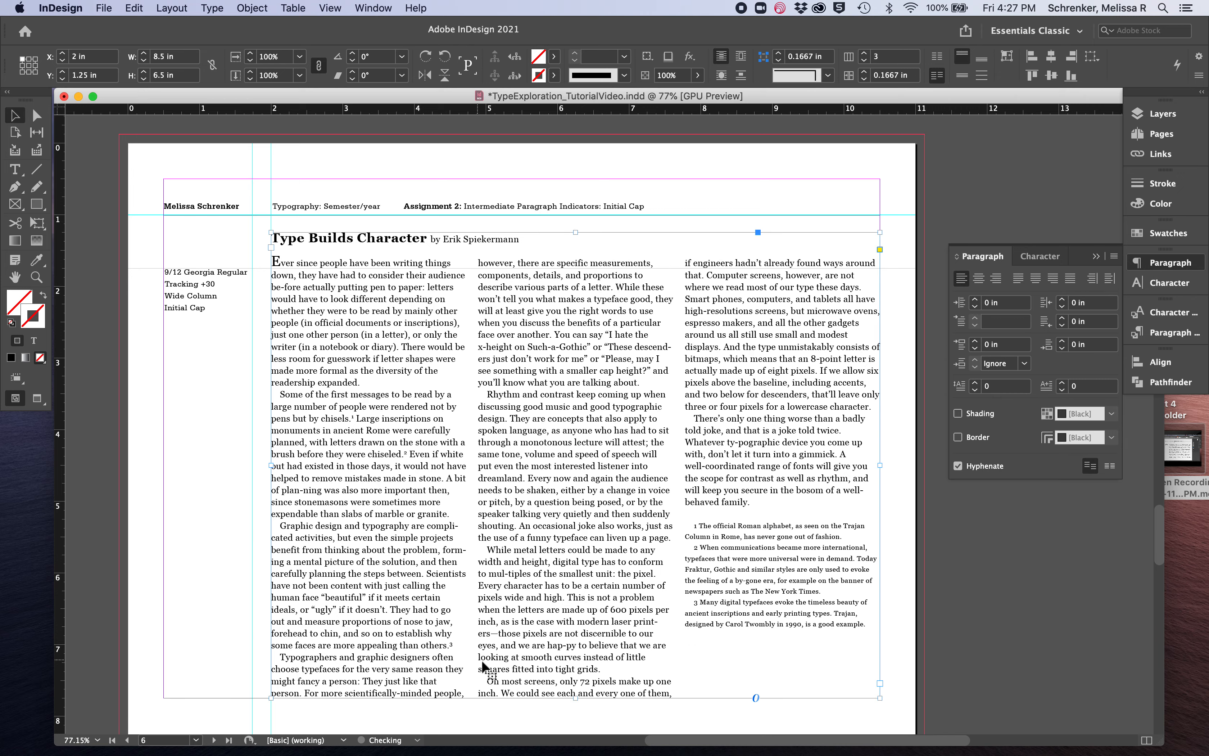
key("Down")
key("Down")
key("Down")
key("Down")
key("Down")
key("Down")
key("Down")
key("Down")
key("Down")
key("Down")
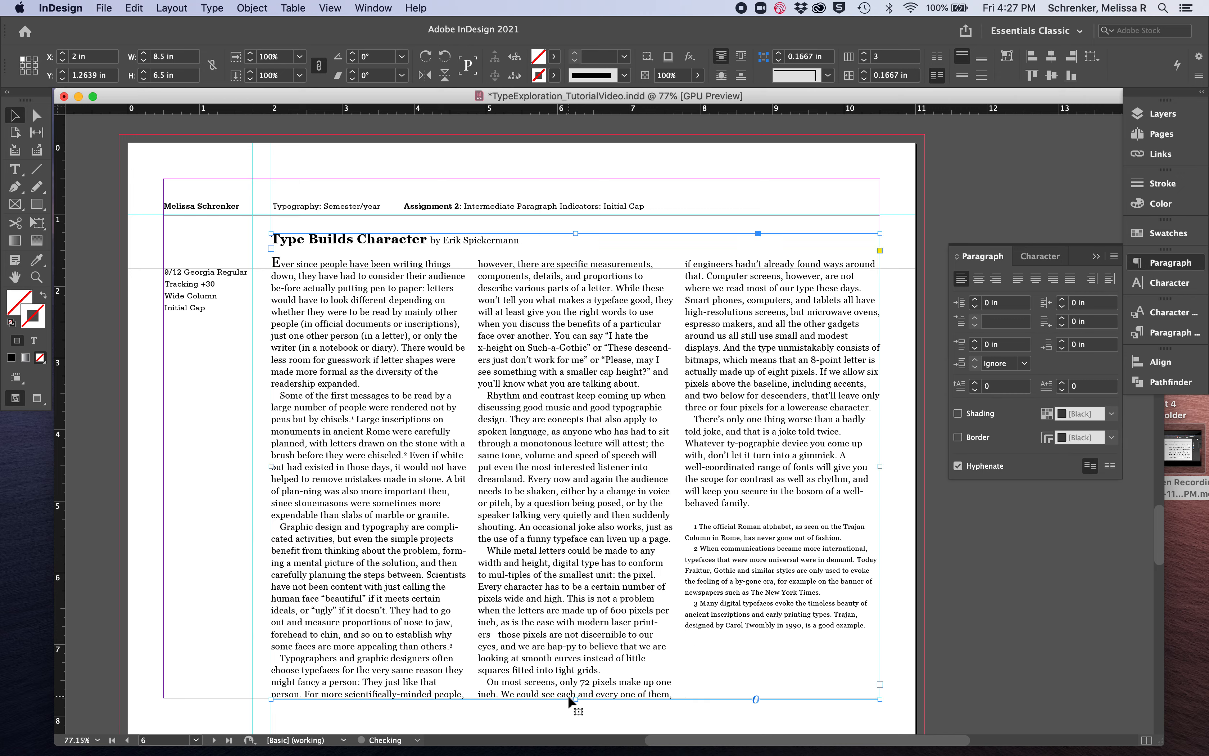
key("Down")
key("Down")
key("Down")
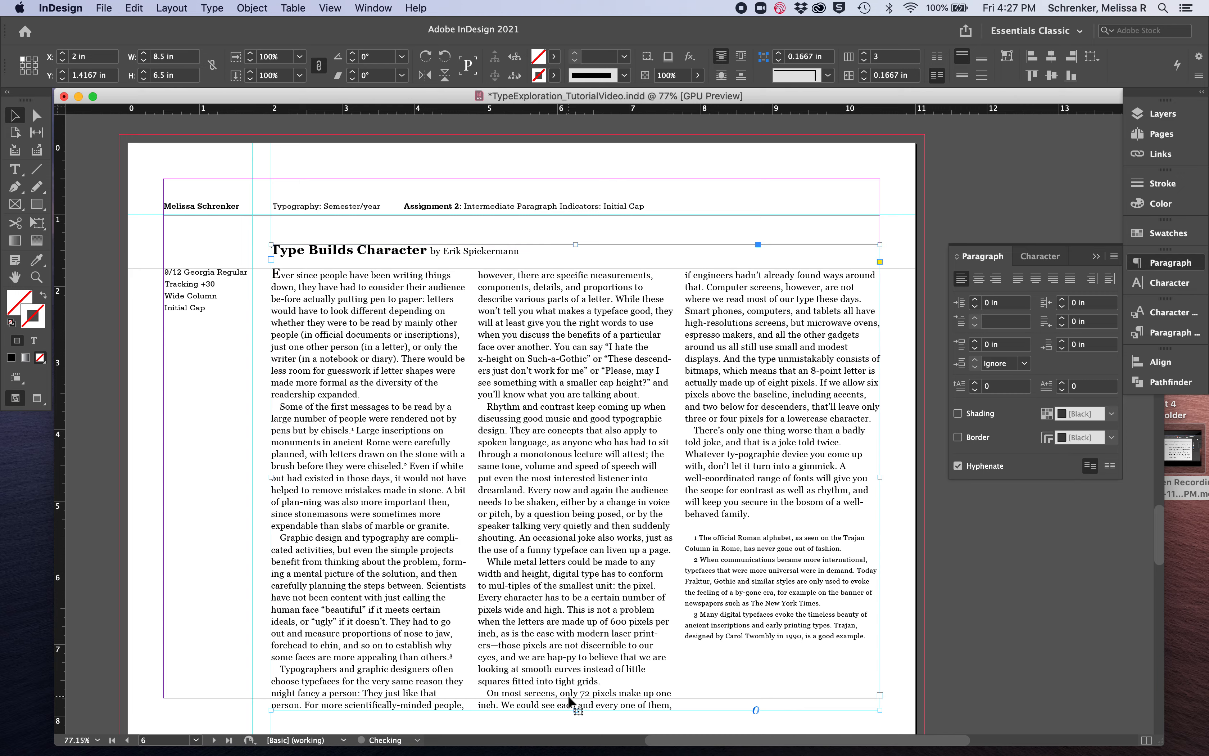
left_click_drag(576, 711, 576, 696)
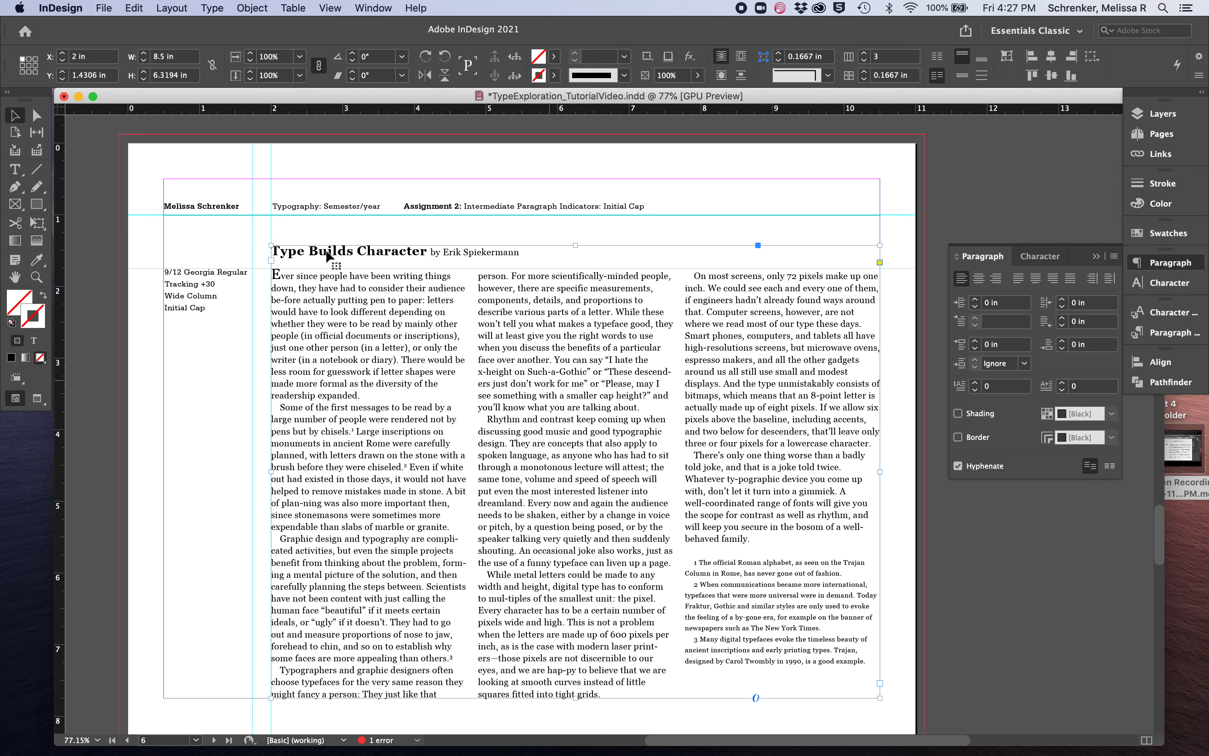
Give the opening body paragraph on the Drop Cap page a one-character drop cap 4 lines deep, using the Drop Caps and Nested Styles settings
scroll(339, 382, "down", 3)
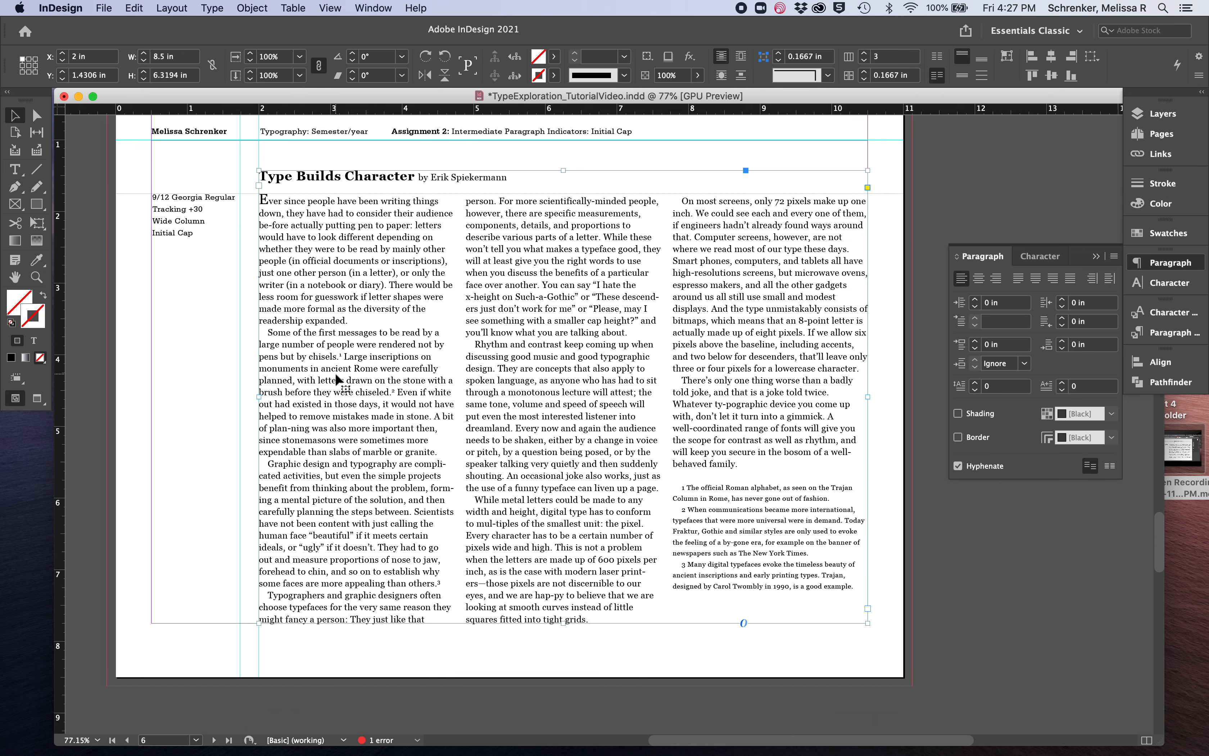
scroll(336, 378, "down", 15)
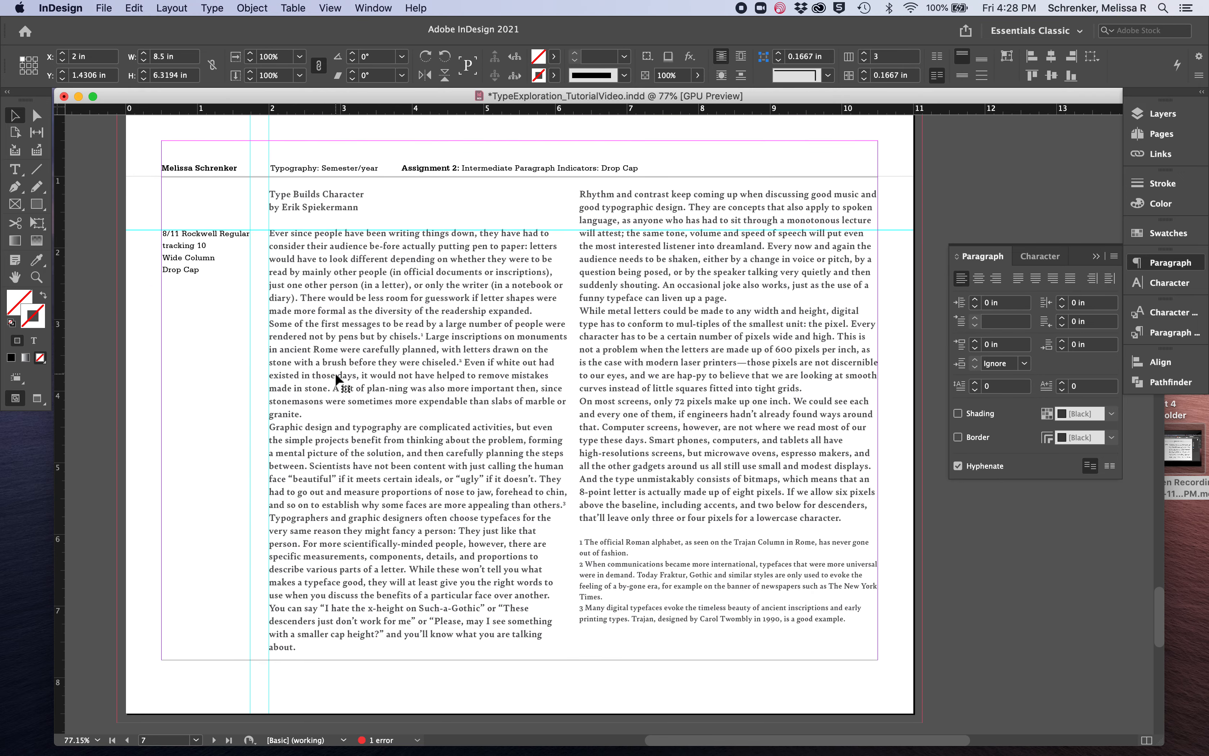
triple_click(335, 371)
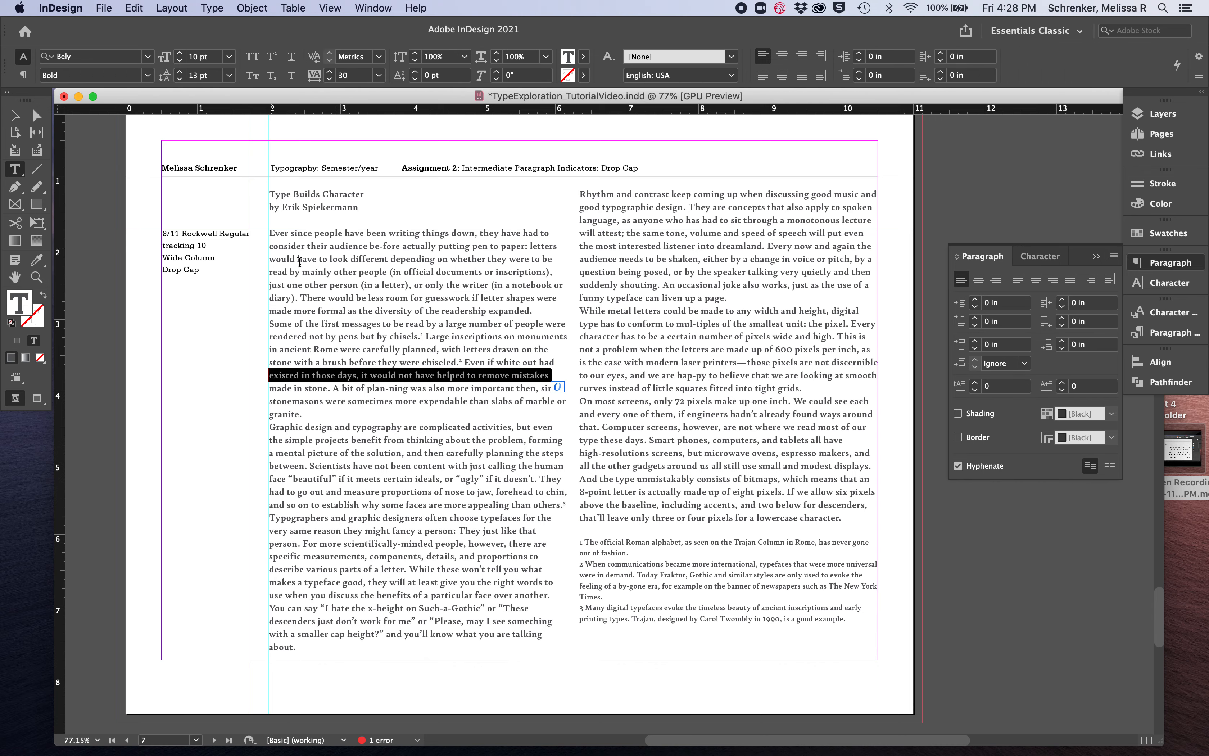
left_click(294, 233)
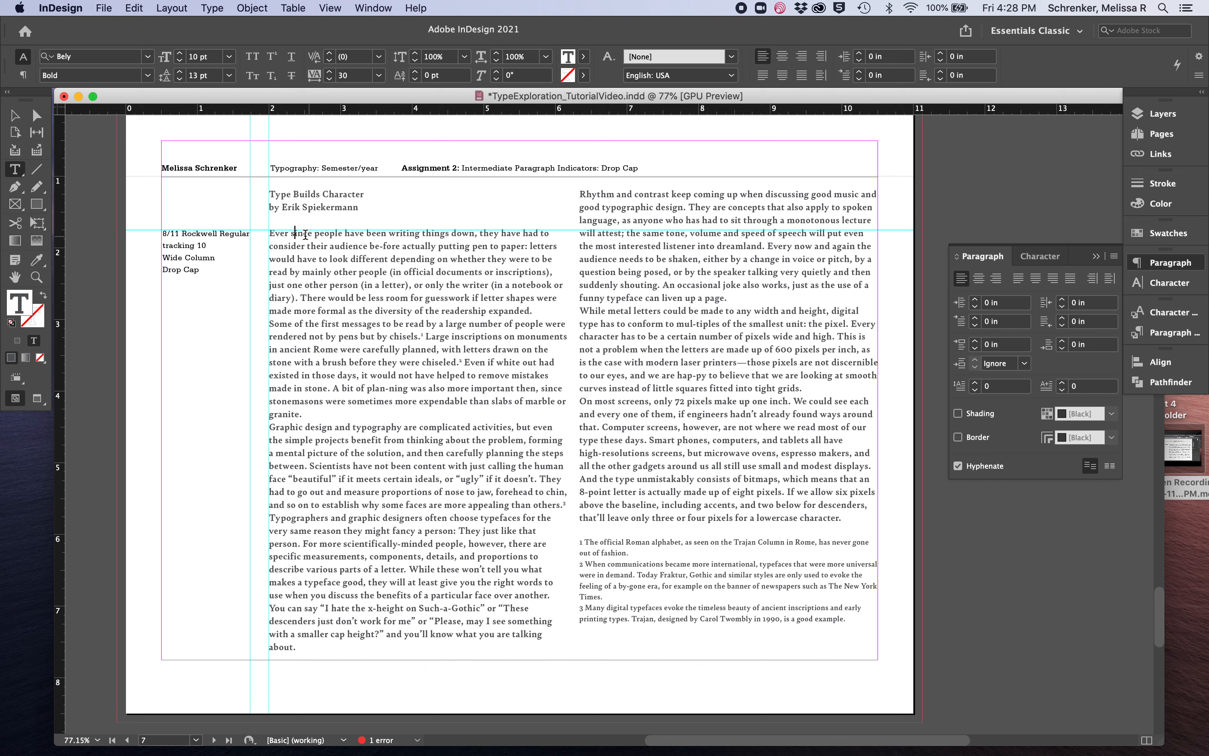
left_click_drag(290, 232, 269, 234)
left_click(1114, 258)
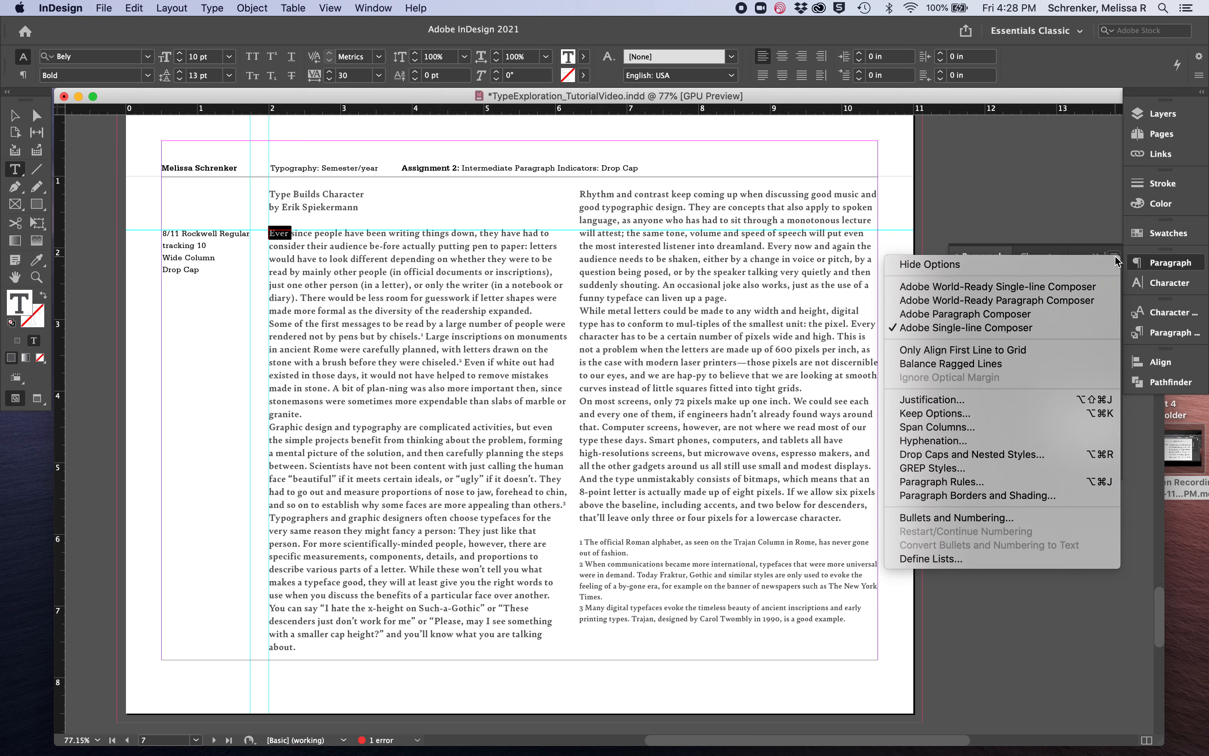
left_click(988, 454)
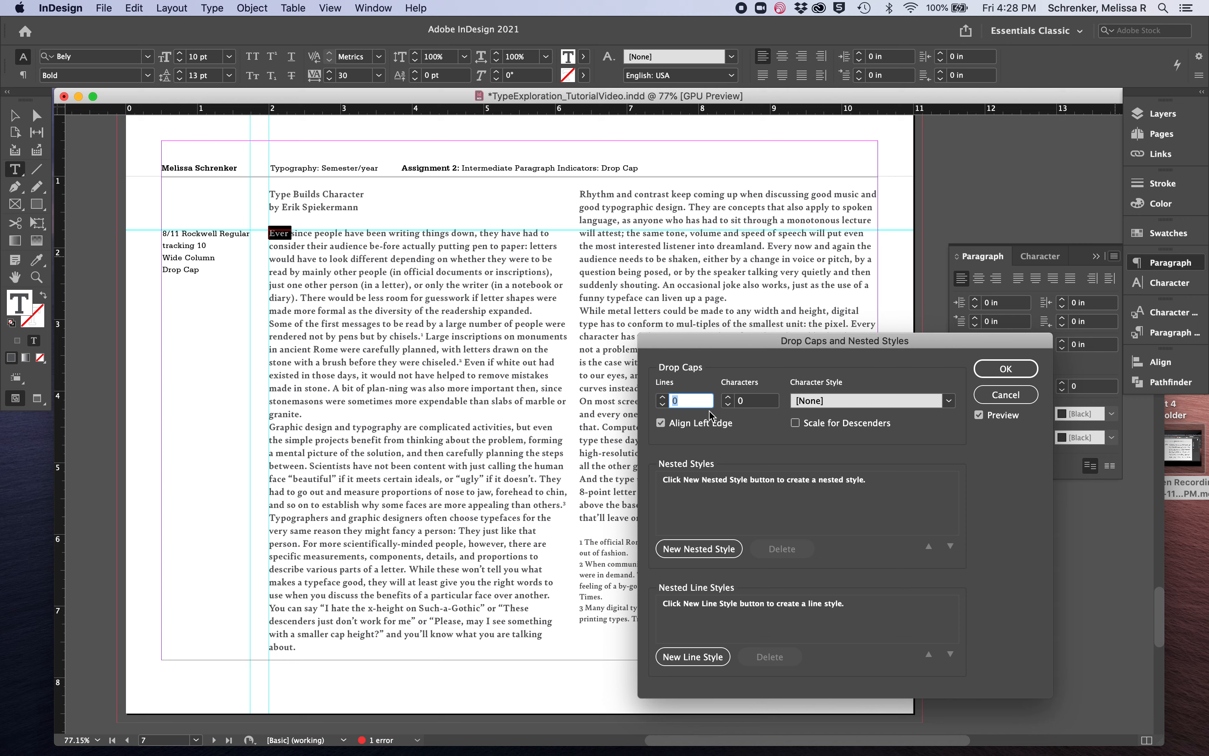
left_click(663, 397)
left_click(662, 398)
left_click(662, 398)
left_click(662, 398)
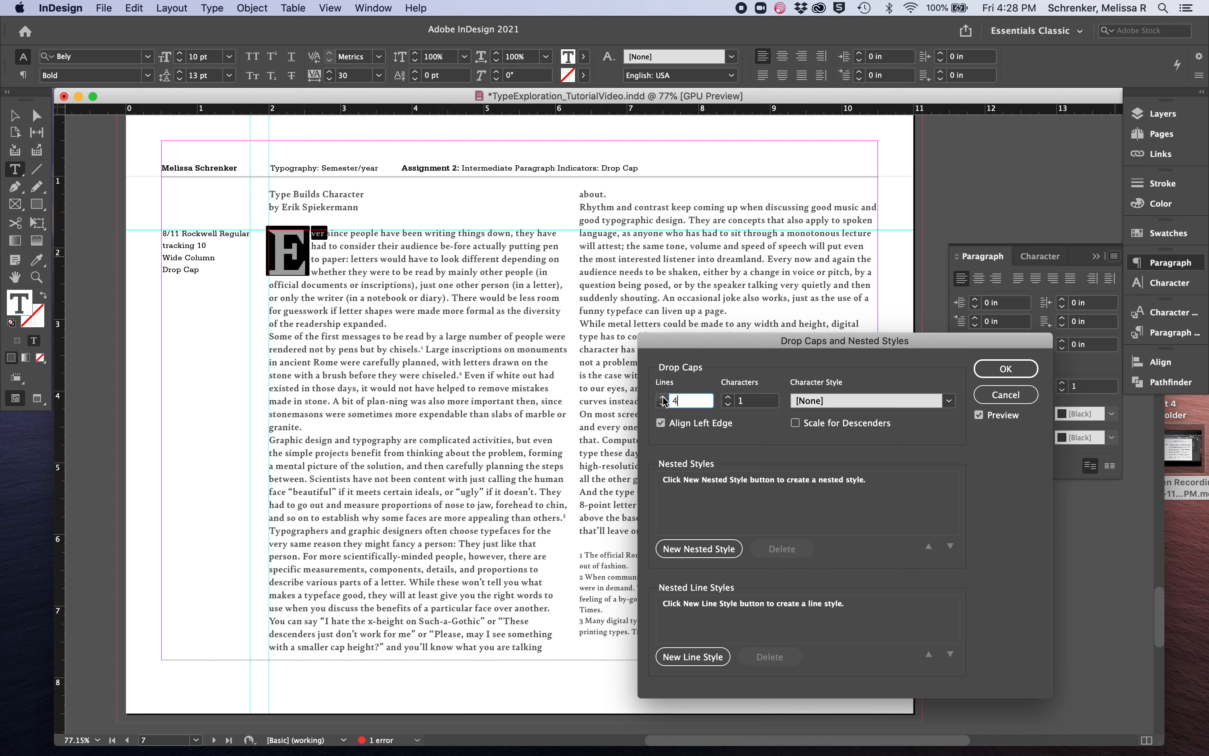
Try deeper drop caps on the opening paragraph, increasing the depth up to 15 lines
left_click(663, 398)
left_click(662, 398)
left_click(662, 398)
left_click(662, 398)
left_click(663, 397)
left_click(663, 398)
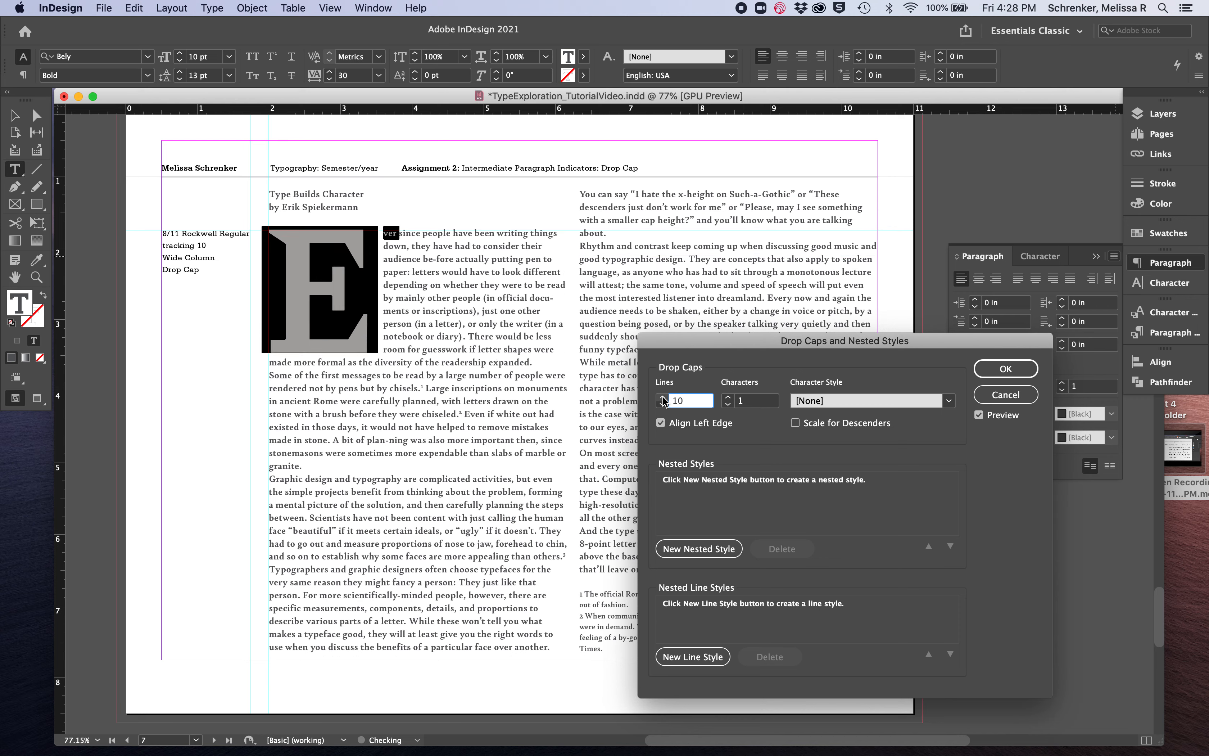
left_click(663, 398)
left_click(662, 399)
left_click(663, 398)
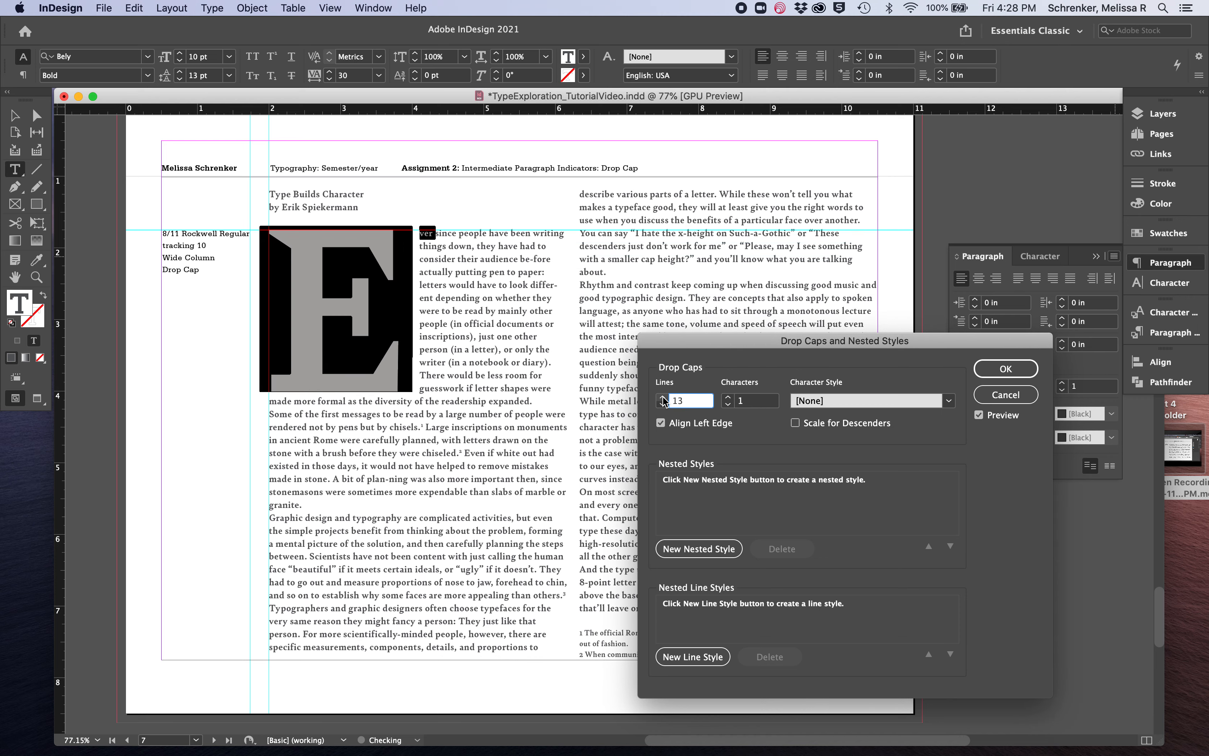
left_click(662, 398)
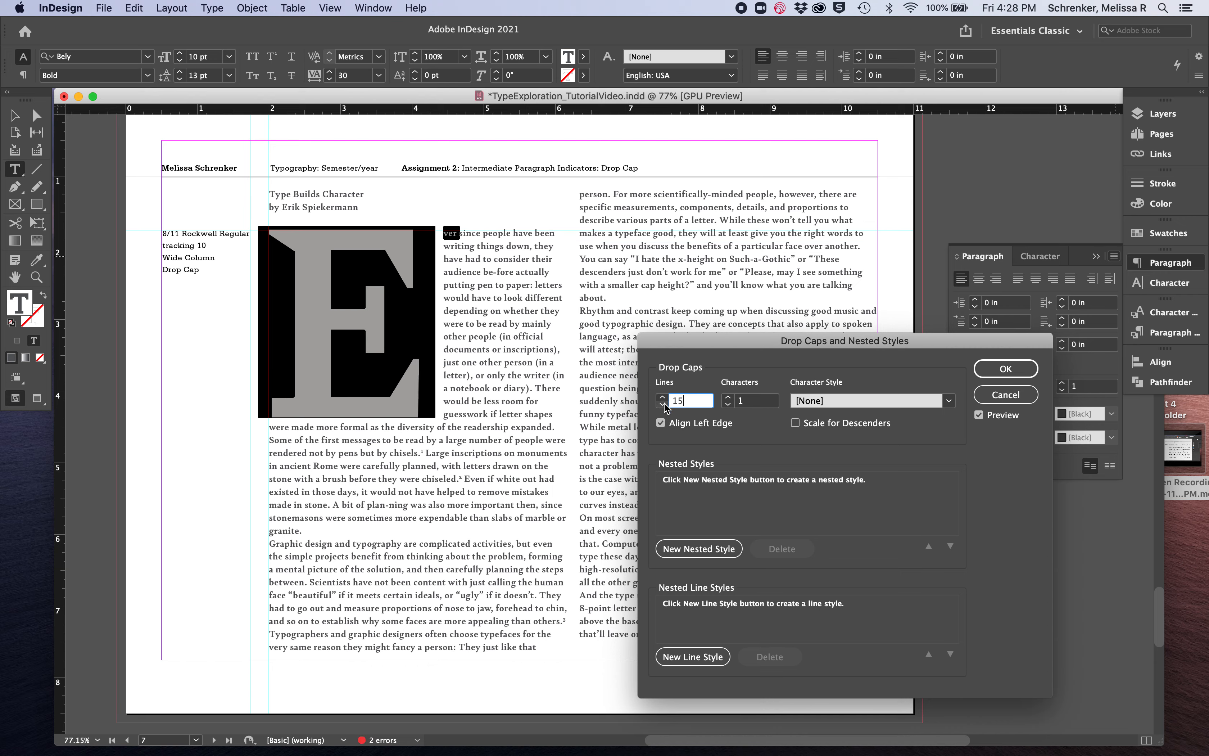
Reduce the opening paragraph's drop cap to 4 lines and apply the drop cap settings
left_click(663, 404)
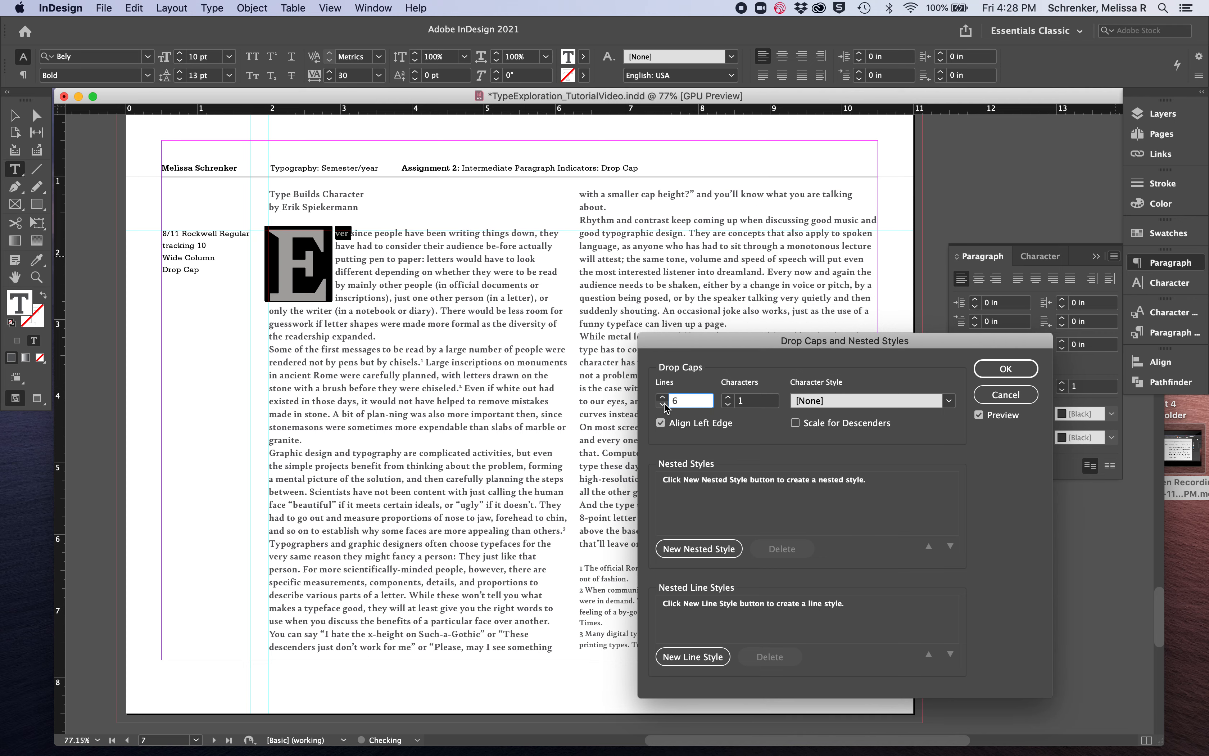
left_click(664, 402)
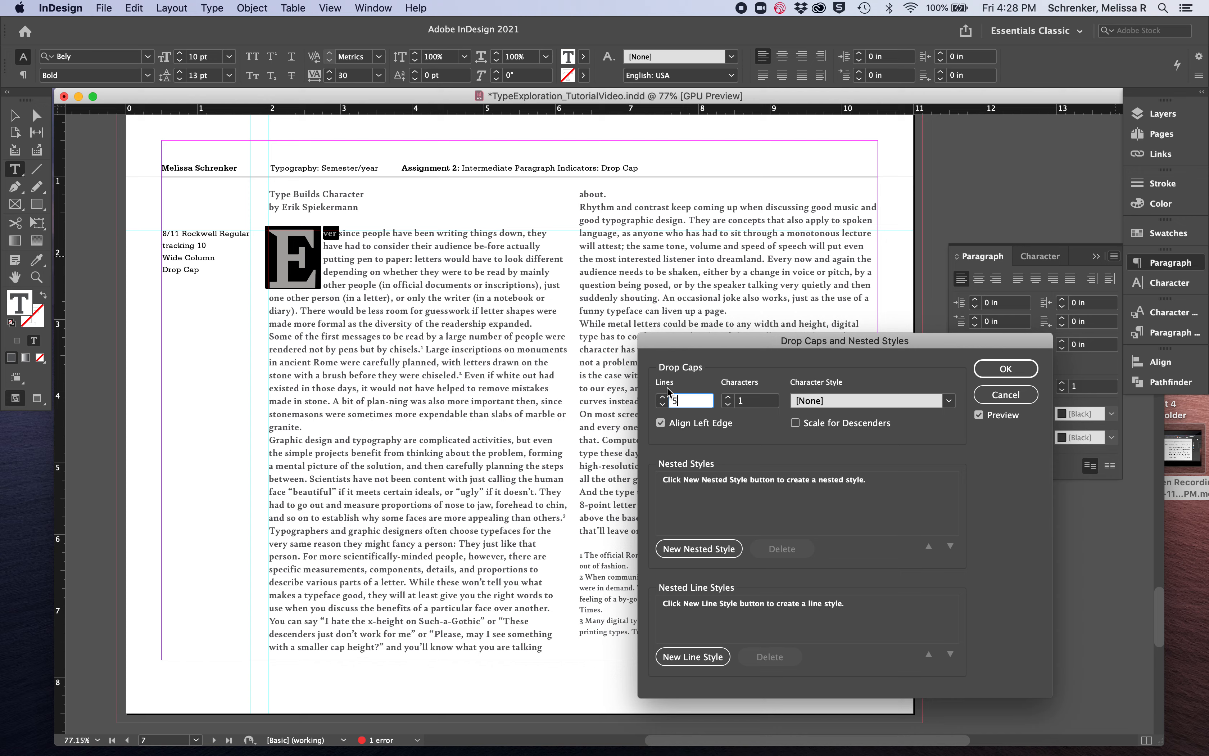
left_click(662, 403)
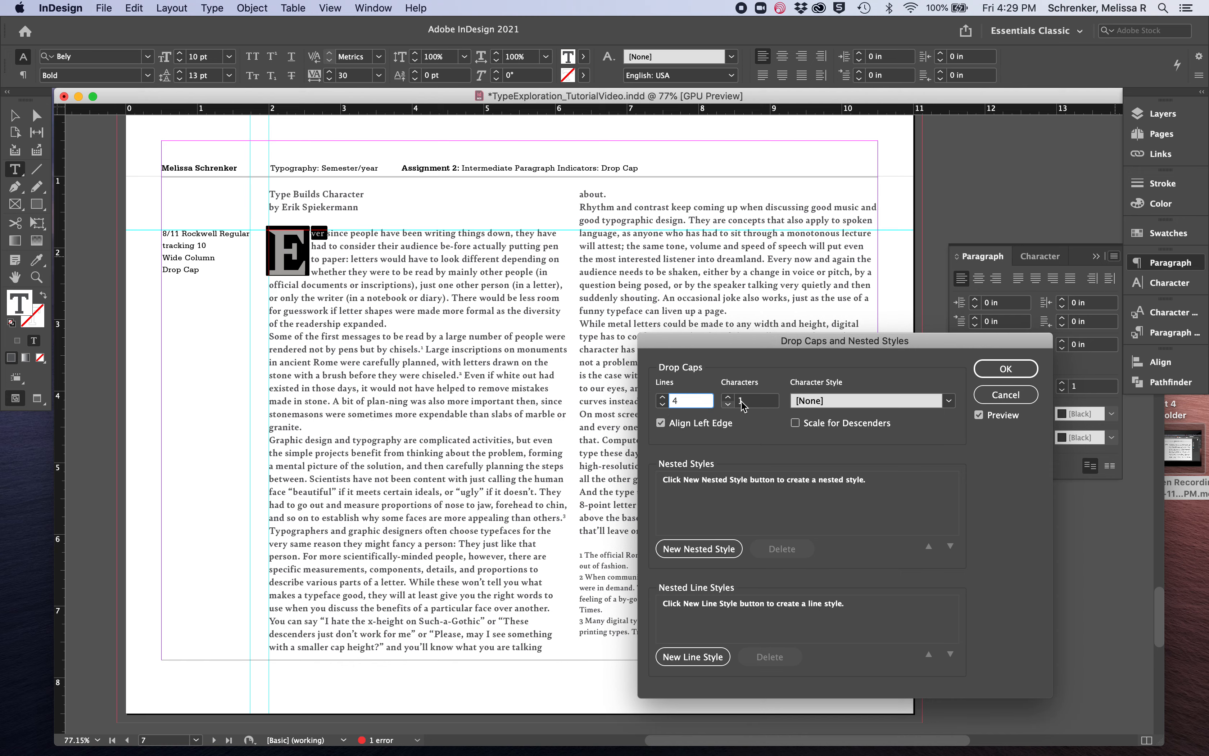
left_click(1031, 374)
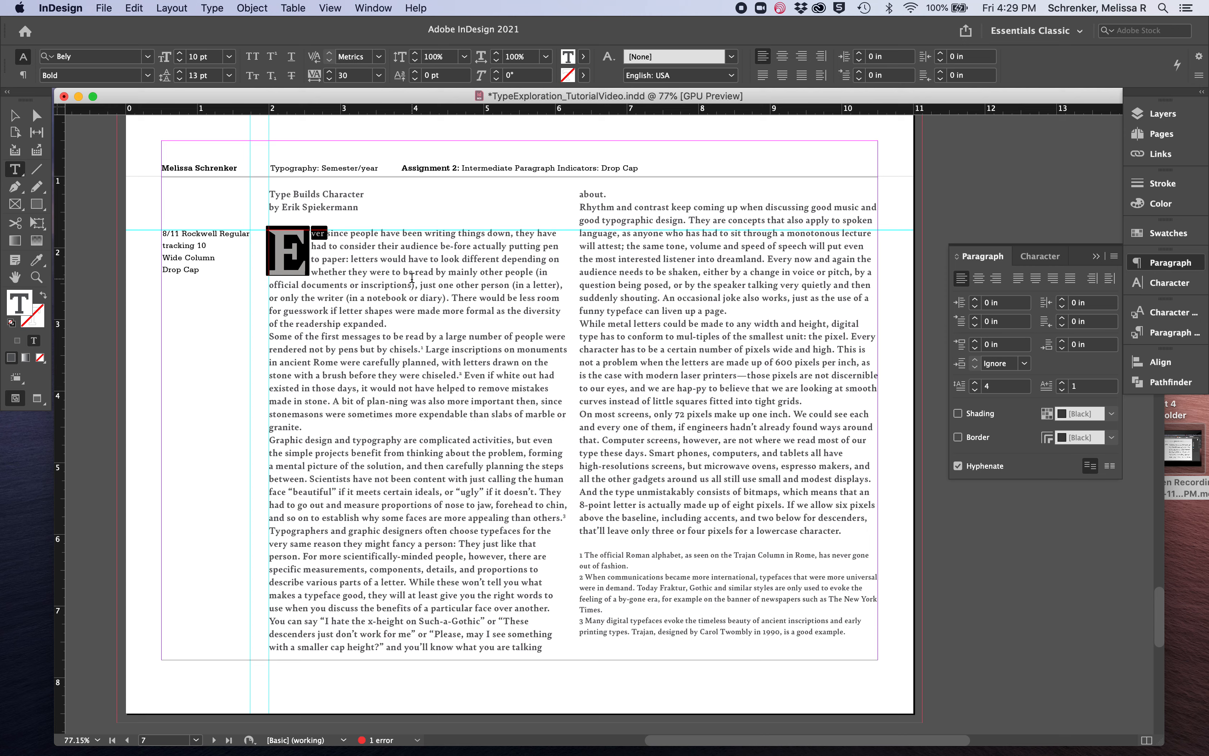
Enlarge the title "Type Builds Character" on the Drop Cap page to 15 pt
left_click(412, 279)
triple_click(328, 194)
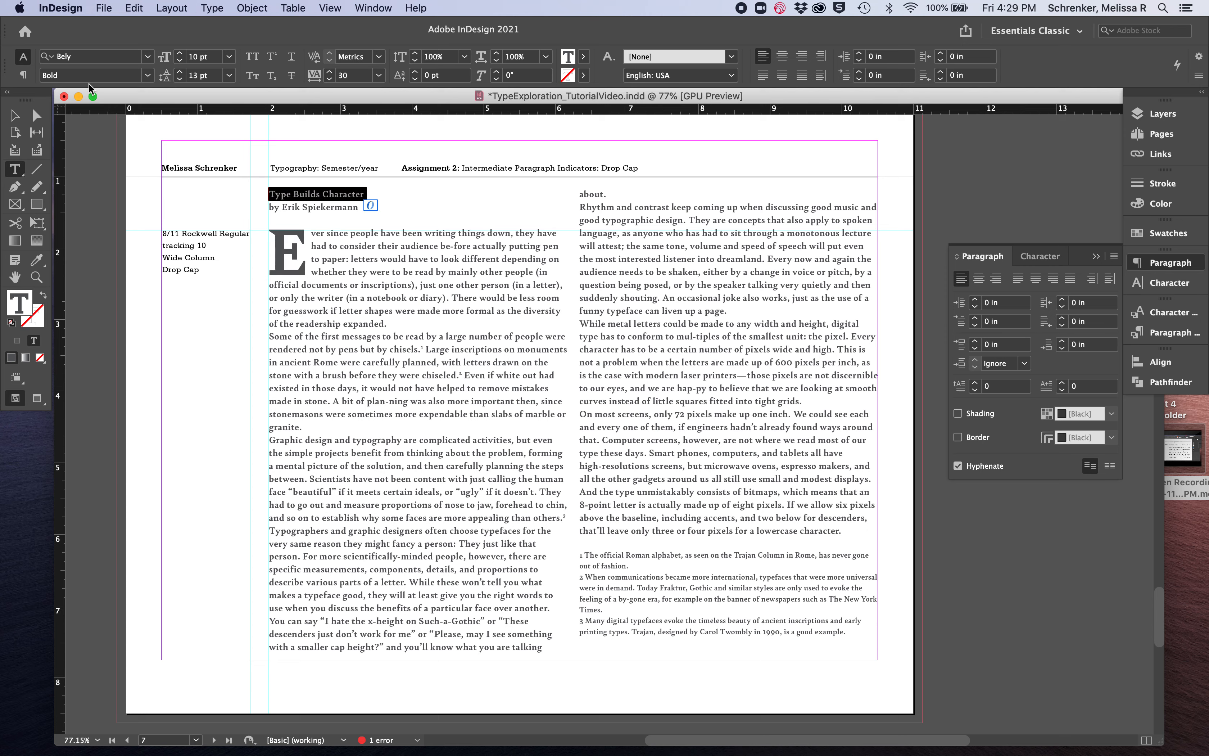
left_click(179, 53)
left_click(180, 52)
left_click(180, 52)
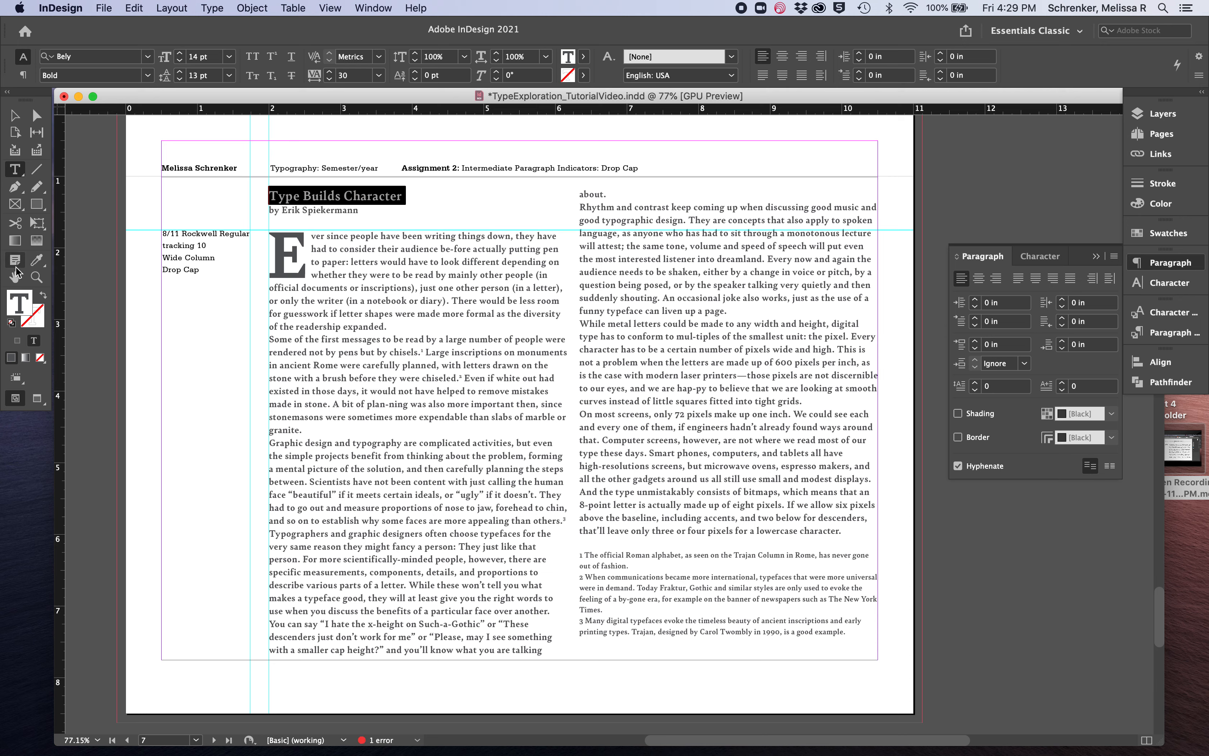
left_click(331, 210)
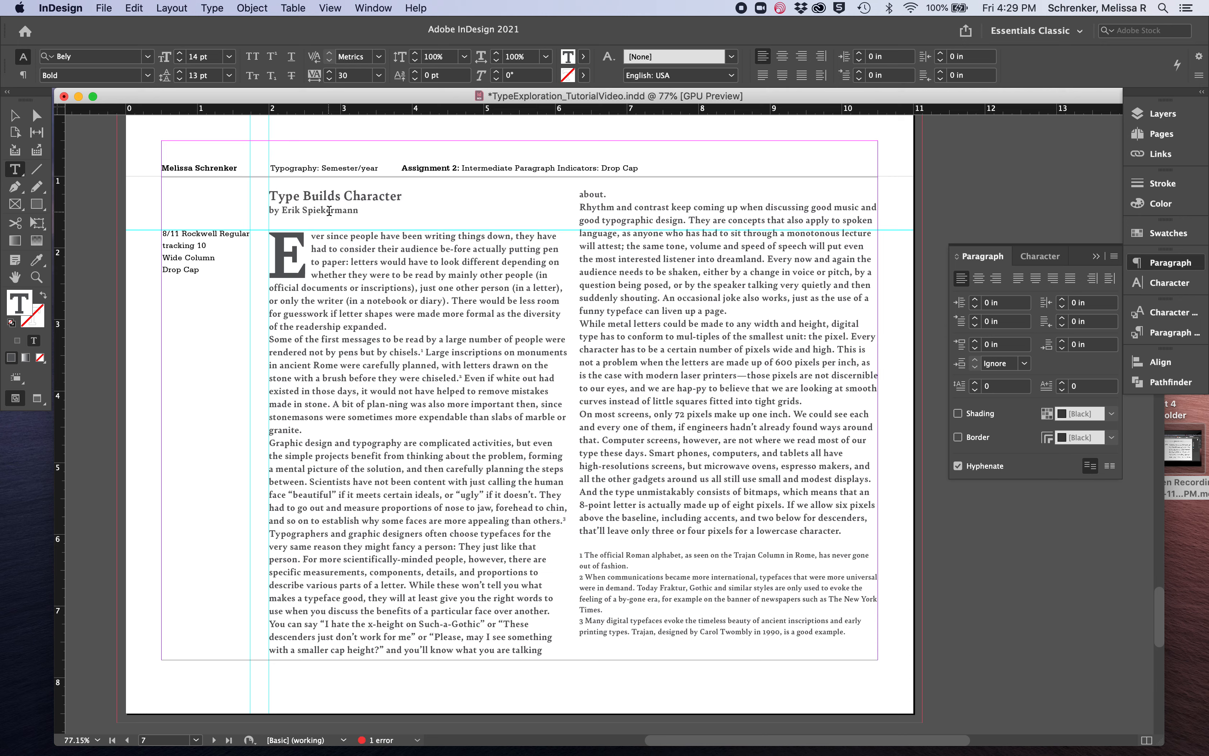
triple_click(328, 200)
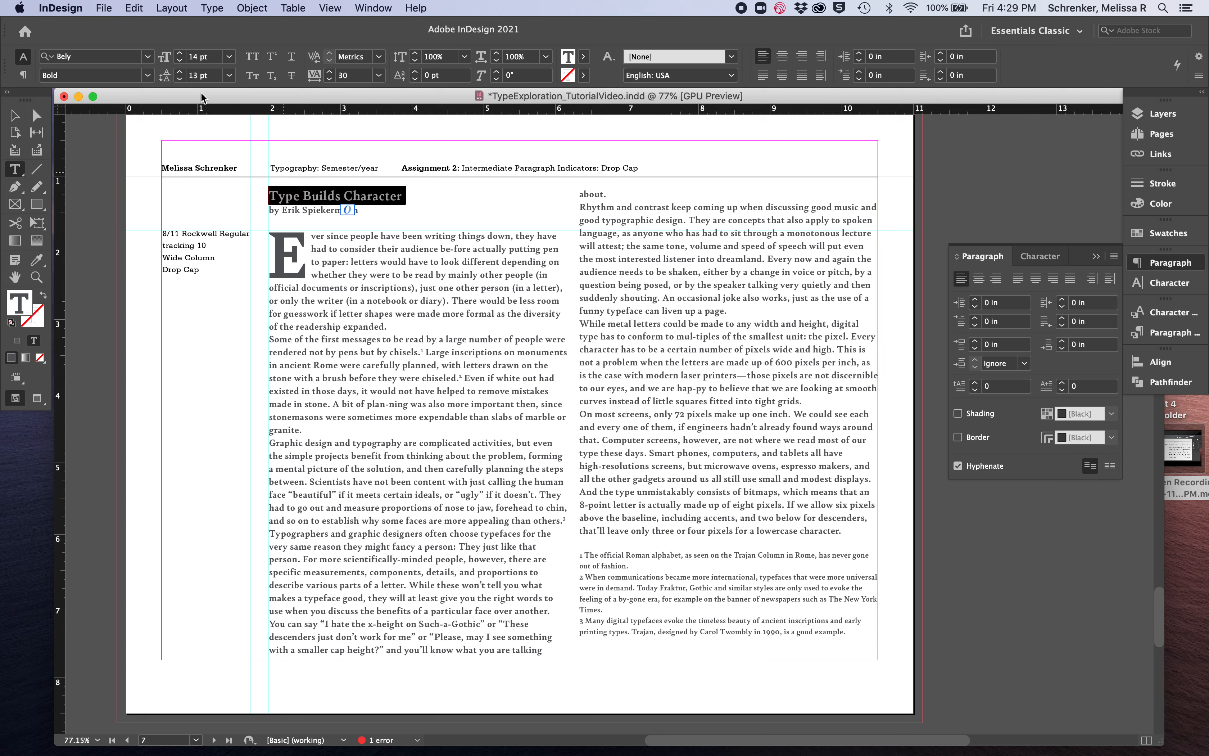
left_click(179, 53)
left_click(324, 299)
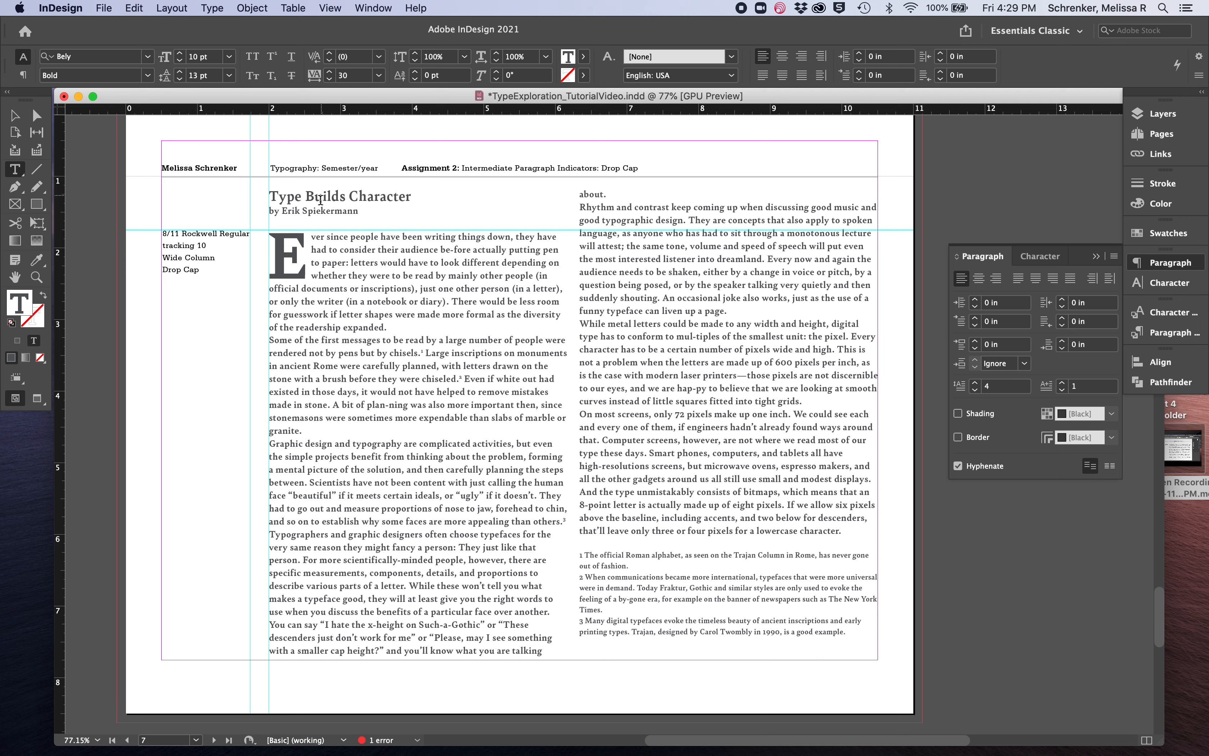
Make the title and byline on the Drop Cap page span 2 columns
right_click(272, 193)
left_click(296, 181)
left_click_drag(270, 195, 345, 221)
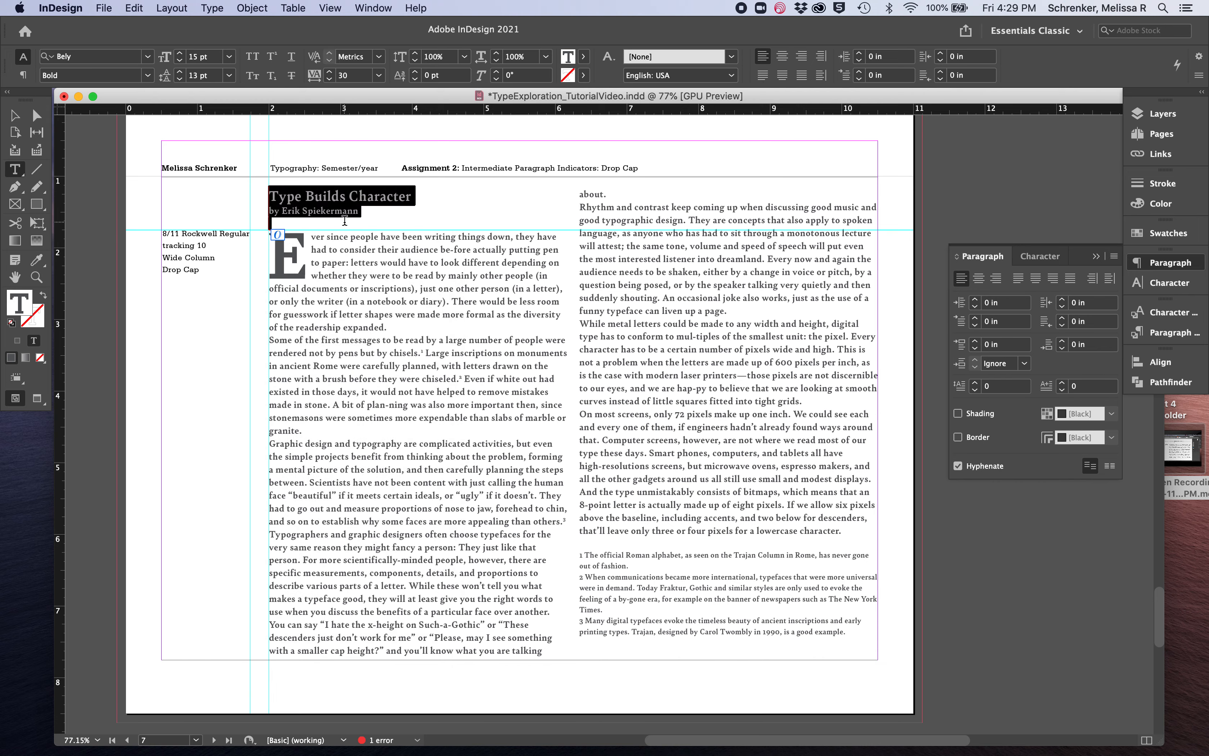
left_click(23, 75)
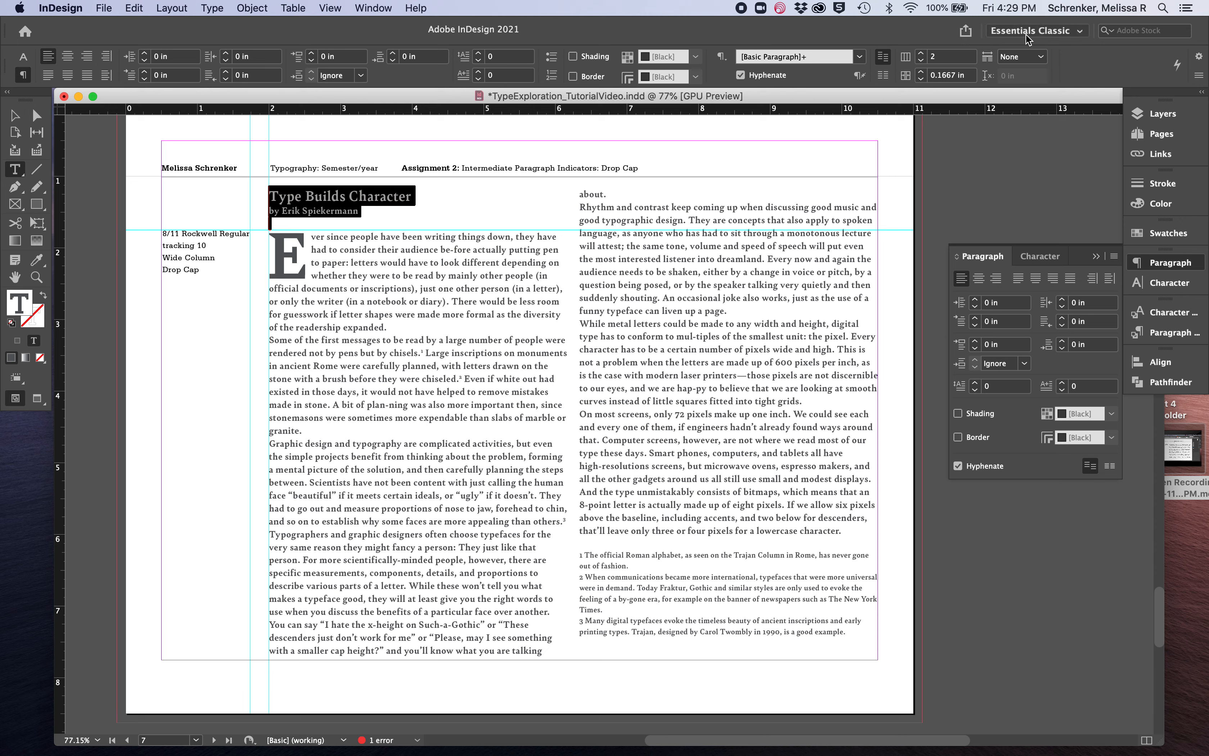
left_click(1021, 56)
left_click(1023, 107)
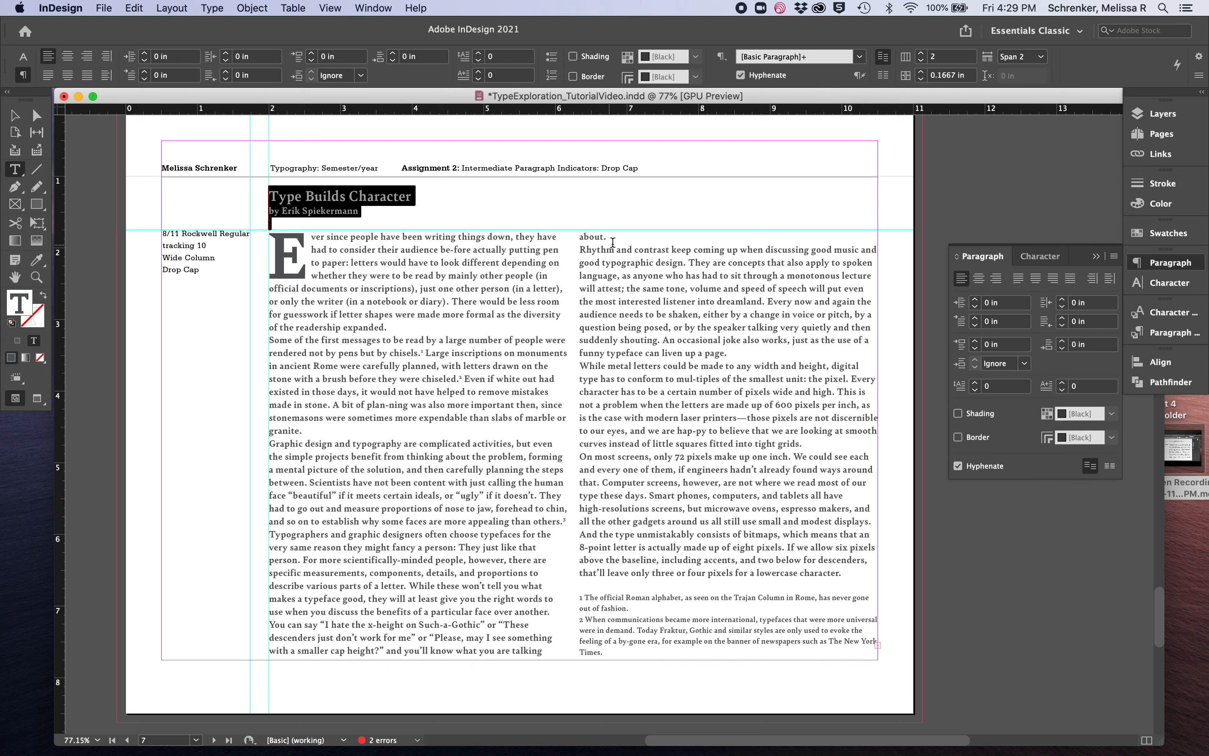
left_click(444, 331)
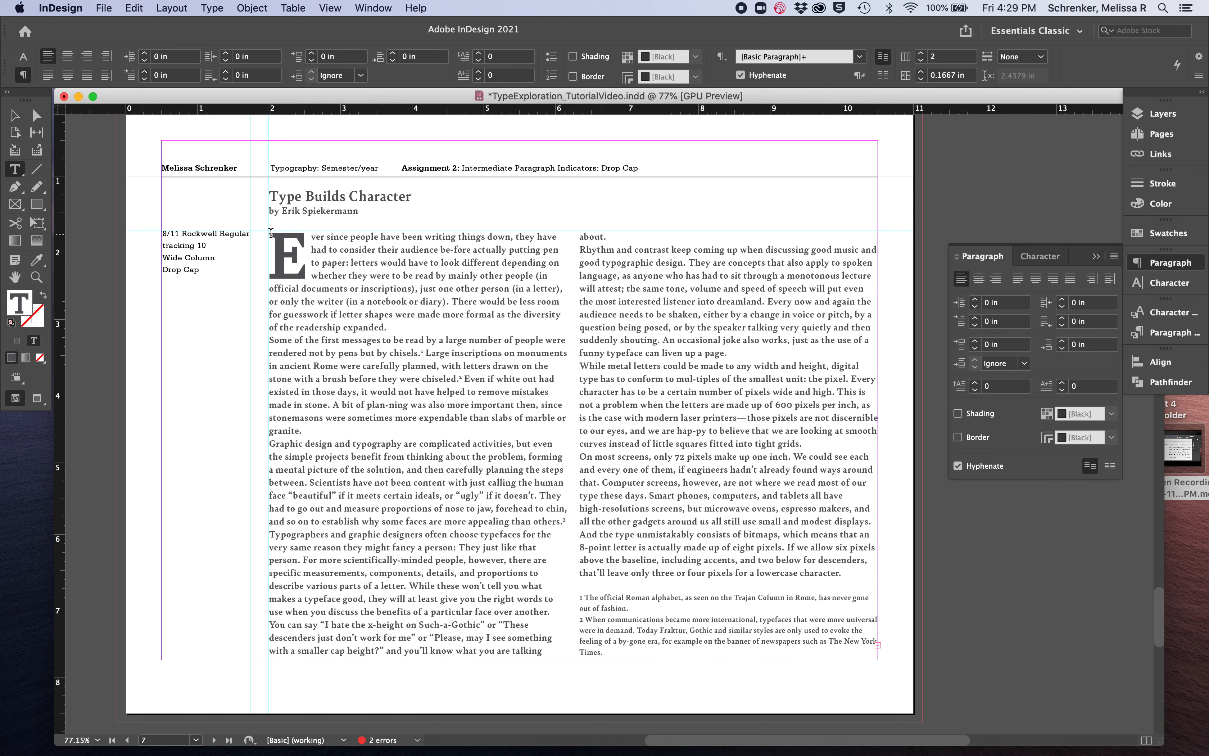
left_click_drag(271, 233, 856, 572)
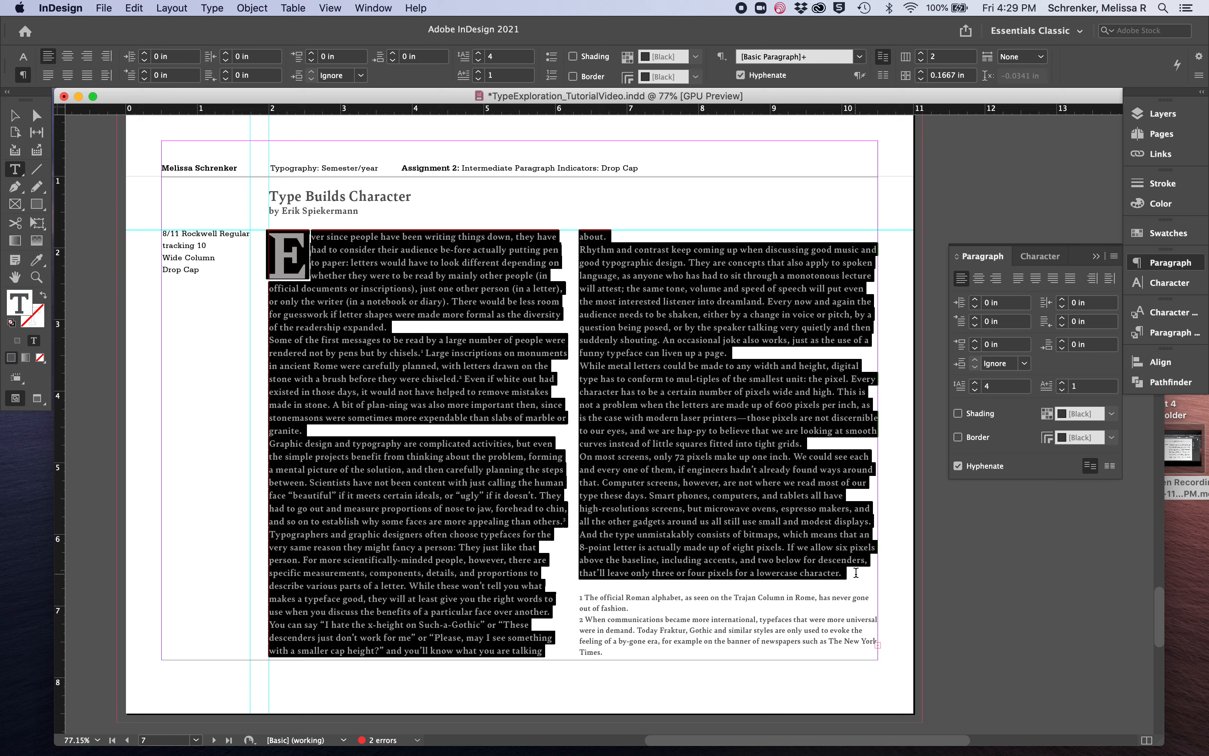
left_click(338, 288)
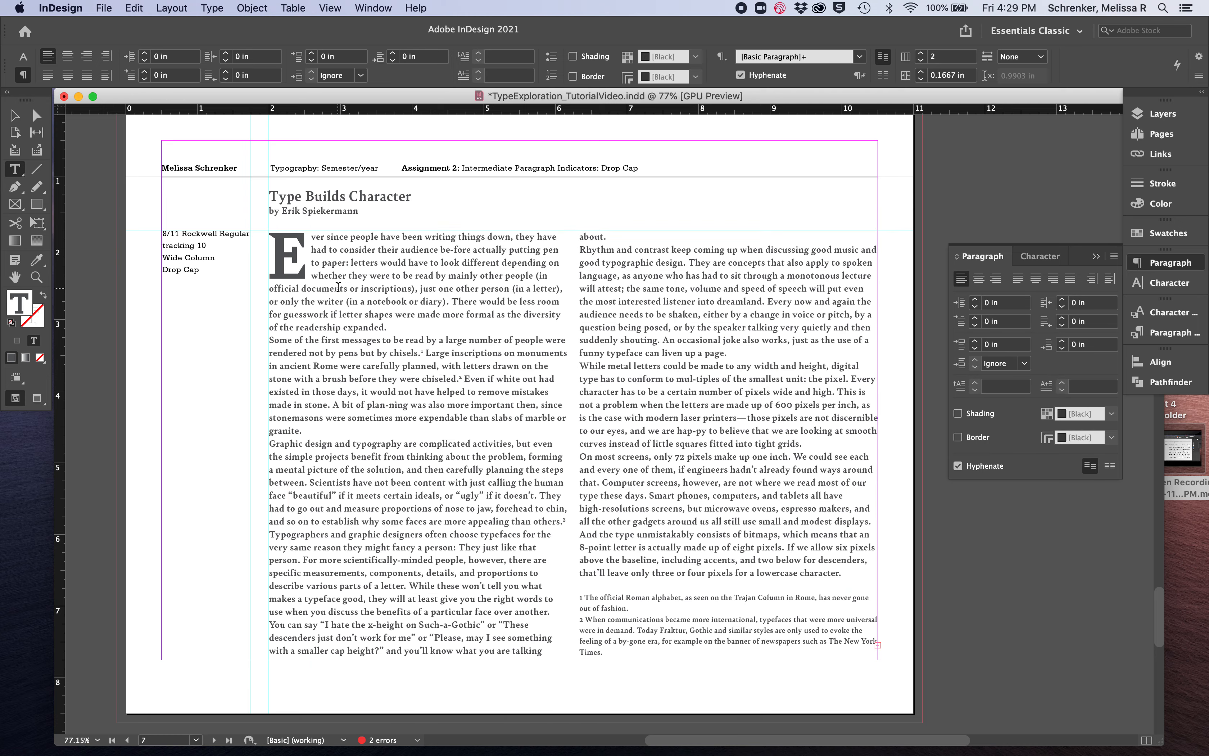
left_click(23, 57)
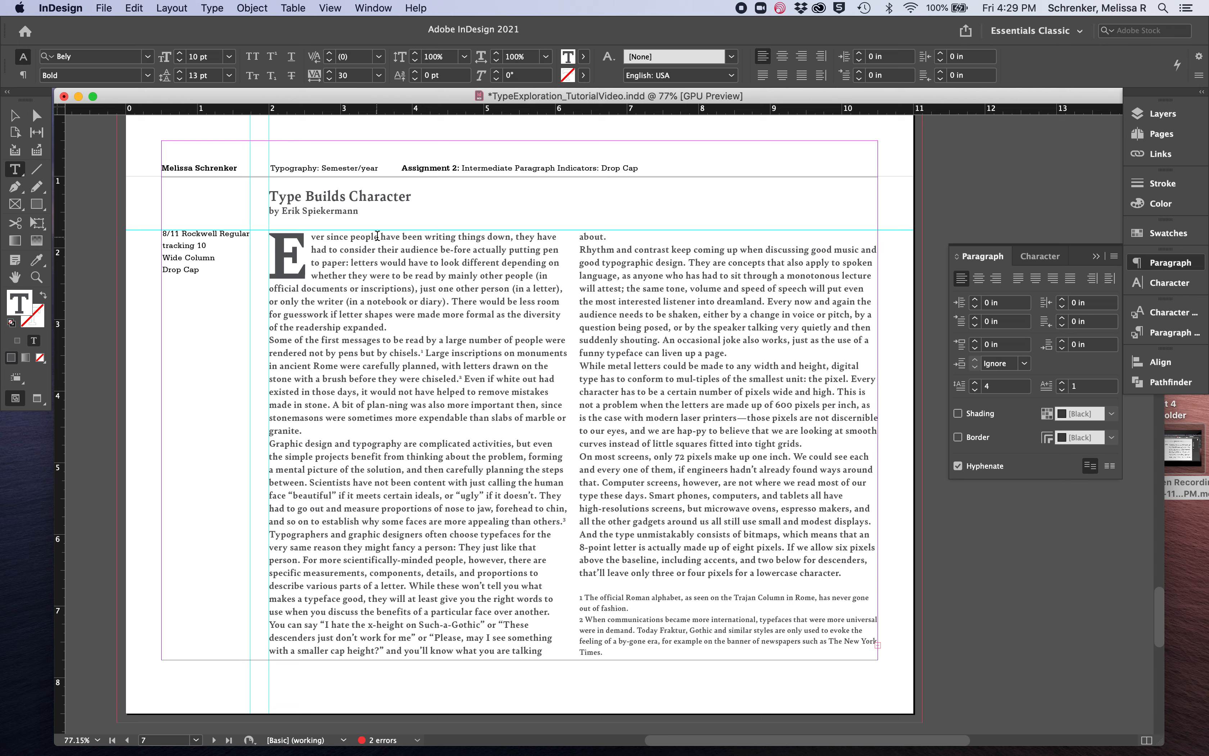
left_click(375, 286)
Extend the Drop Cap page's text frame downward past the margin to a height of about 7.1 in
left_click(14, 116)
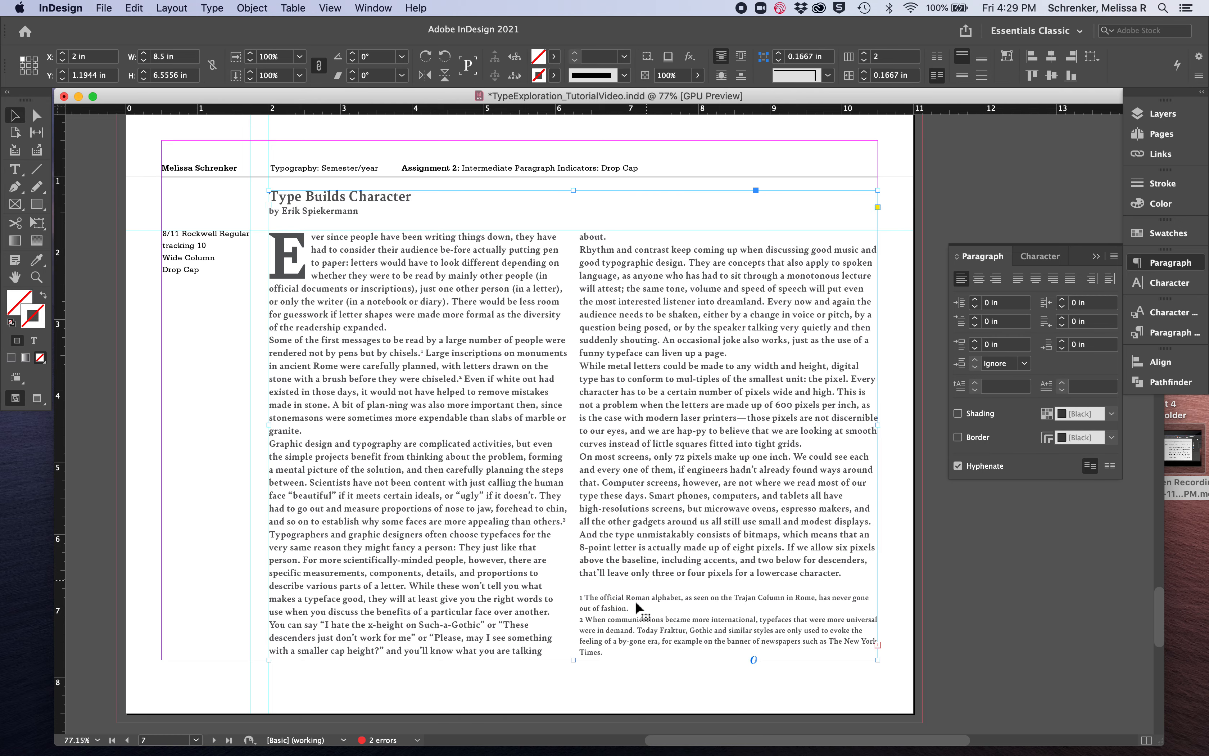
left_click_drag(573, 659, 575, 698)
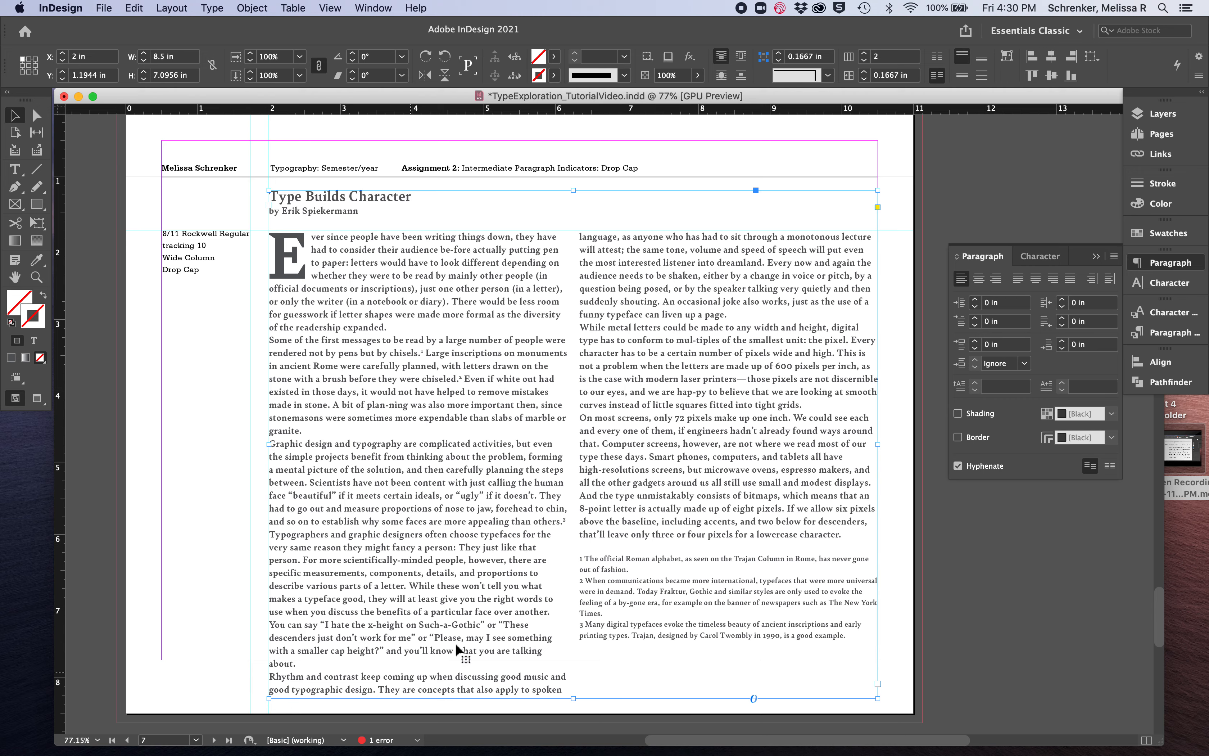
Set all the body text on the Drop Cap page to 9 pt with 12 pt leading
double_click(850, 533)
left_click_drag(848, 535, 276, 259)
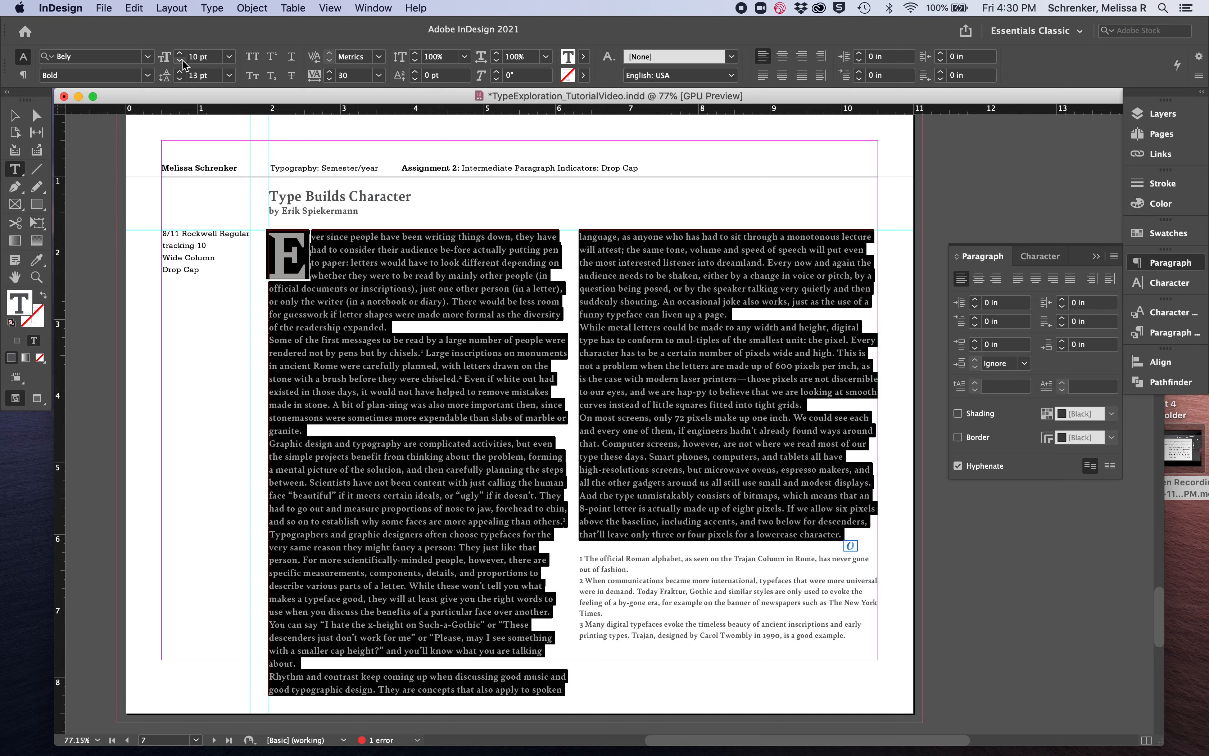
left_click(180, 60)
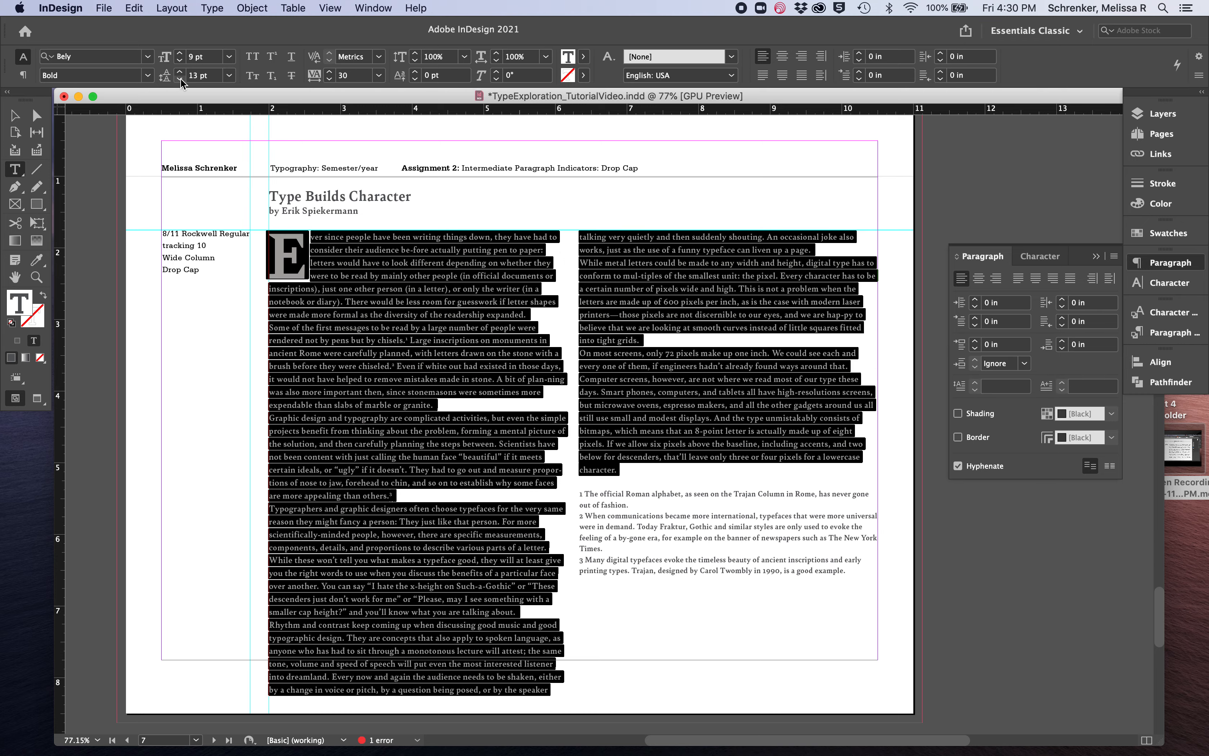
left_click(179, 79)
left_click(373, 299)
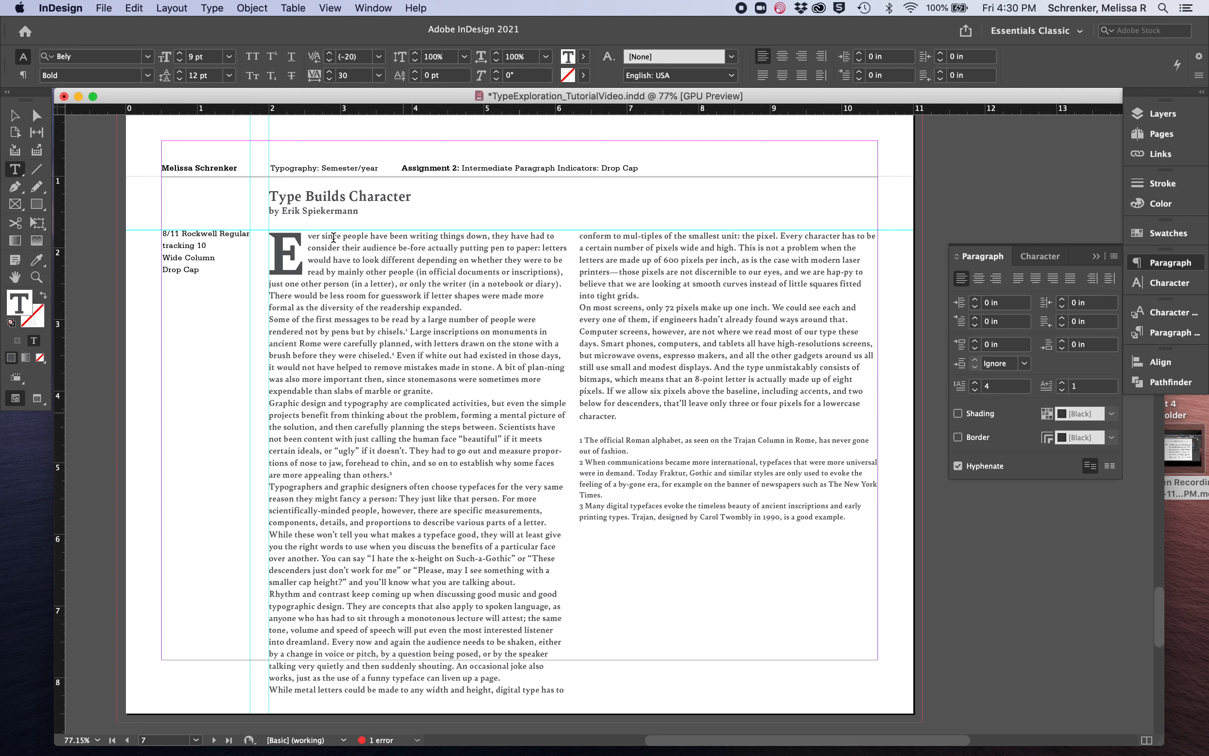
Add p6 (0.0833 in) of space before every body paragraph on the Drop Cap page
left_click_drag(268, 237, 795, 417)
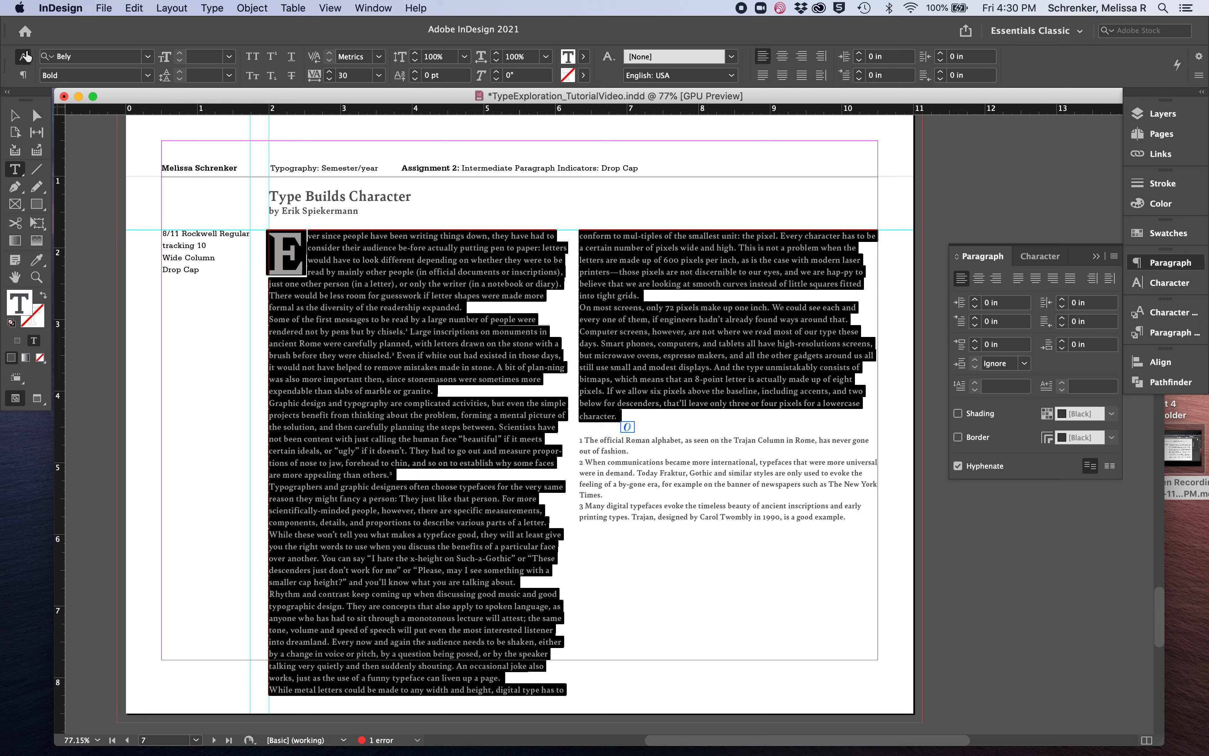
left_click(24, 76)
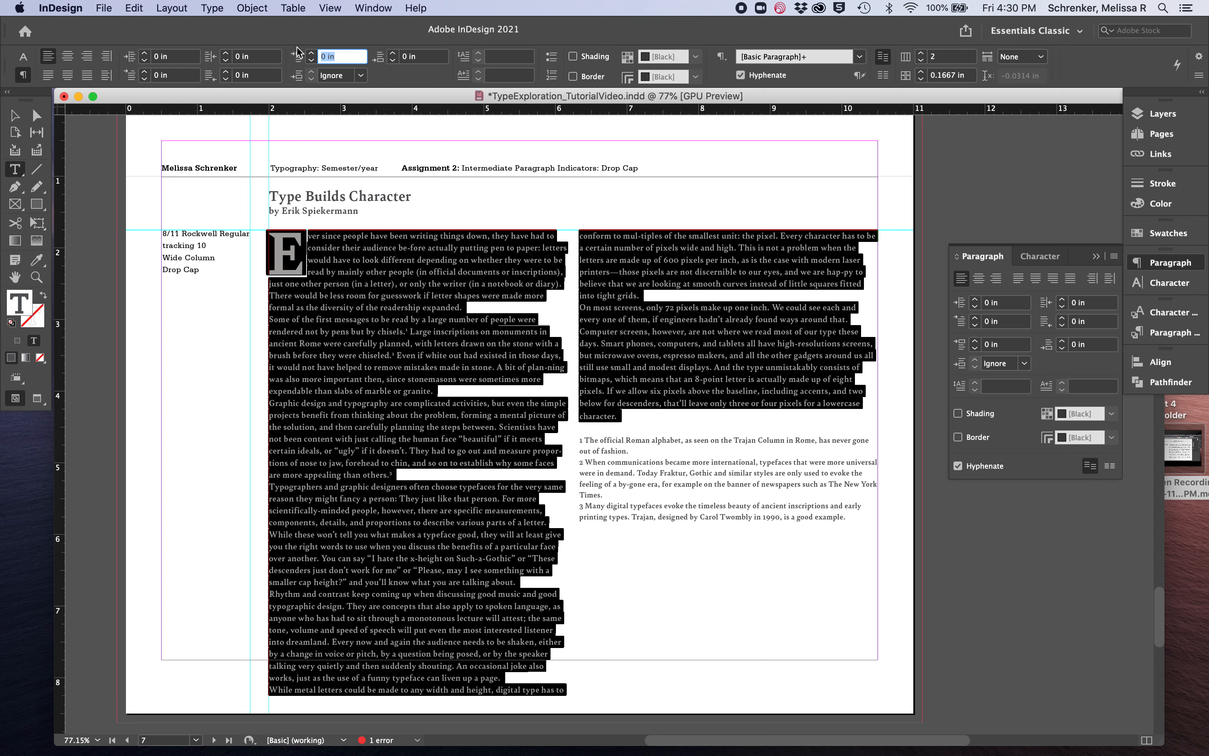
type("p6")
key("Return")
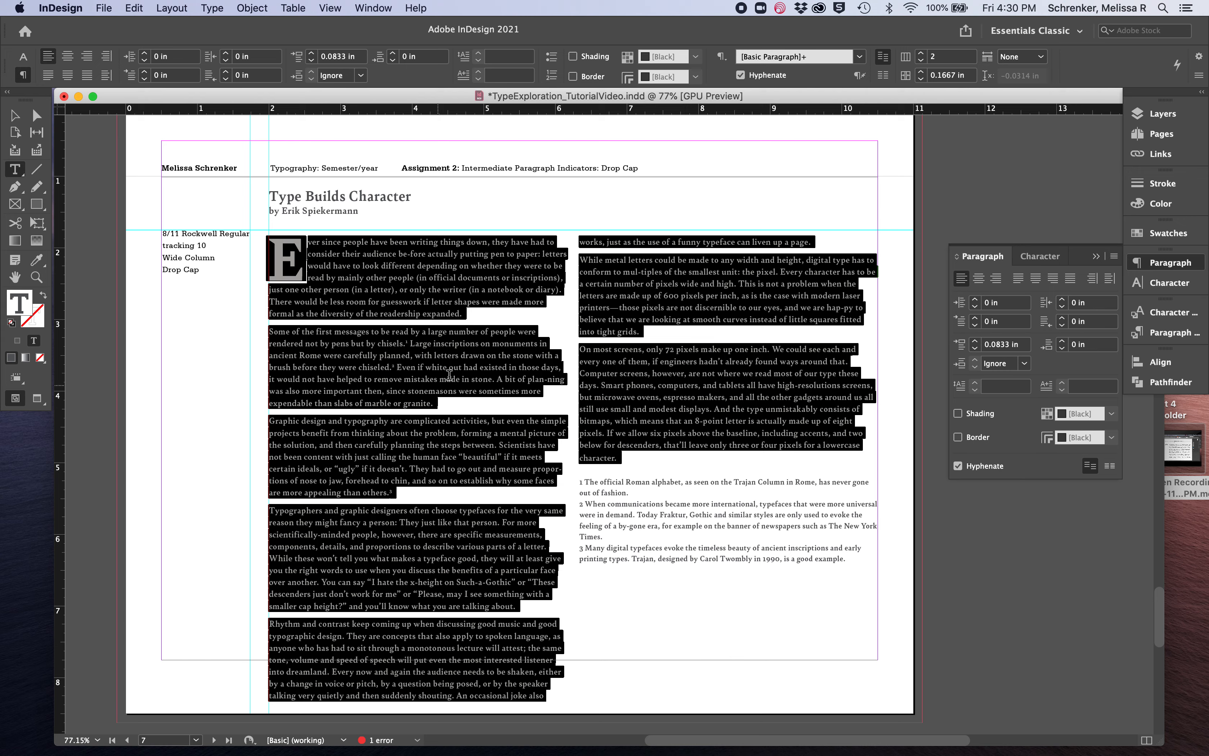
Join the byline onto the same line as the title "Type Builds Character" on the Drop Cap page
left_click(421, 331)
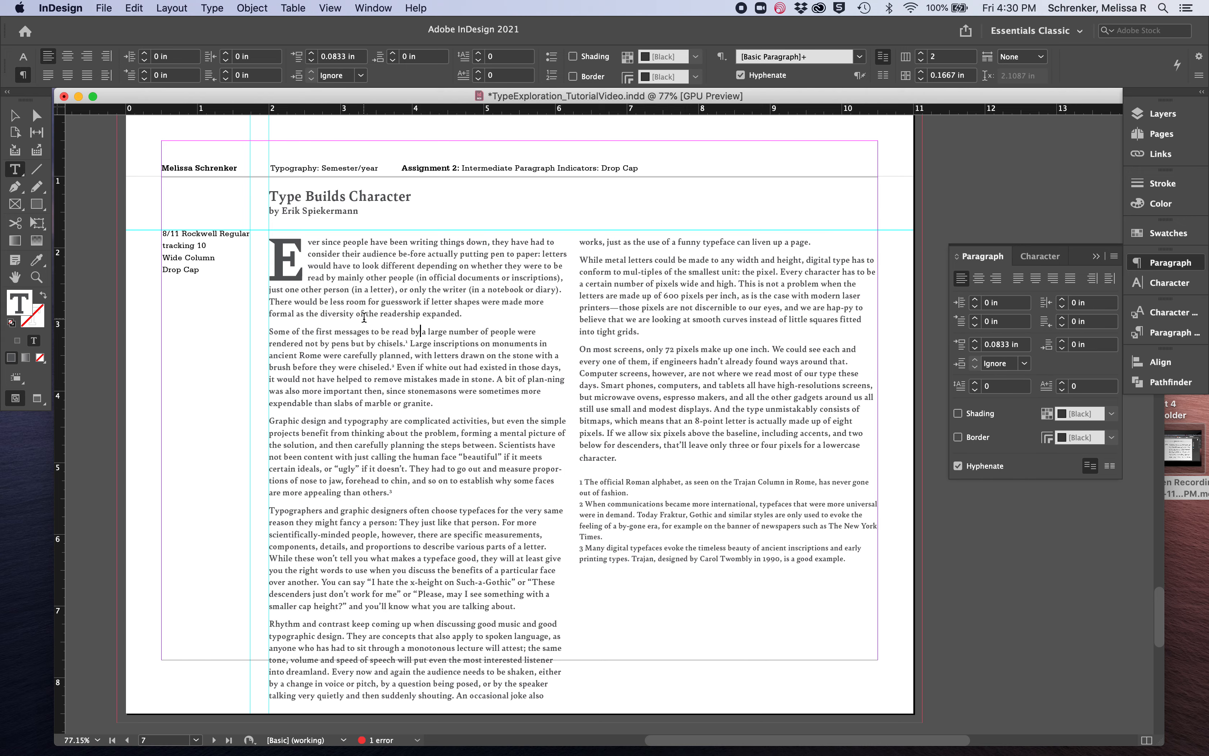
left_click(21, 119)
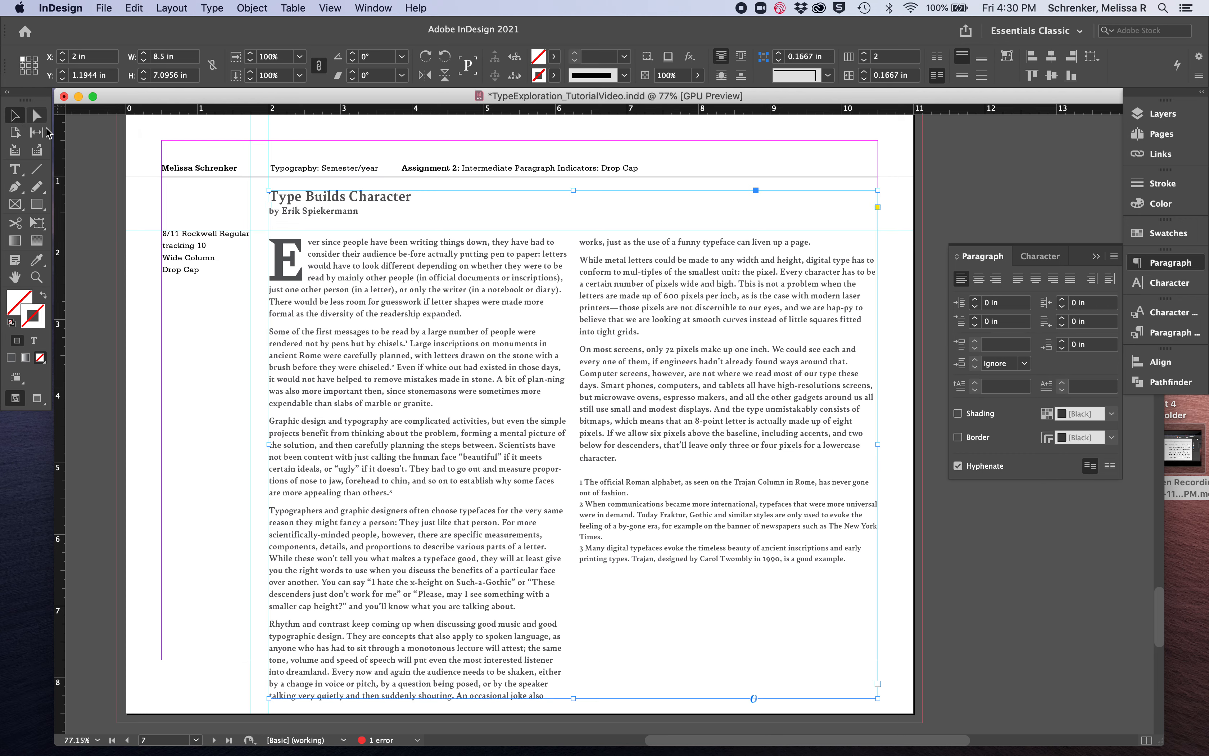
double_click(269, 211)
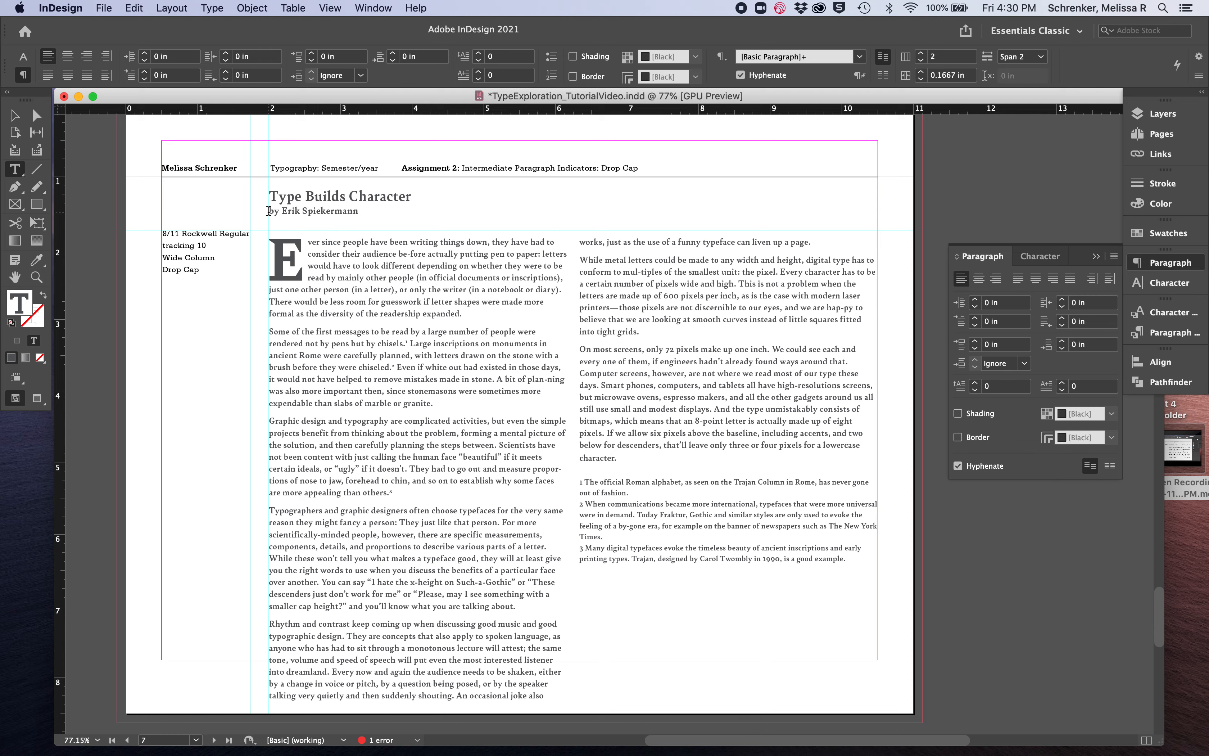
key("BackSpace")
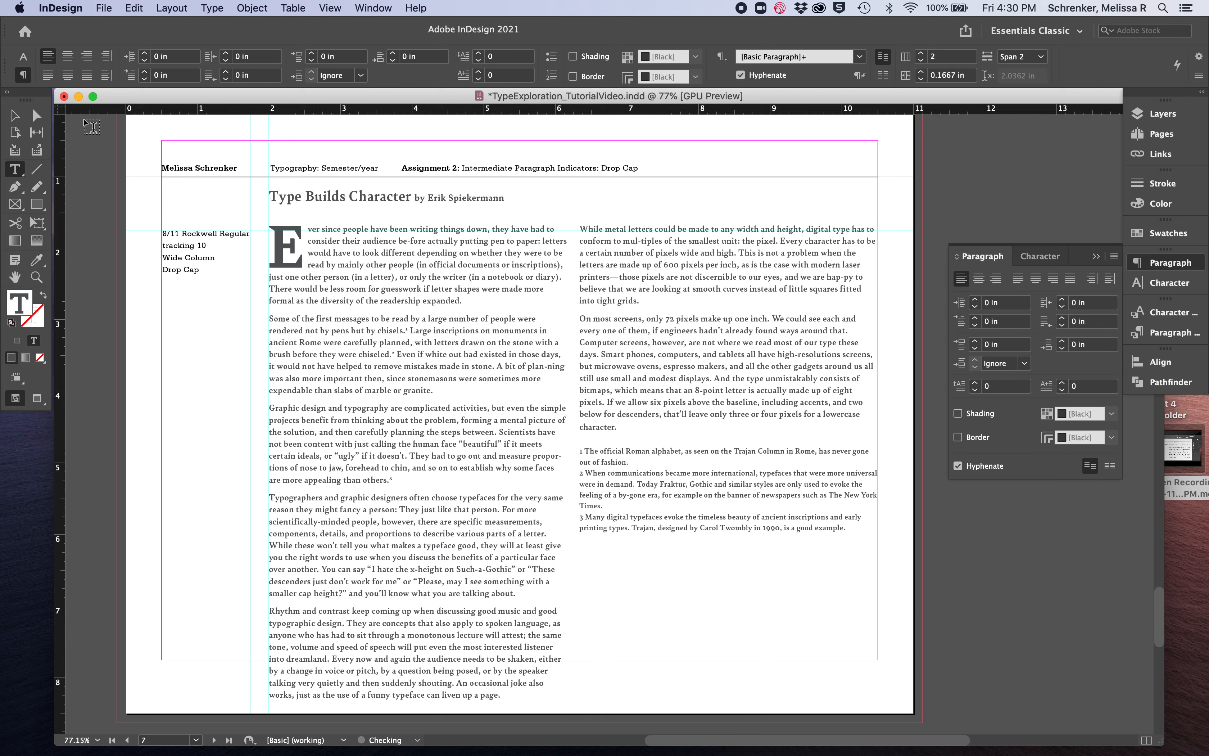
Nudge the Drop Cap page's text frame down to Y 1.25 in and shorten it to the bottom margin, 6.5 in high
left_click(13, 116)
key("Down")
key("Down")
key("Down")
key("Down")
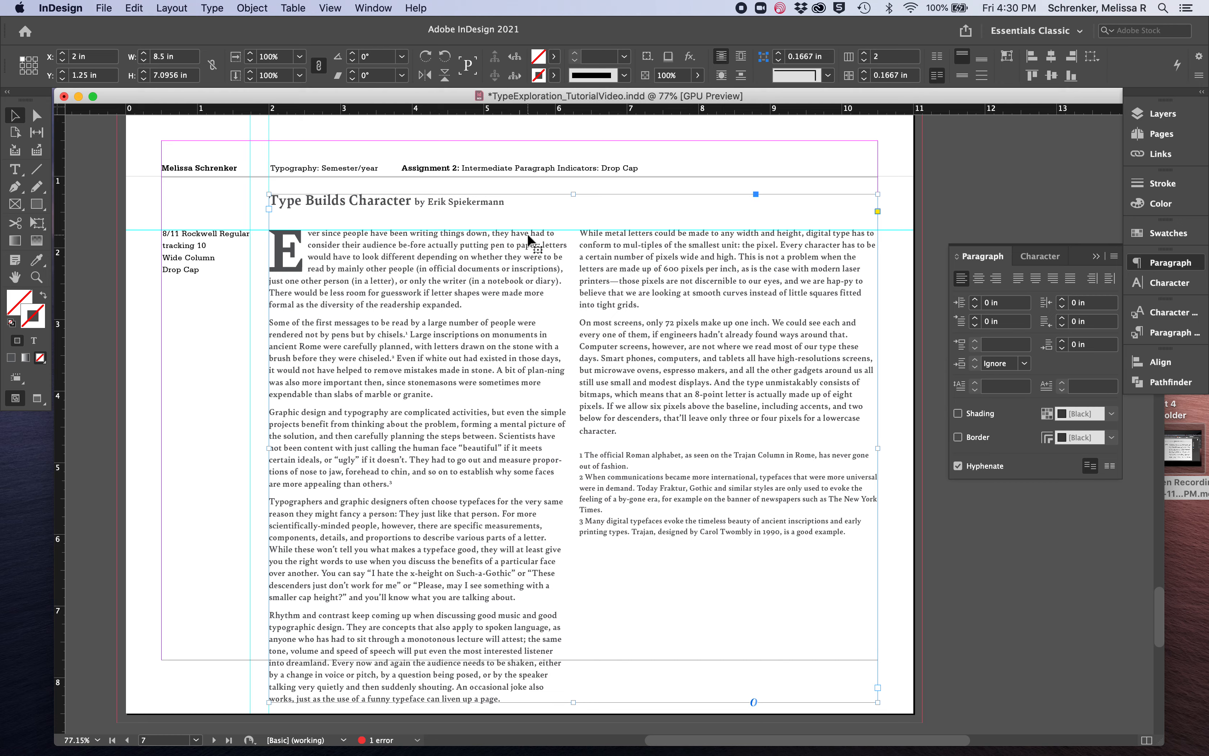
left_click_drag(573, 702, 575, 660)
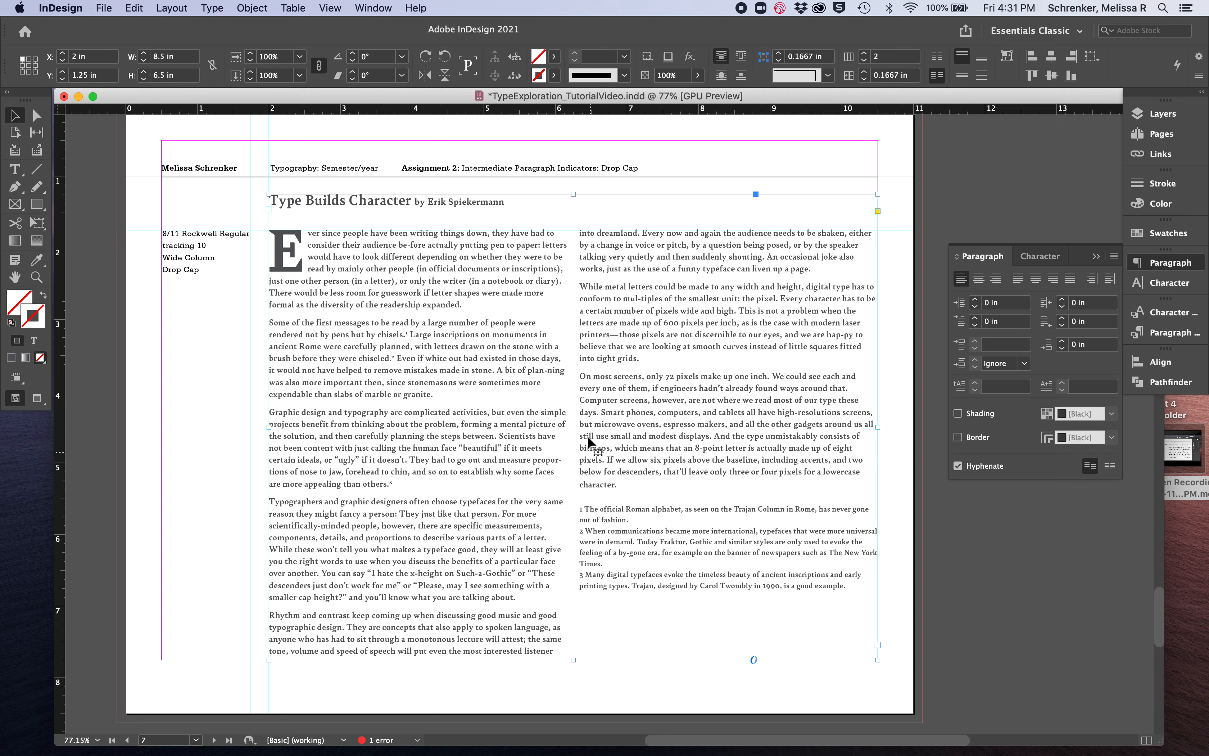
Set the tracking of the last body paragraph, starting "On most screens", to 20
double_click(619, 478)
left_click_drag(619, 482, 579, 376)
left_click(24, 56)
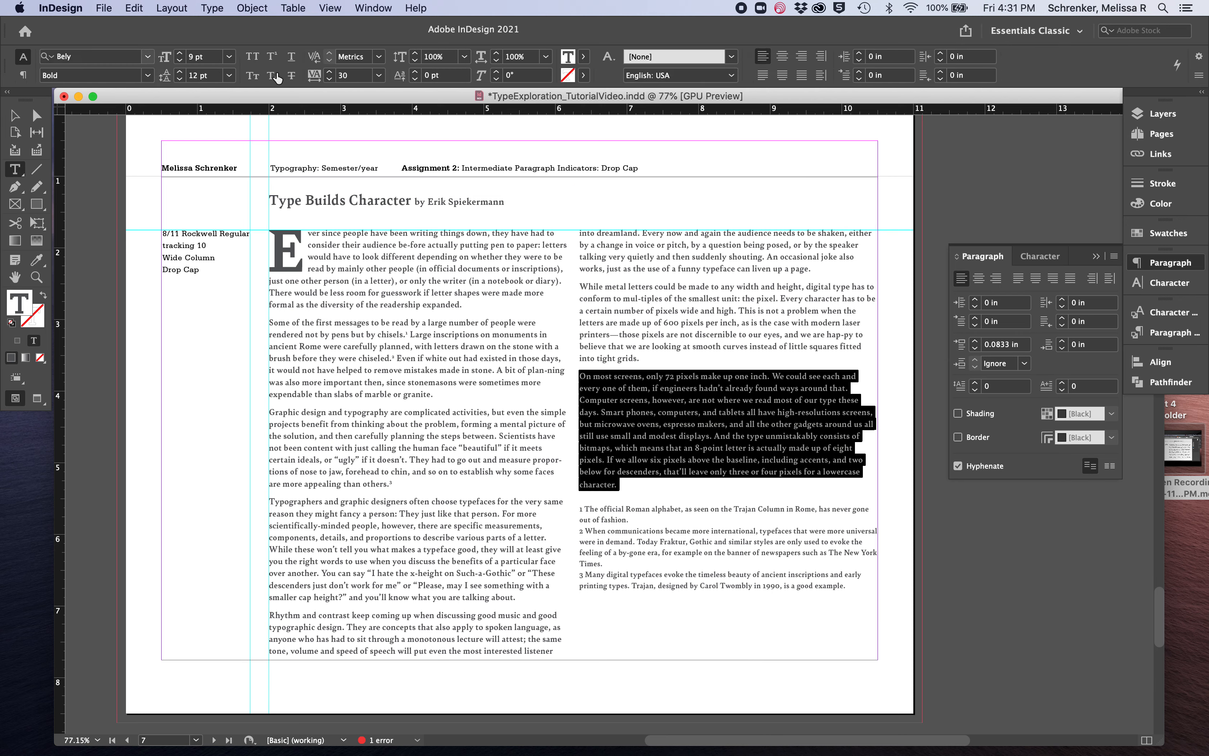
left_click(332, 79)
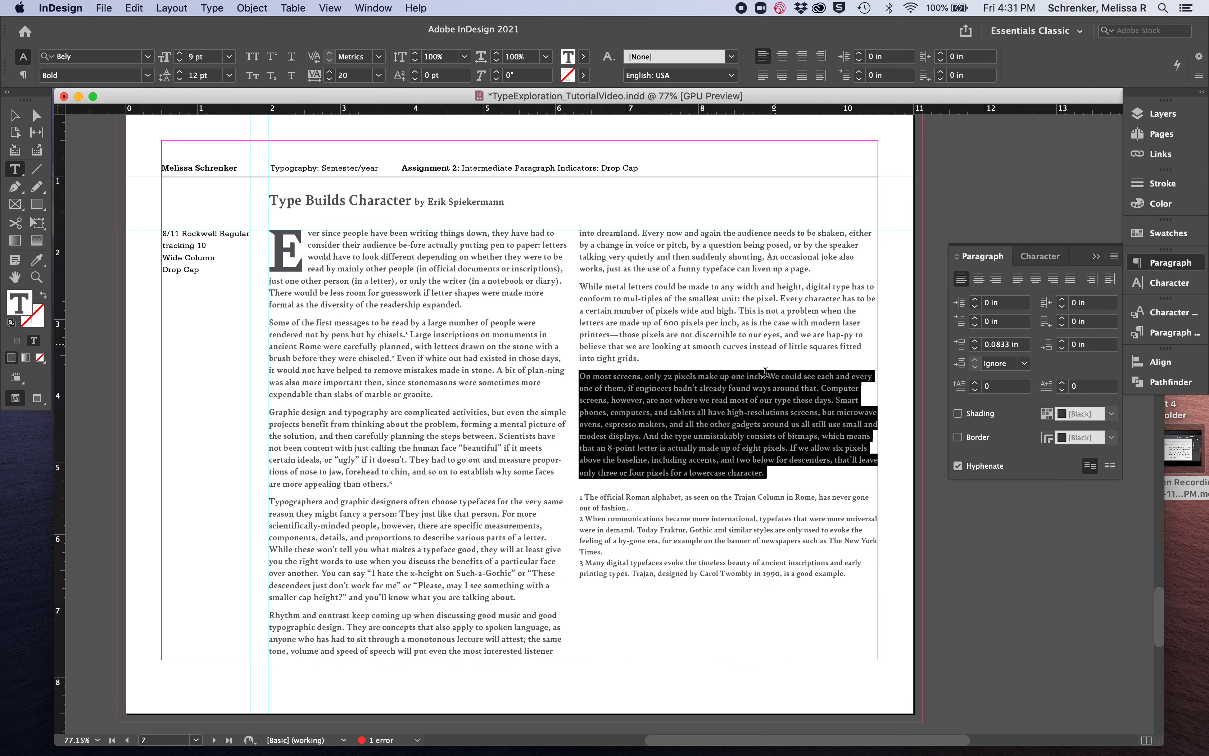
Adjust the tracking of the second footnote, settling on 40
left_click(598, 545)
left_click_drag(605, 550, 580, 518)
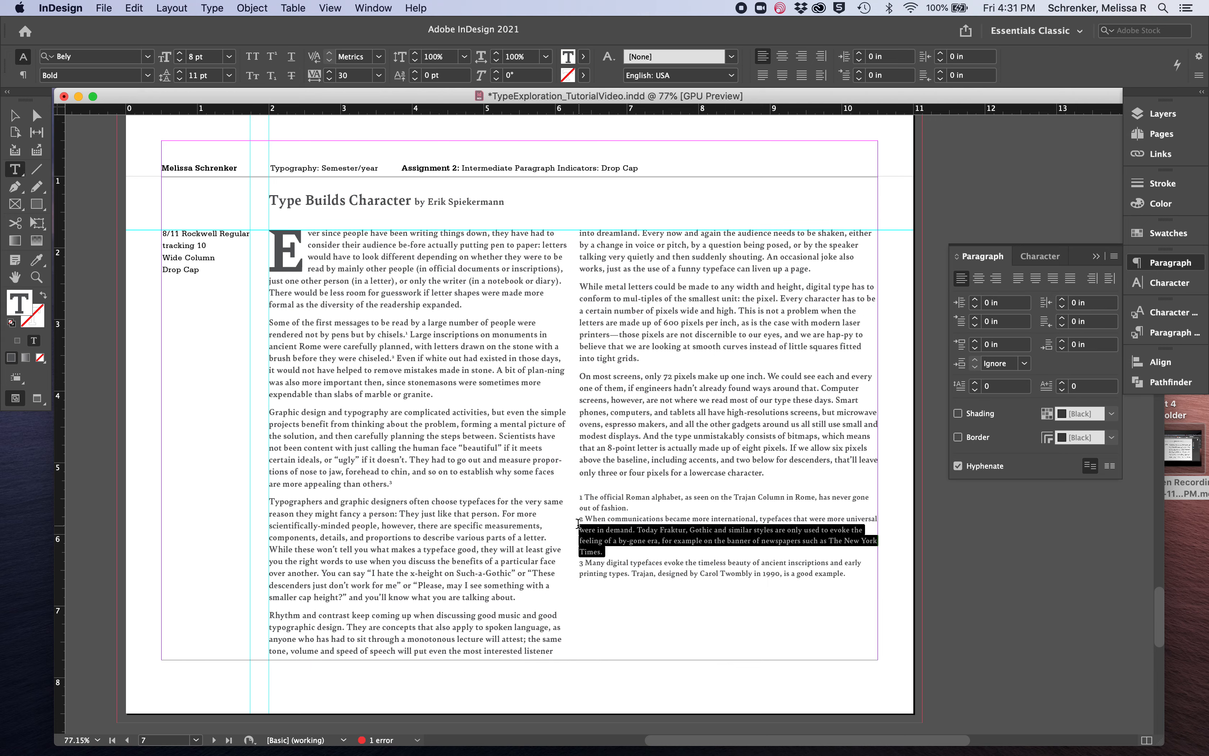
left_click(331, 78)
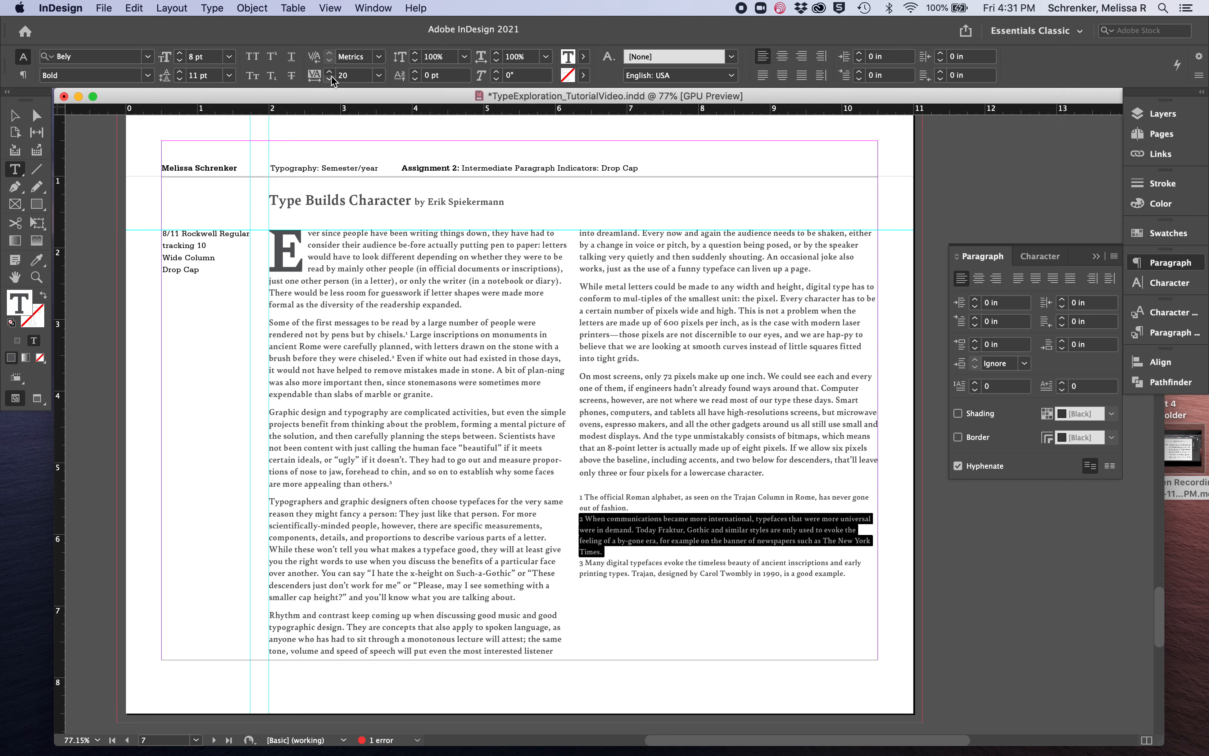
left_click(330, 71)
left_click(329, 71)
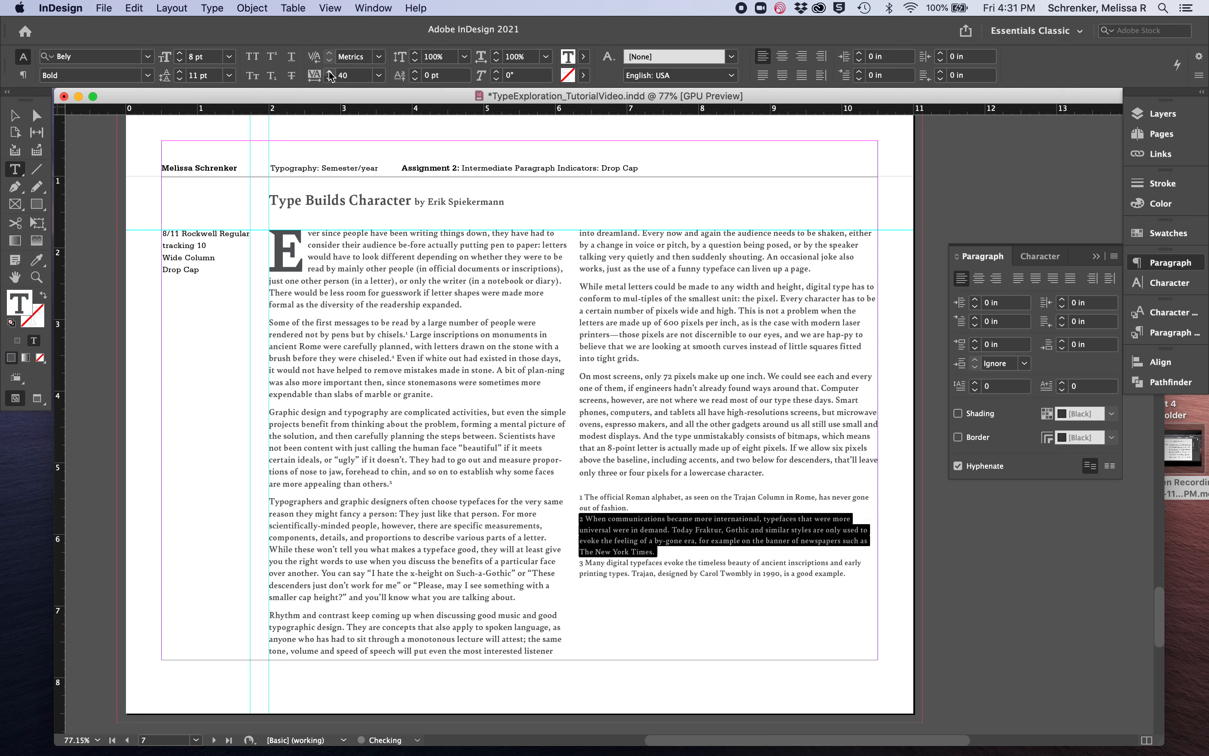
left_click(685, 522)
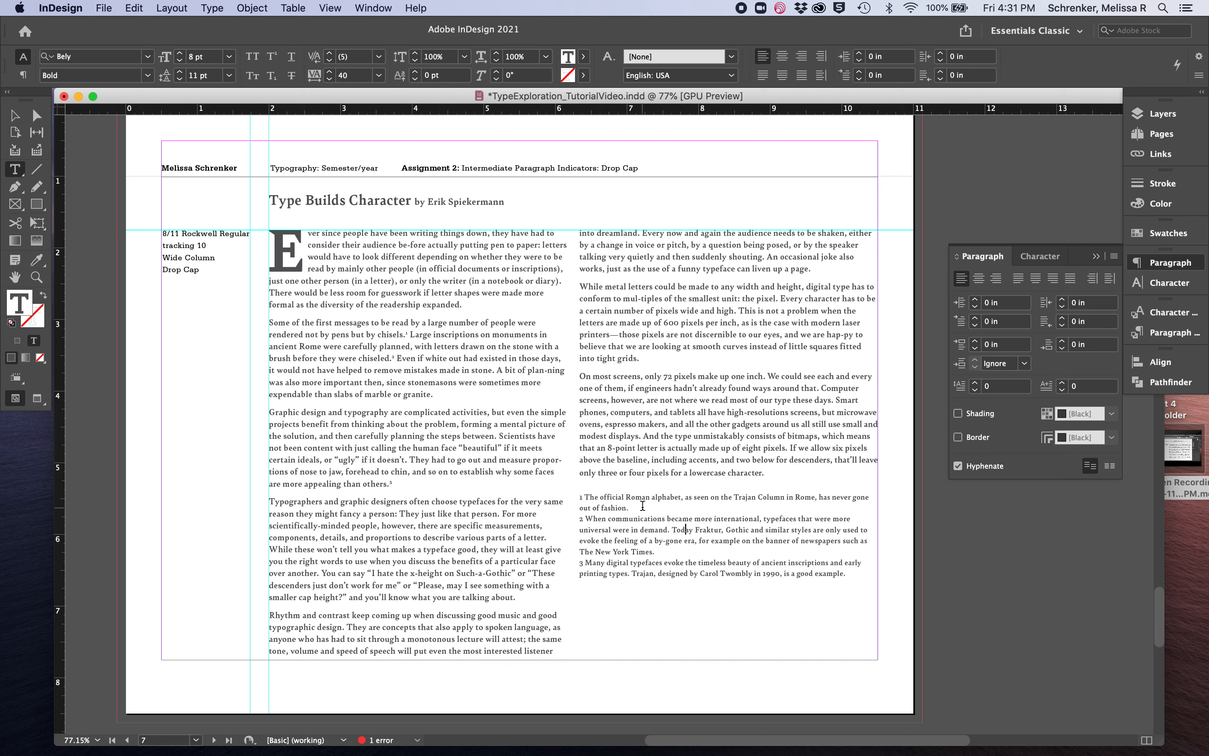
Add p5.5 (0.0764 in) of space before all three footnotes on the Drop Cap page
left_click(577, 515)
left_click_drag(578, 497, 898, 618)
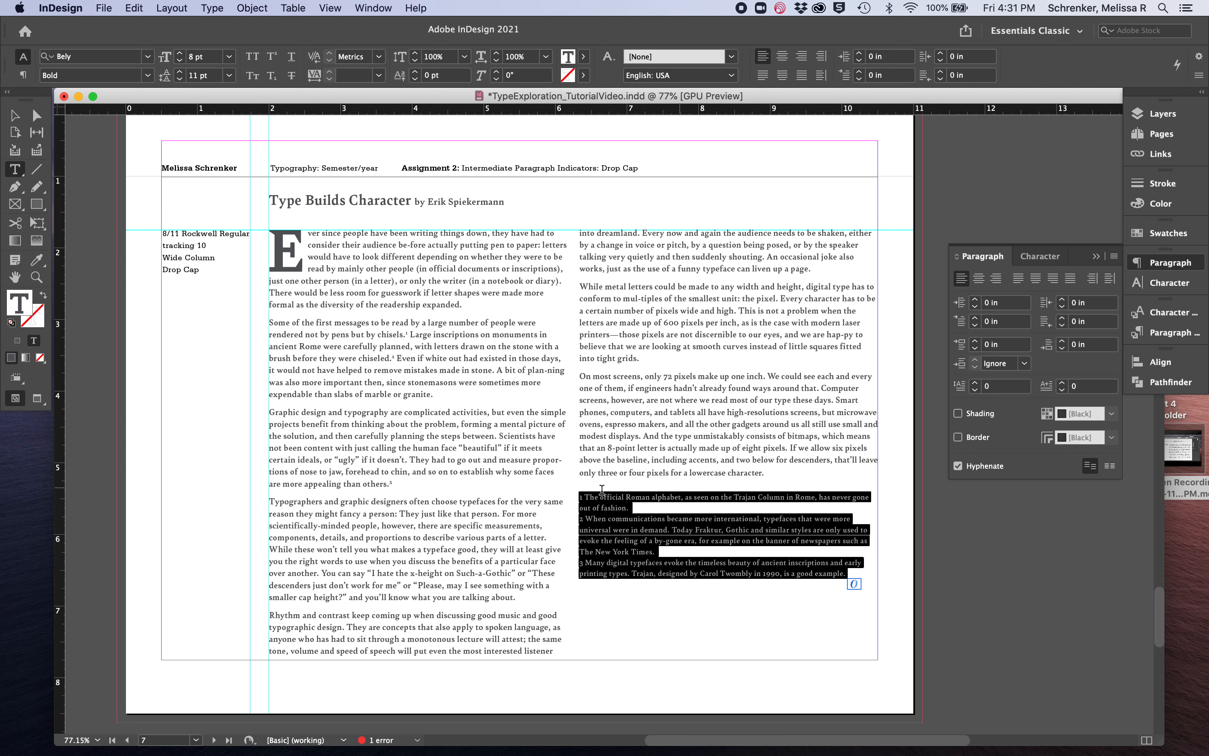
left_click(23, 76)
left_click(346, 56)
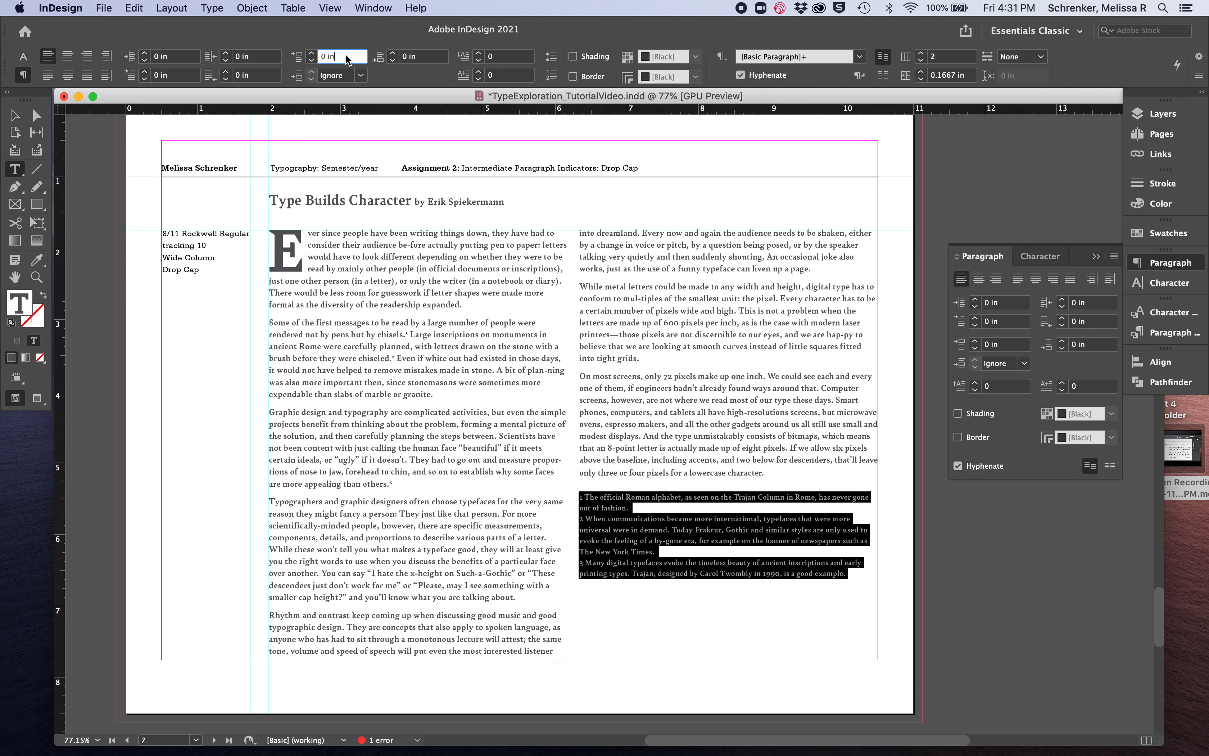
type("p5.5")
key("Return")
left_click(641, 555)
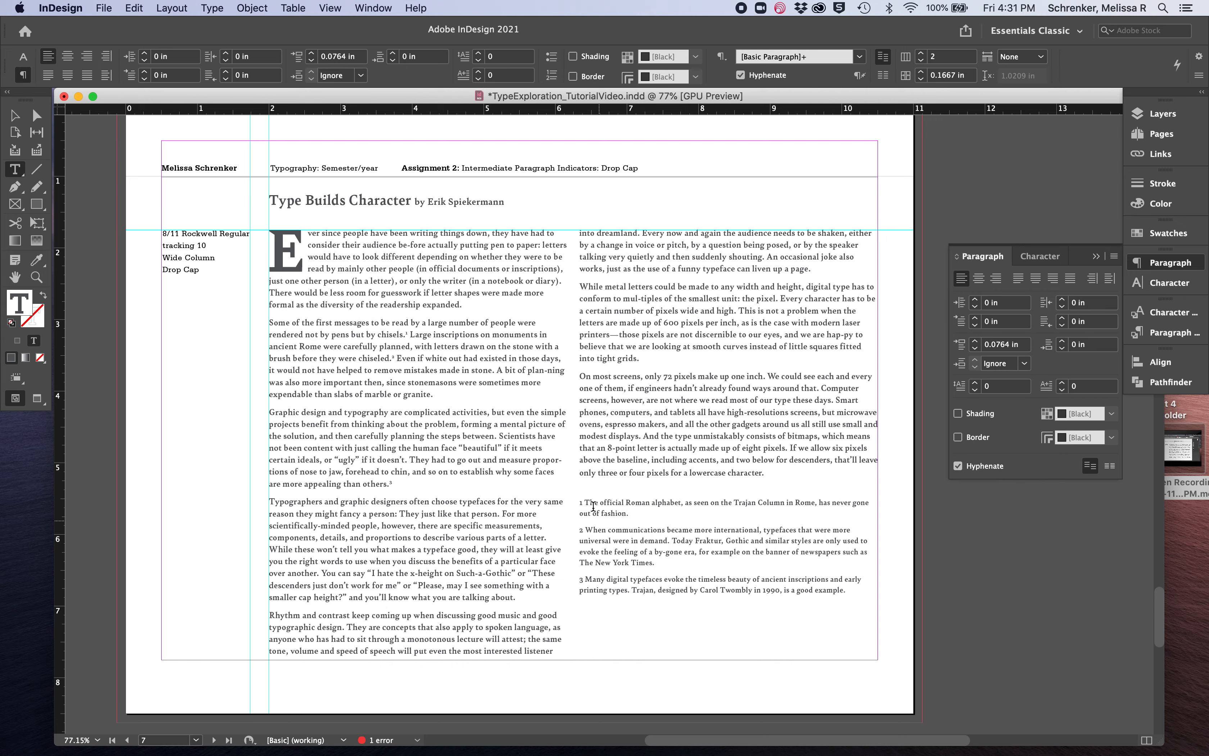
Delete the empty line between the last body paragraph and the footnotes, and deselect the text frame
left_click(593, 482)
key("BackSpace")
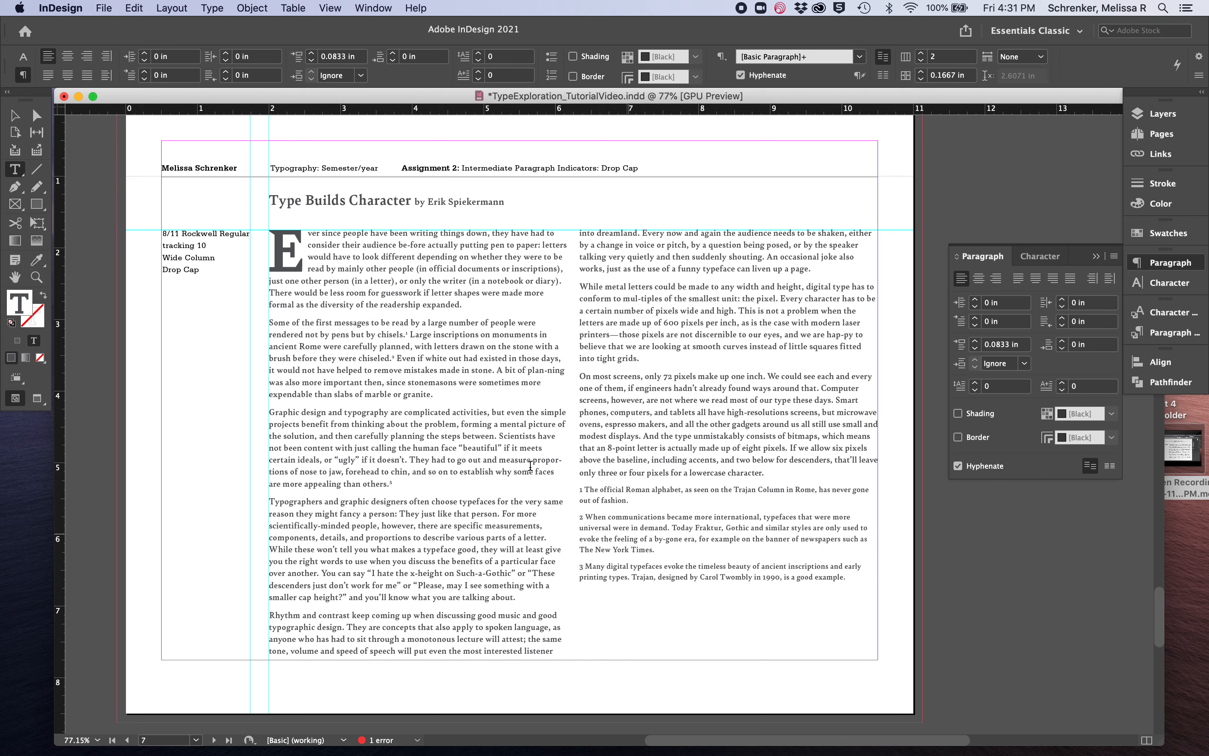
left_click(14, 115)
left_click(104, 197)
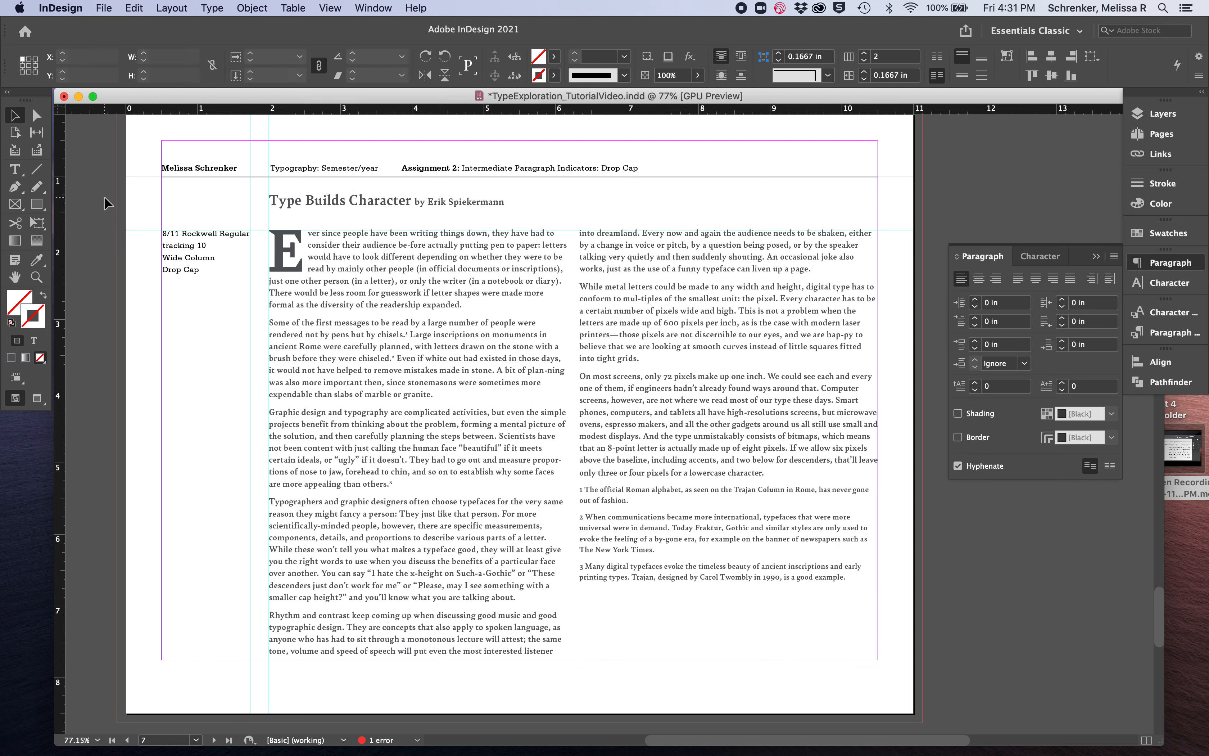